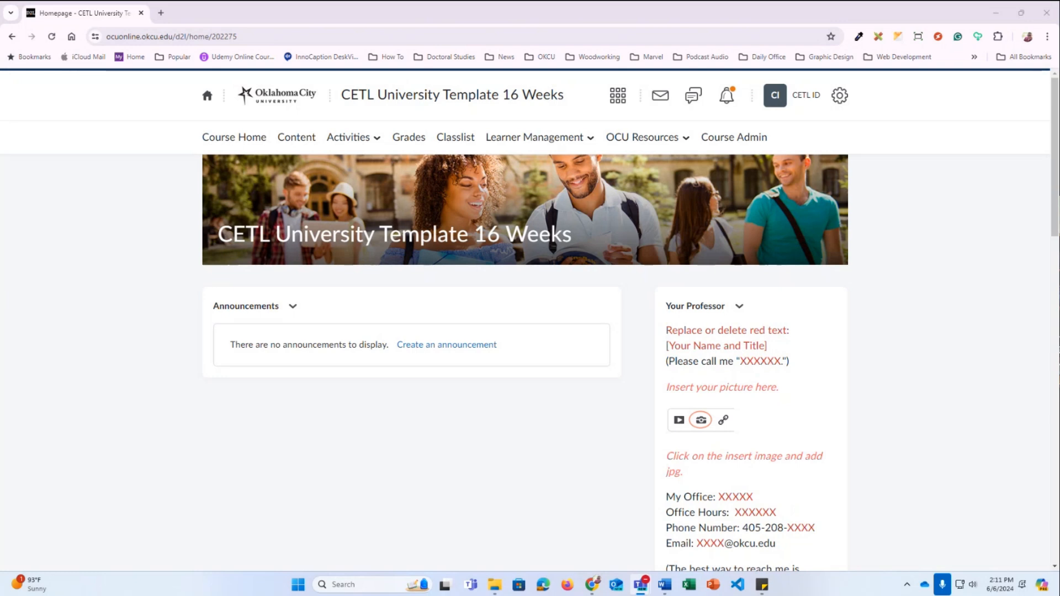
Open the course Content and the Week 1: Topic Title unit
{"action": "left_click", "coordinate": [301, 143]}
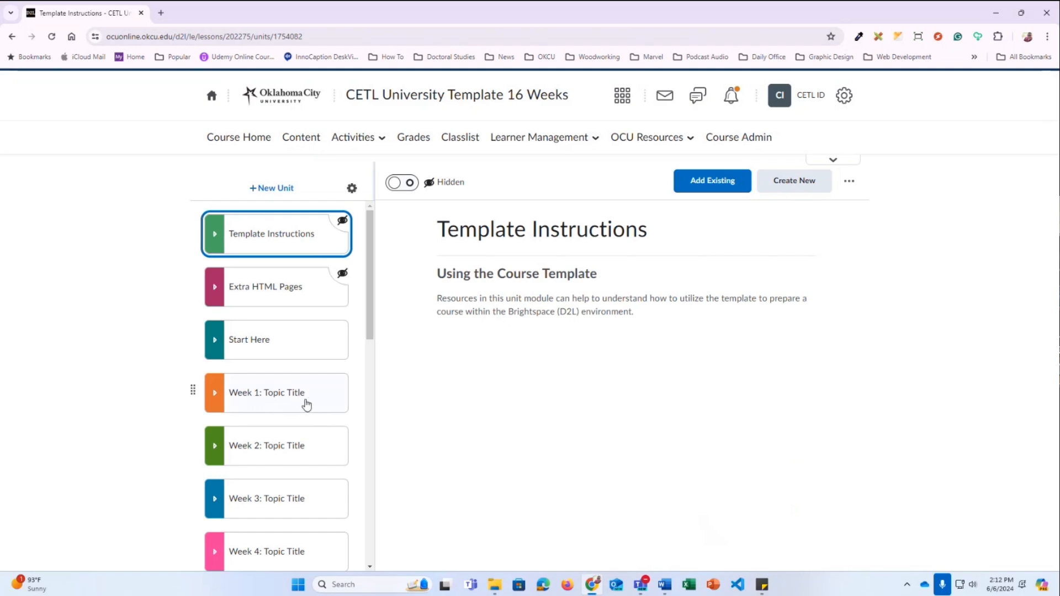
{"action": "left_click", "coordinate": [303, 403]}
{"action": "left_click_drag", "start_coordinate": [369, 245], "coordinate": [375, 282]}
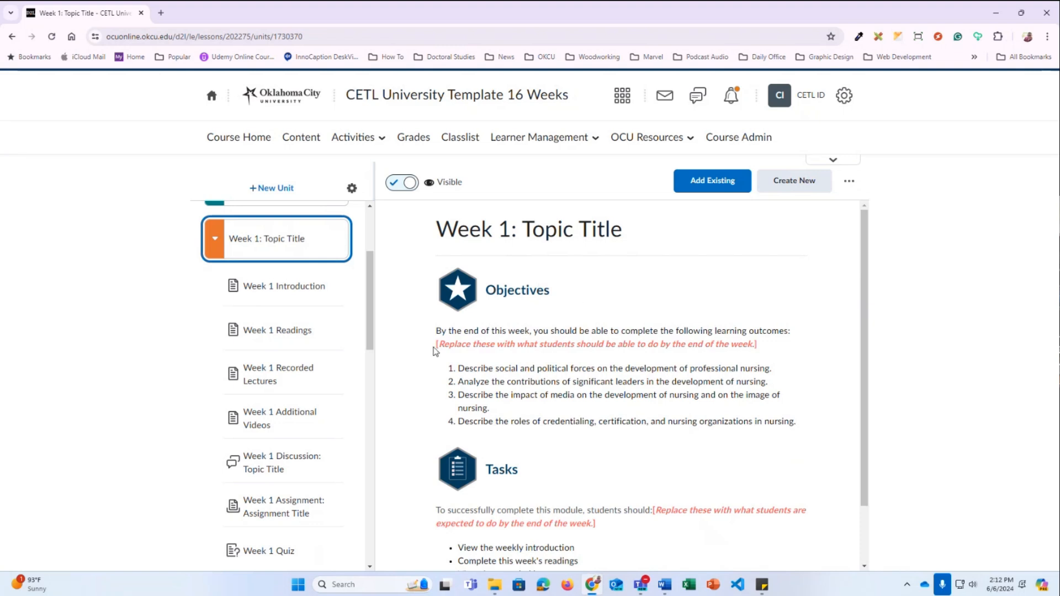
Highlight the unit's red placeholder, four numbered objectives and six Tasks bullet points
{"action": "left_click_drag", "start_coordinate": [437, 349], "coordinate": [775, 350]}
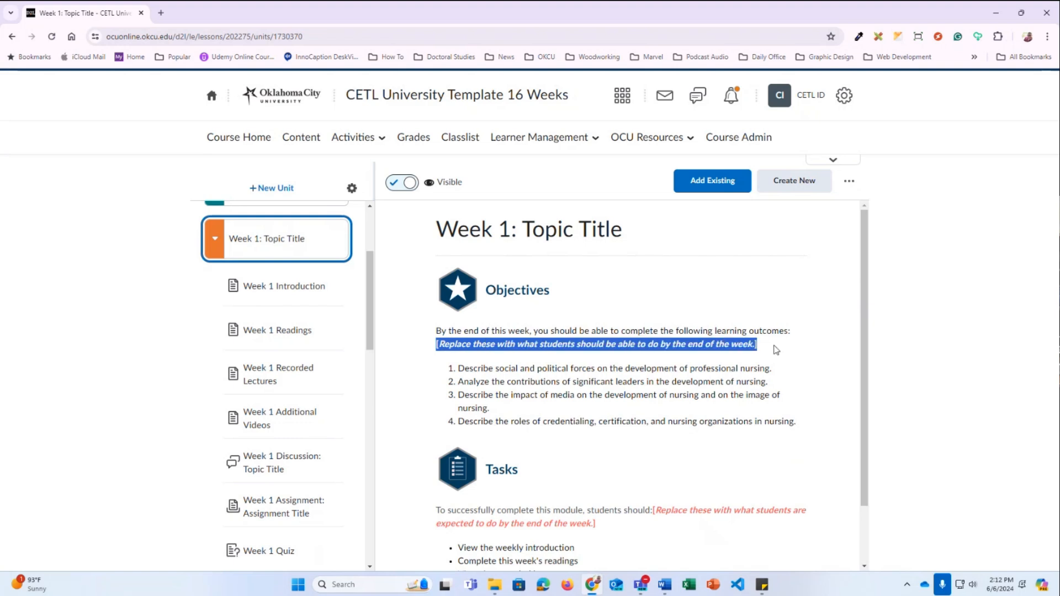
{"action": "left_click", "coordinate": [478, 375]}
{"action": "left_click_drag", "start_coordinate": [793, 433], "coordinate": [453, 374]}
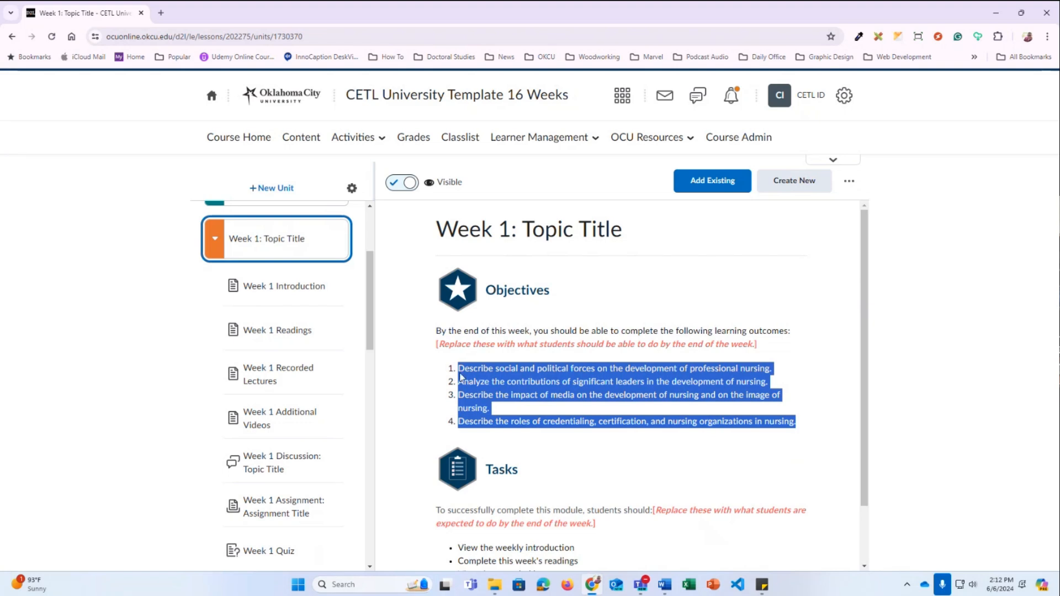
{"action": "scroll", "coordinate": [510, 382], "scroll_direction": "down", "scroll_amount": 1}
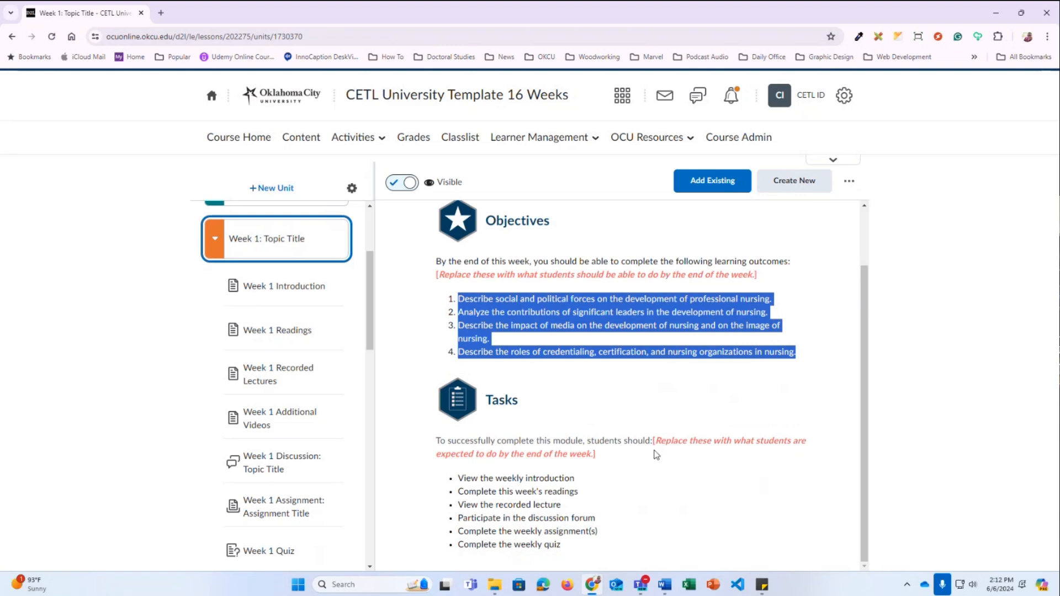
{"action": "left_click_drag", "start_coordinate": [564, 546], "coordinate": [458, 479]}
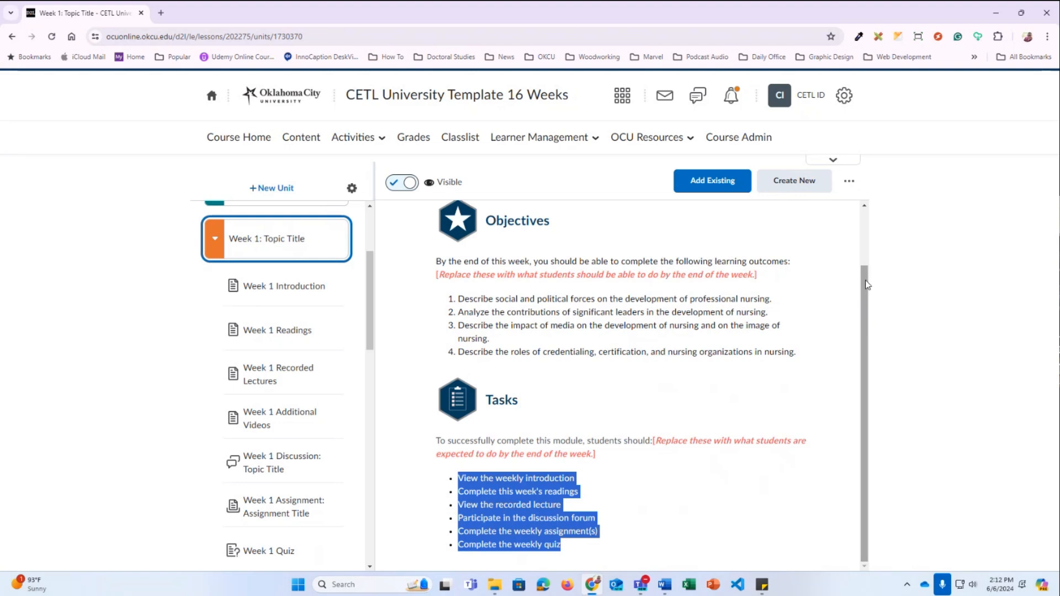
{"action": "left_click", "coordinate": [602, 396]}
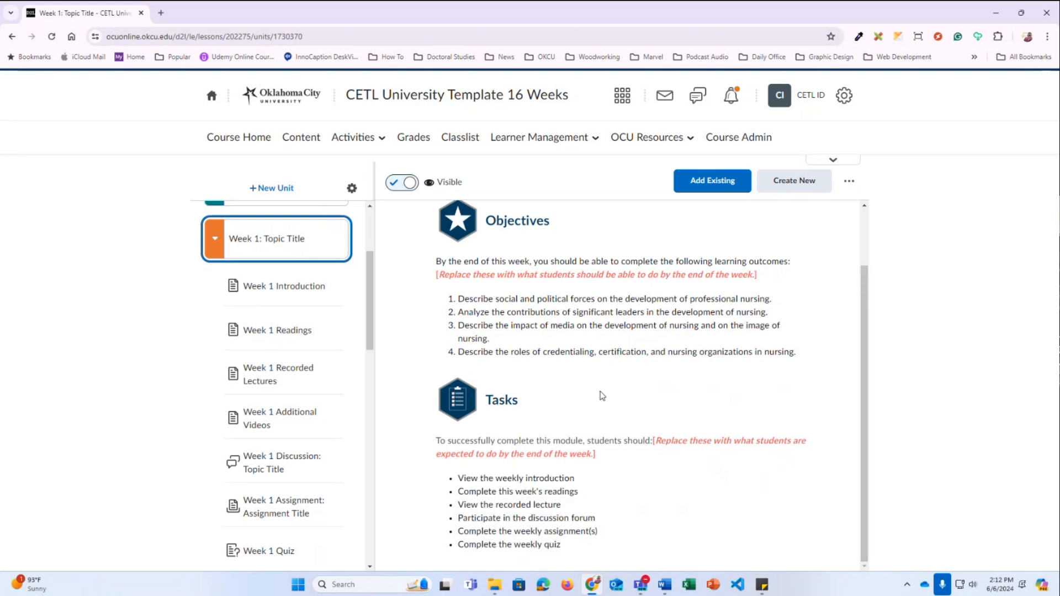
{"action": "scroll", "coordinate": [720, 307], "scroll_direction": "up", "scroll_amount": 2}
Edit the unit and change its title to 'Week 1: Early Church'
{"action": "left_click", "coordinate": [849, 181]}
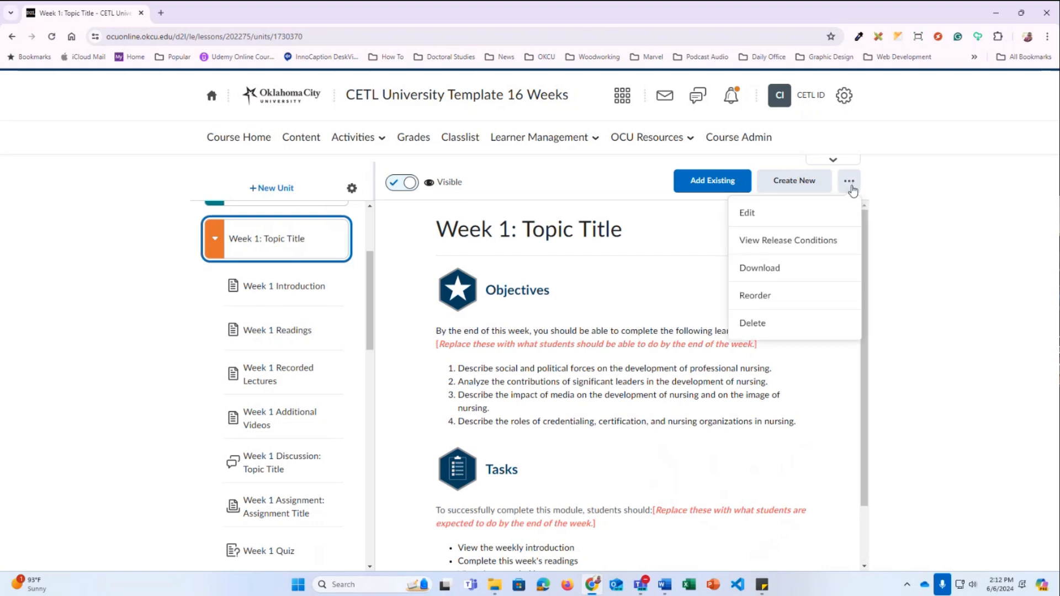
{"action": "left_click", "coordinate": [749, 213]}
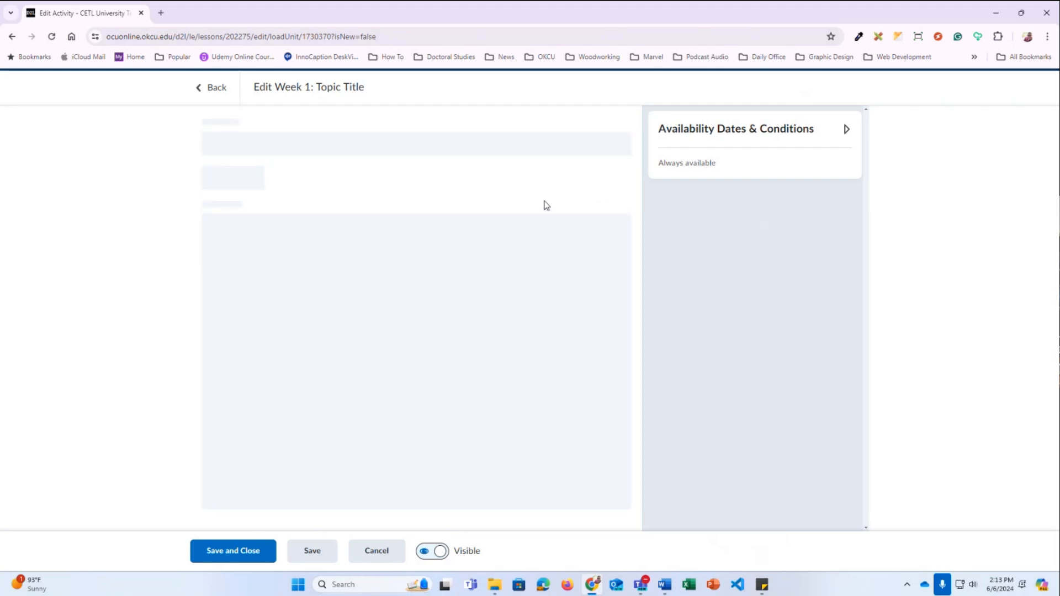
{"action": "left_click", "coordinate": [296, 147]}
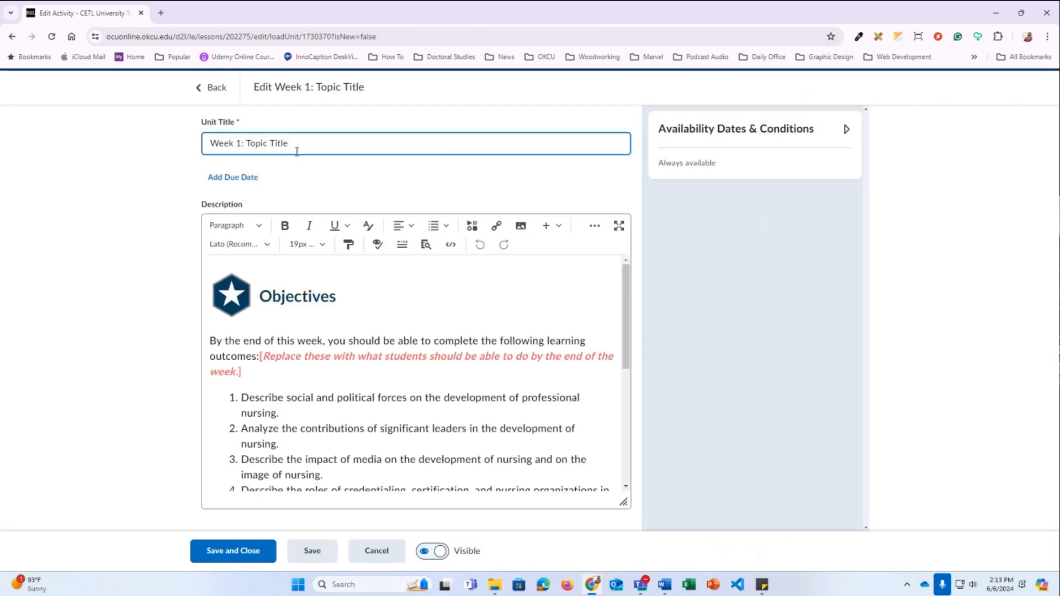
{"action": "left_click_drag", "start_coordinate": [301, 146], "coordinate": [246, 145]}
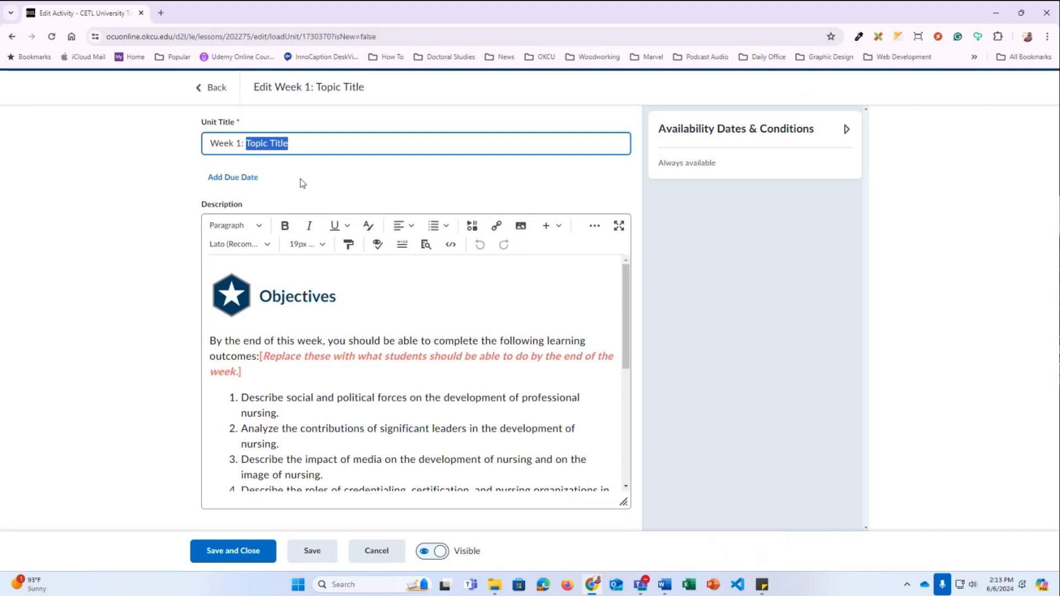
{"action": "type", "text": "Early"}
{"action": "key", "text": "BackSpace"}
{"action": "key", "text": "BackSpace"}
{"action": "key", "text": "BackSpace"}
{"action": "key", "text": "BackSpace"}
{"action": "type", "text": "arly Church"}
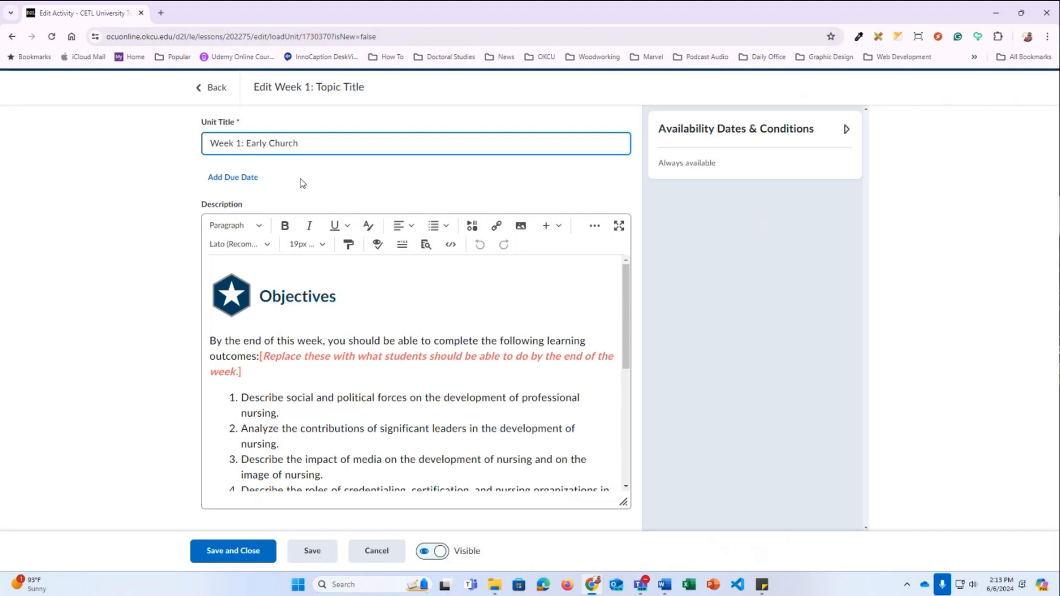
Delete the red Tasks placeholder sentence from the unit description
{"action": "scroll", "coordinate": [275, 383], "scroll_direction": "down", "scroll_amount": 2}
{"action": "scroll", "coordinate": [298, 396], "scroll_direction": "up", "scroll_amount": 1}
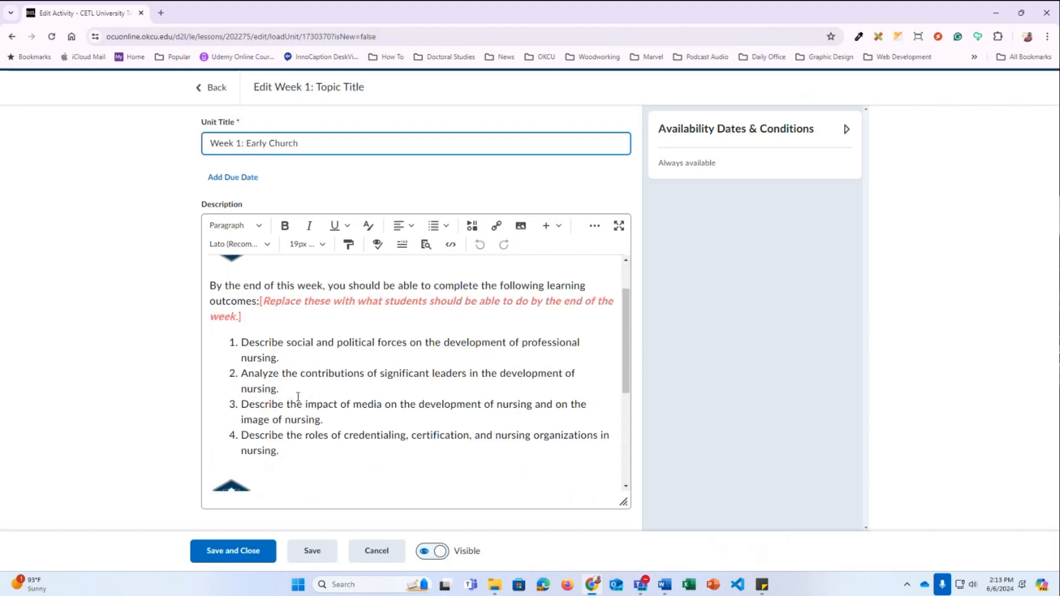
{"action": "left_click_drag", "start_coordinate": [280, 452], "coordinate": [241, 343]}
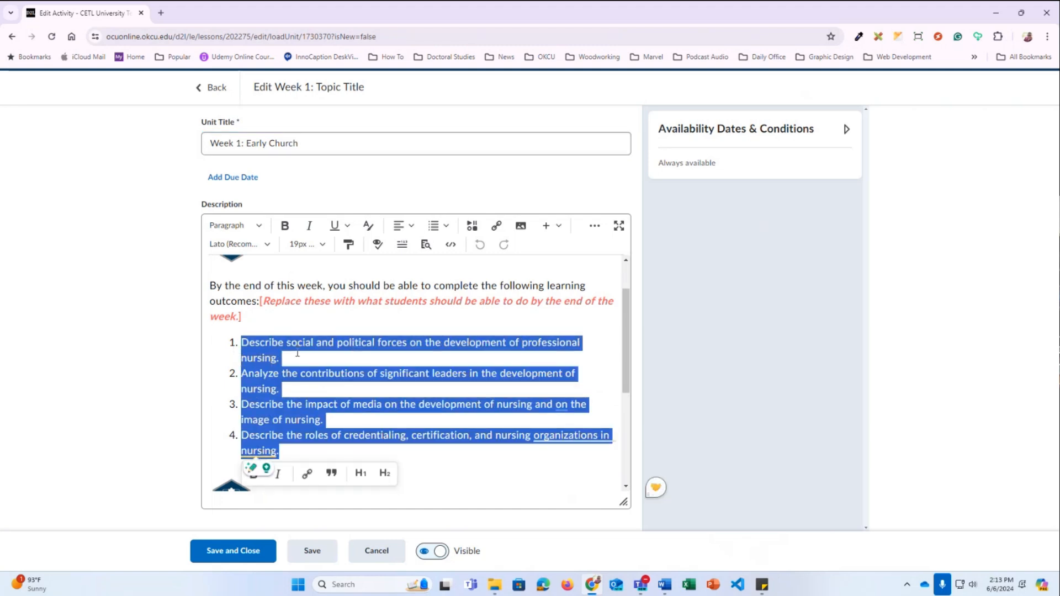
{"action": "scroll", "coordinate": [215, 323], "scroll_direction": "up", "scroll_amount": 1}
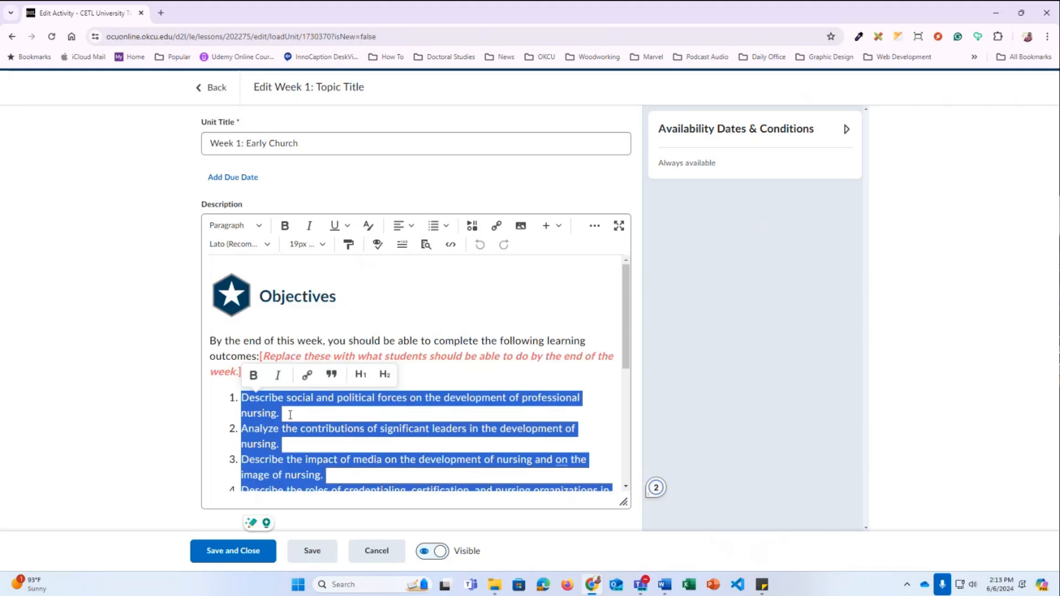
{"action": "left_click", "coordinate": [352, 418]}
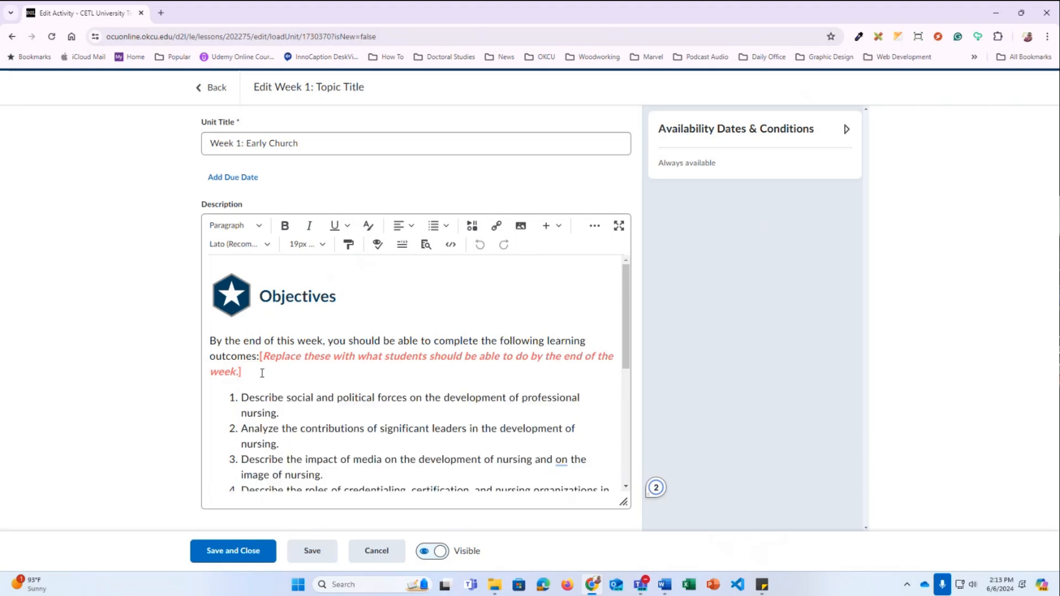
{"action": "scroll", "coordinate": [275, 361], "scroll_direction": "down", "scroll_amount": 1}
{"action": "scroll", "coordinate": [275, 362], "scroll_direction": "down", "scroll_amount": 4}
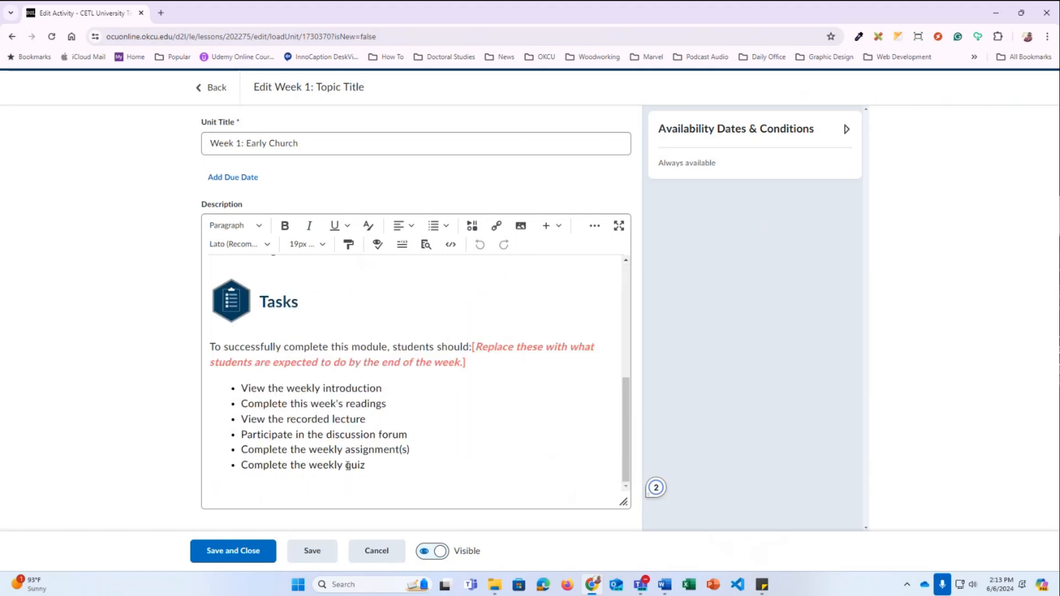
{"action": "left_click_drag", "start_coordinate": [365, 465], "coordinate": [243, 390]}
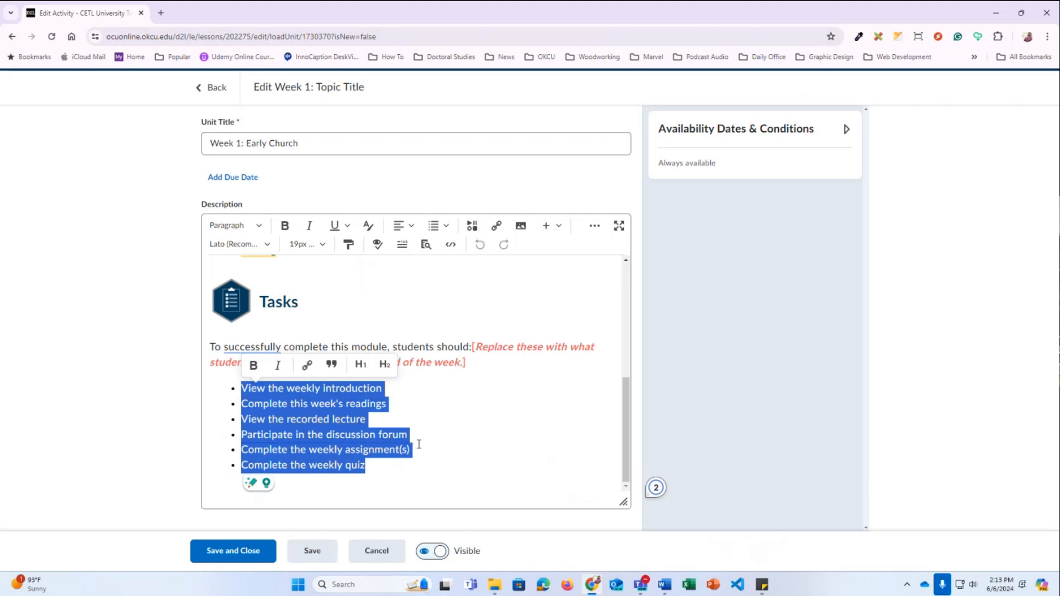
{"action": "left_click", "coordinate": [440, 400]}
{"action": "left_click_drag", "start_coordinate": [476, 362], "coordinate": [471, 347]}
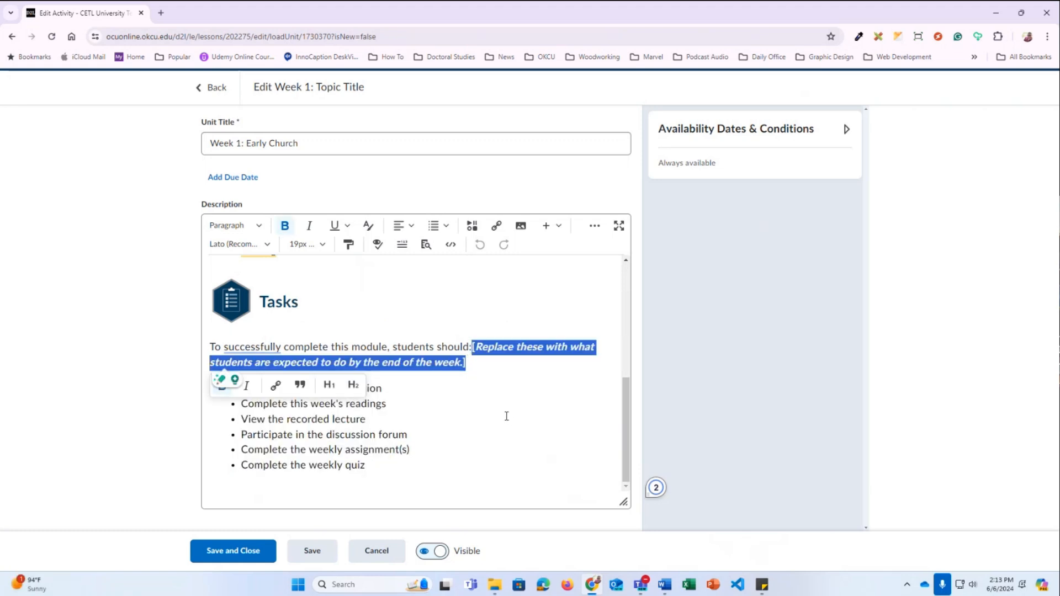
{"action": "key", "text": "BackSpace"}
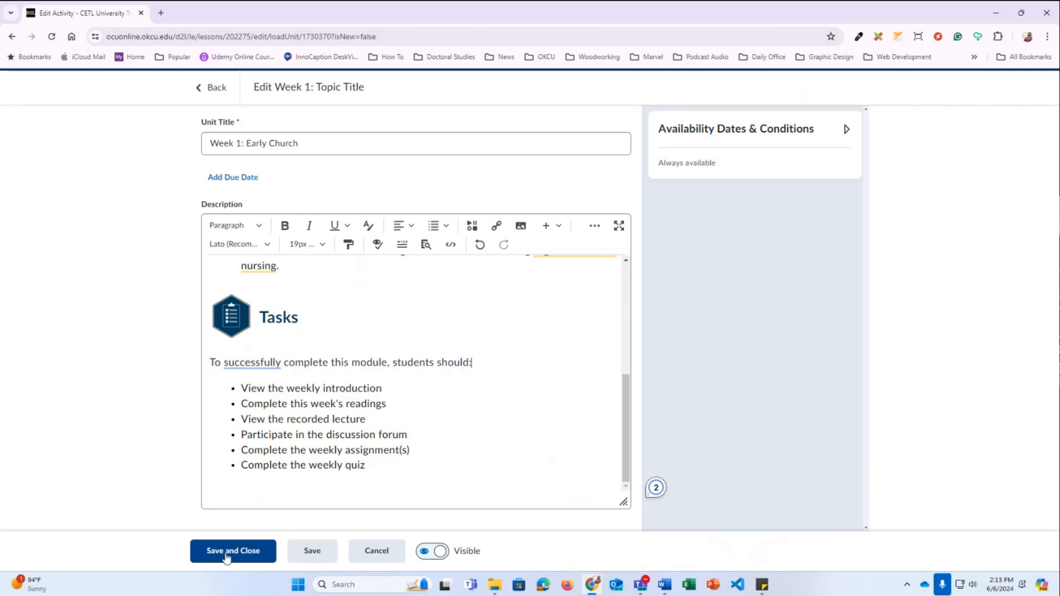
Discard the unit edits and expand Week 1: Topic Title in the unit list
{"action": "left_click", "coordinate": [375, 551]}
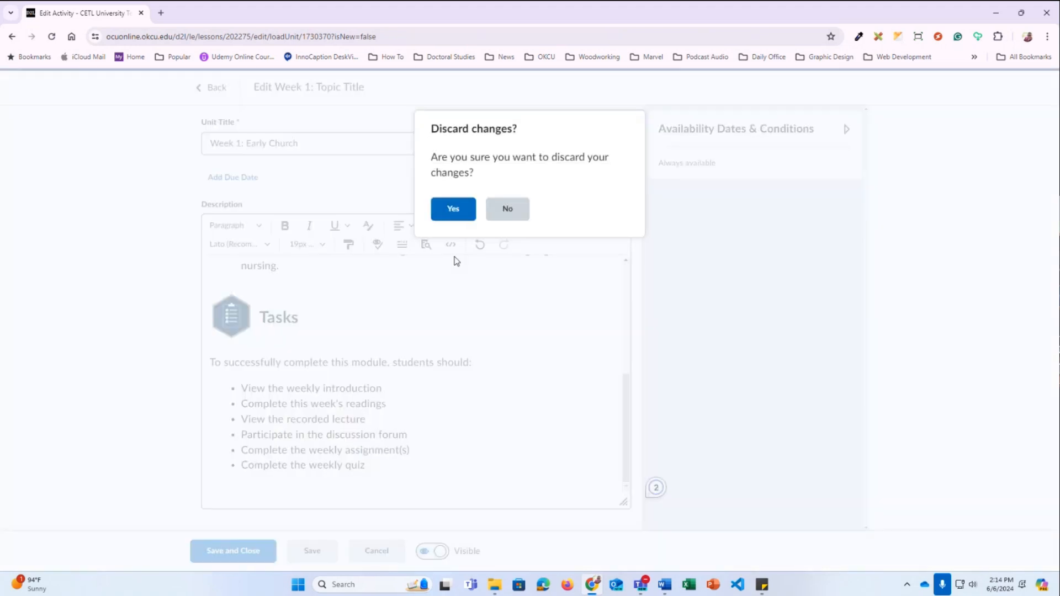
{"action": "left_click", "coordinate": [452, 200]}
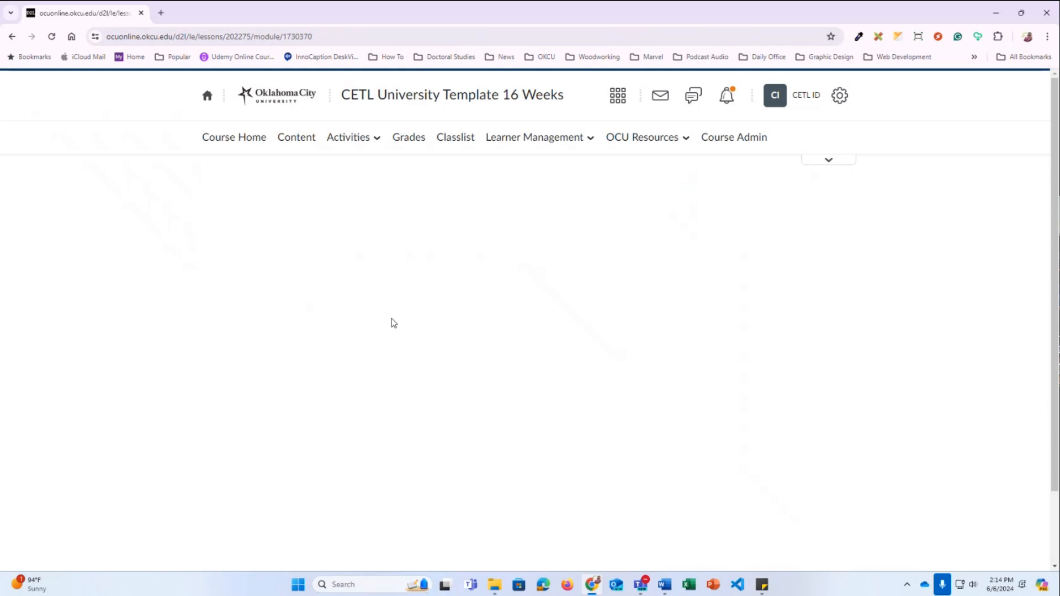
{"action": "left_click", "coordinate": [267, 396]}
{"action": "scroll", "coordinate": [265, 393], "scroll_direction": "down", "scroll_amount": 1}
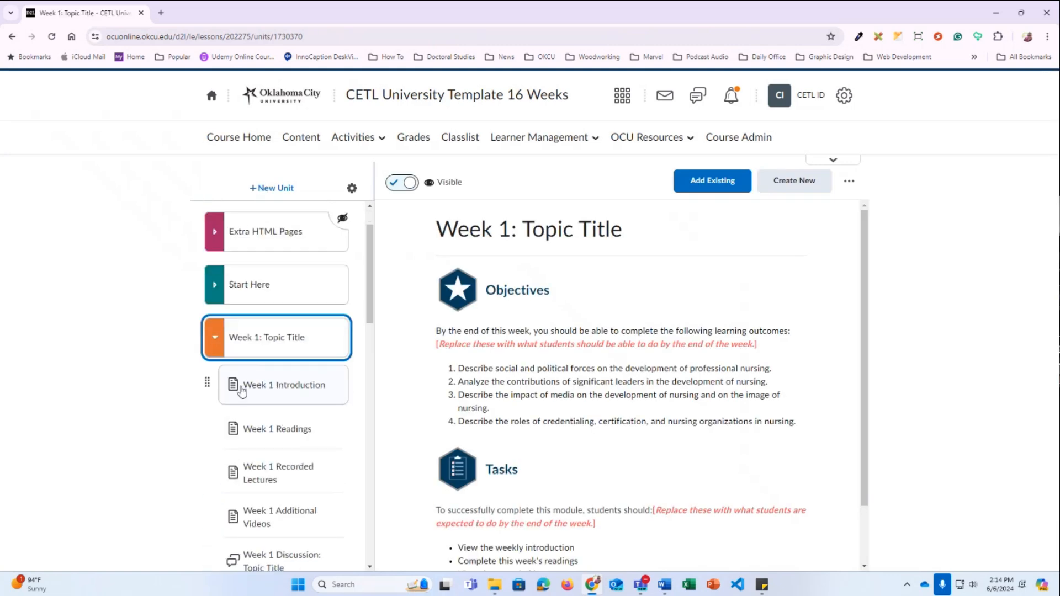
Open the Week 1 Introduction page
{"action": "left_click", "coordinate": [309, 392]}
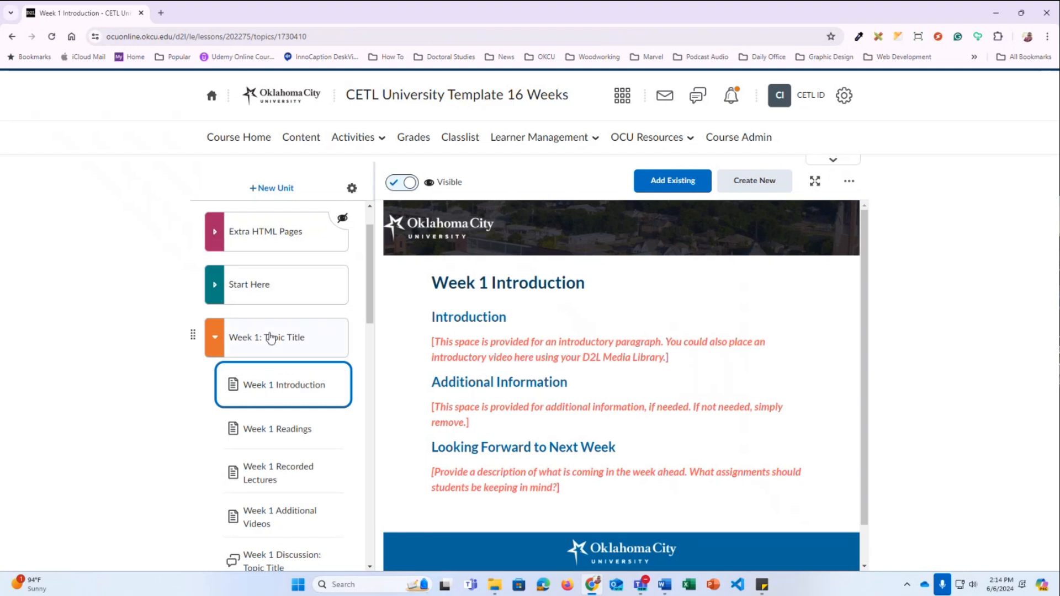
{"action": "left_click", "coordinate": [272, 344]}
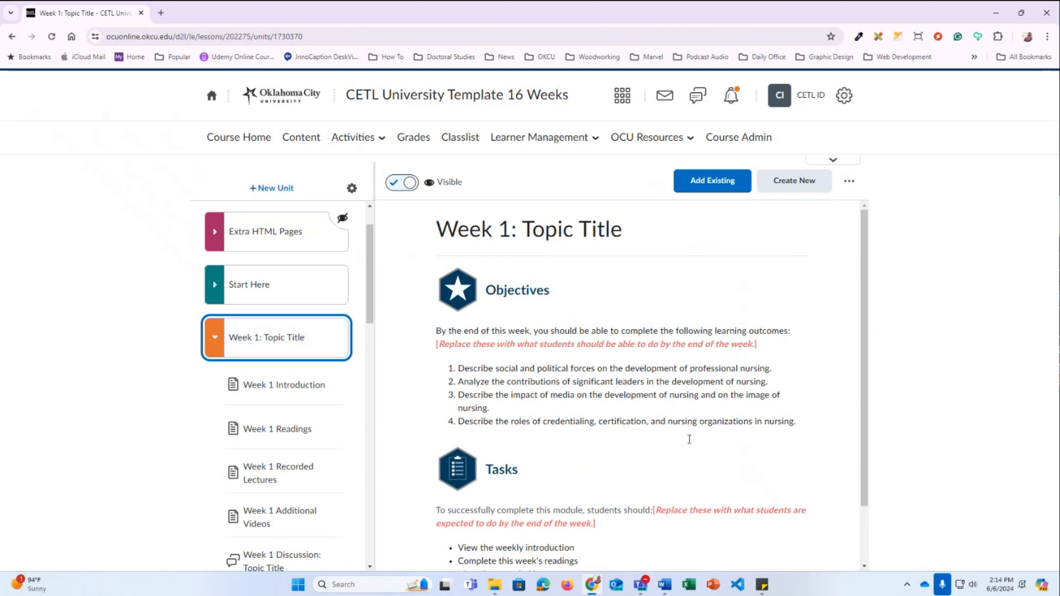
{"action": "left_click", "coordinate": [287, 396]}
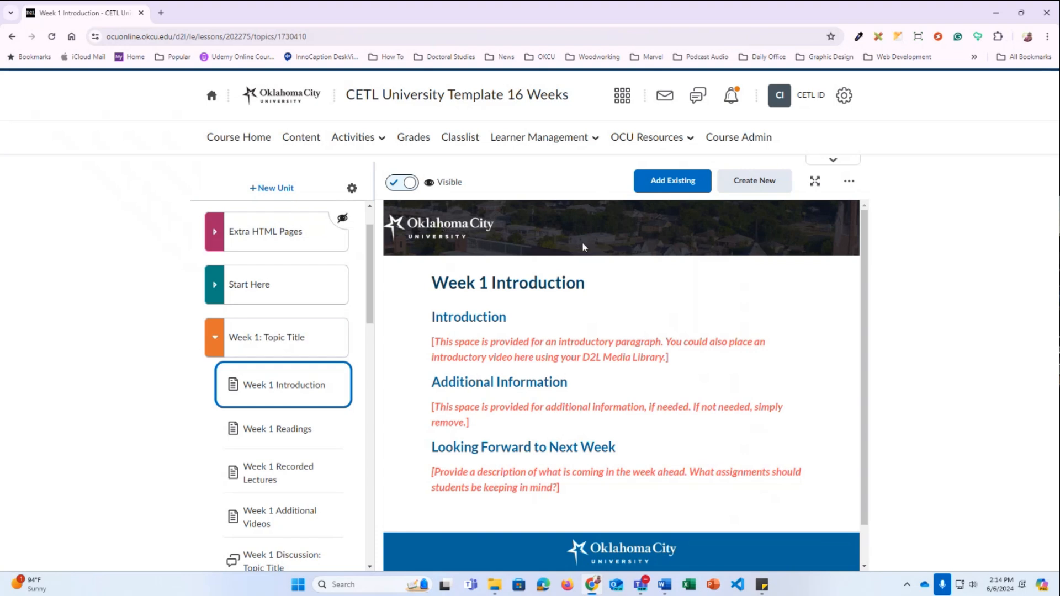
Edit Week 1 Introduction and select the Introduction placeholder paragraph
{"action": "left_click", "coordinate": [849, 183]}
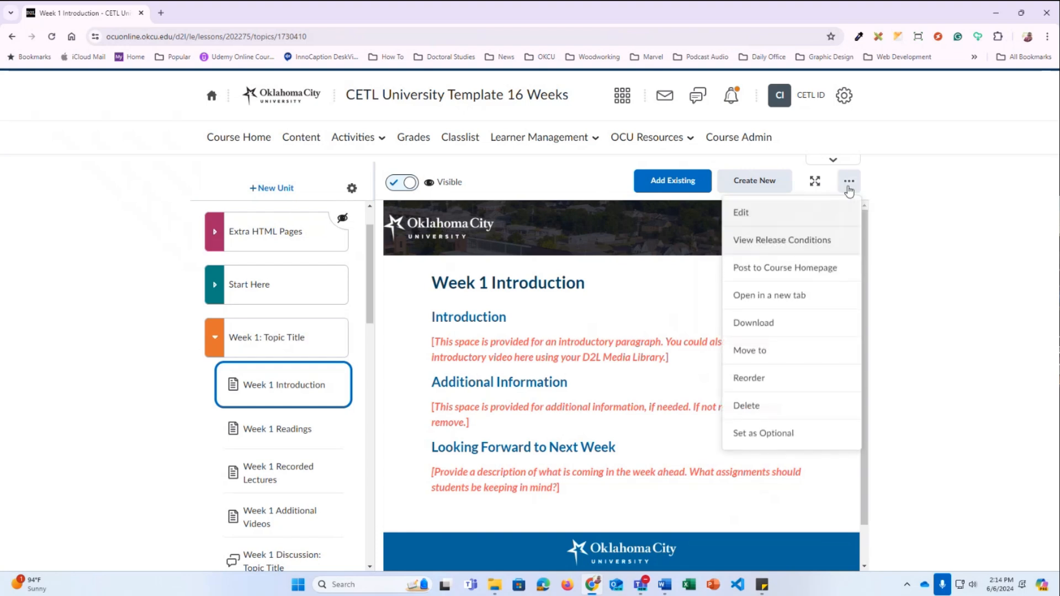
{"action": "left_click", "coordinate": [742, 213]}
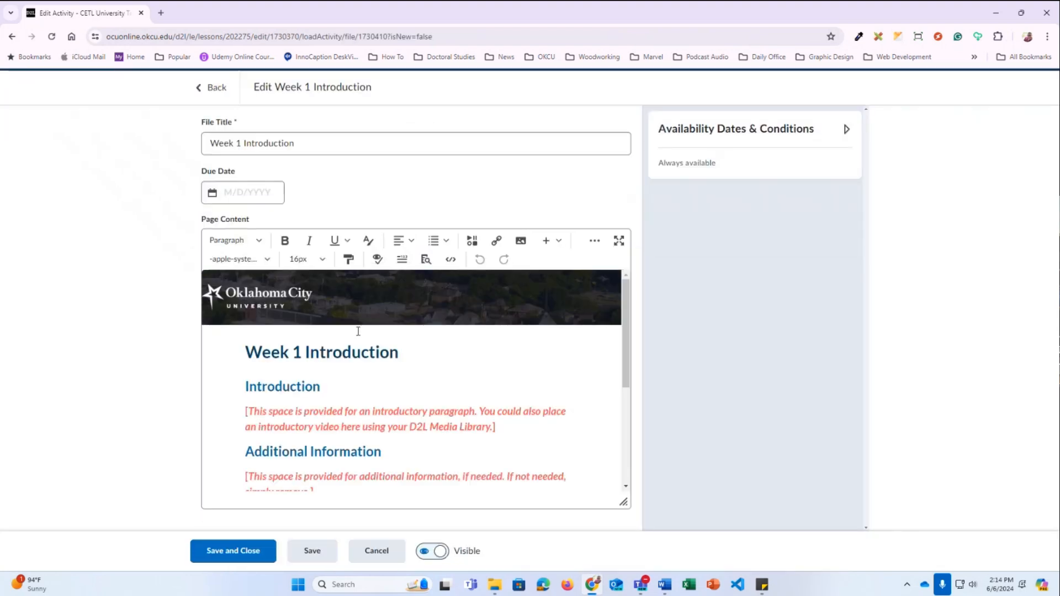
{"action": "scroll", "coordinate": [358, 331], "scroll_direction": "down", "scroll_amount": 1}
{"action": "scroll", "coordinate": [502, 368], "scroll_direction": "down", "scroll_amount": 1}
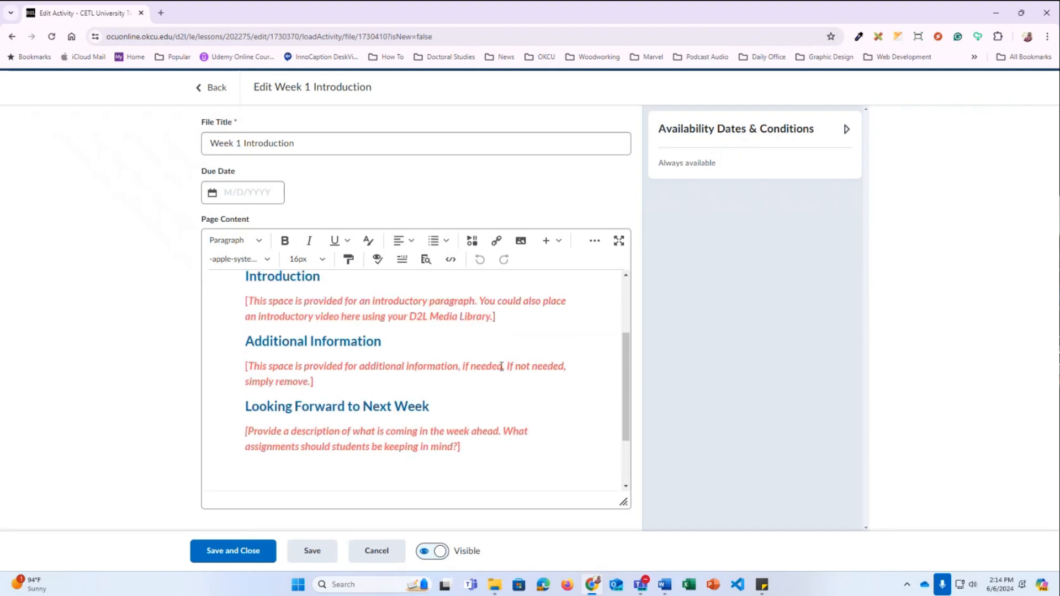
{"action": "scroll", "coordinate": [513, 342], "scroll_direction": "up", "scroll_amount": 1}
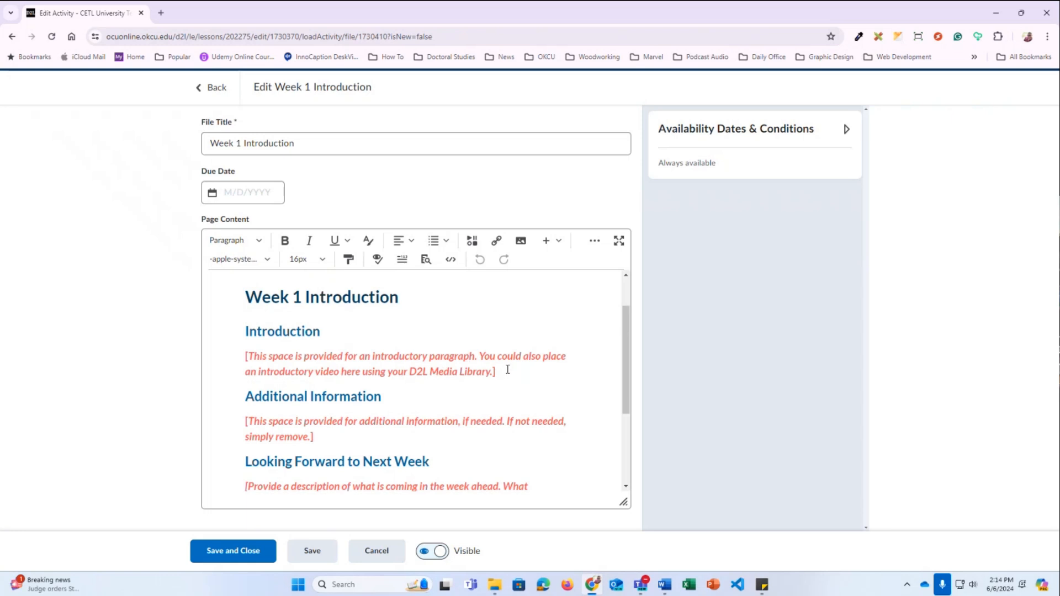
{"action": "left_click_drag", "start_coordinate": [500, 371], "coordinate": [458, 371]}
{"action": "left_click_drag", "start_coordinate": [352, 372], "coordinate": [245, 359]}
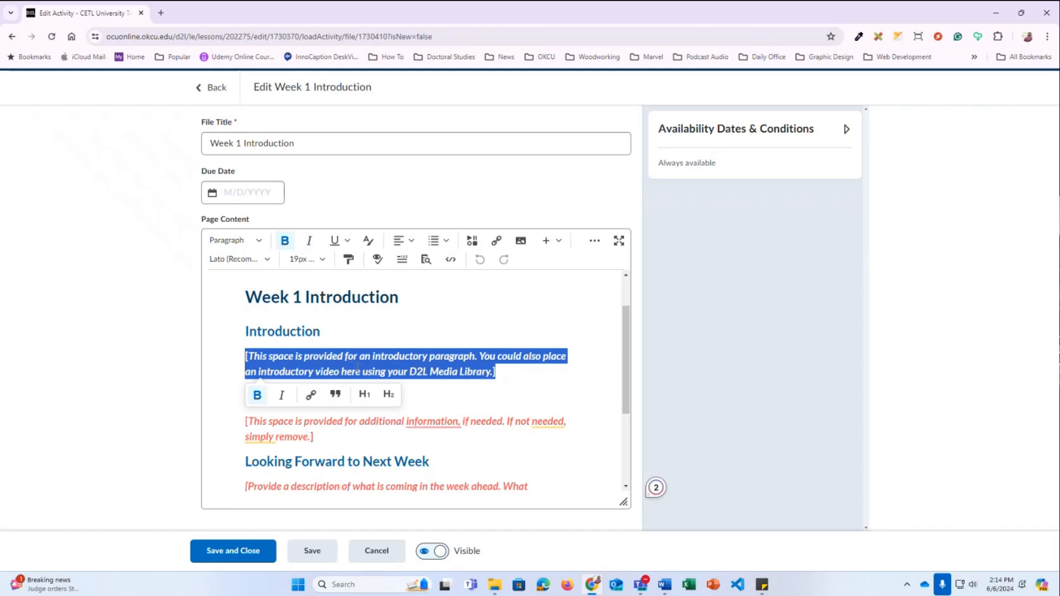
{"action": "left_click", "coordinate": [501, 372]}
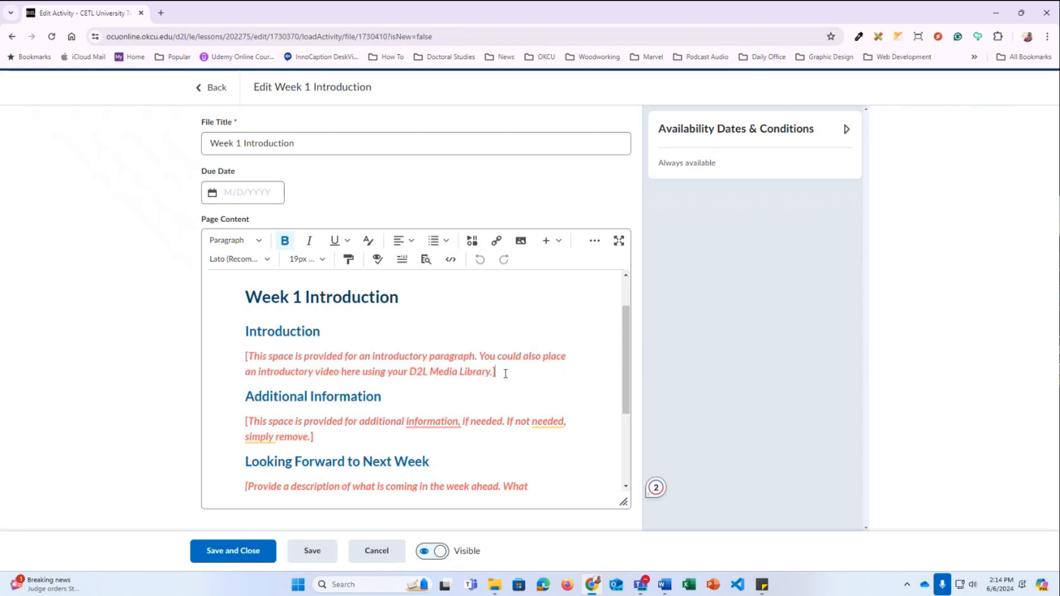
{"action": "left_click_drag", "start_coordinate": [496, 372], "coordinate": [245, 356]}
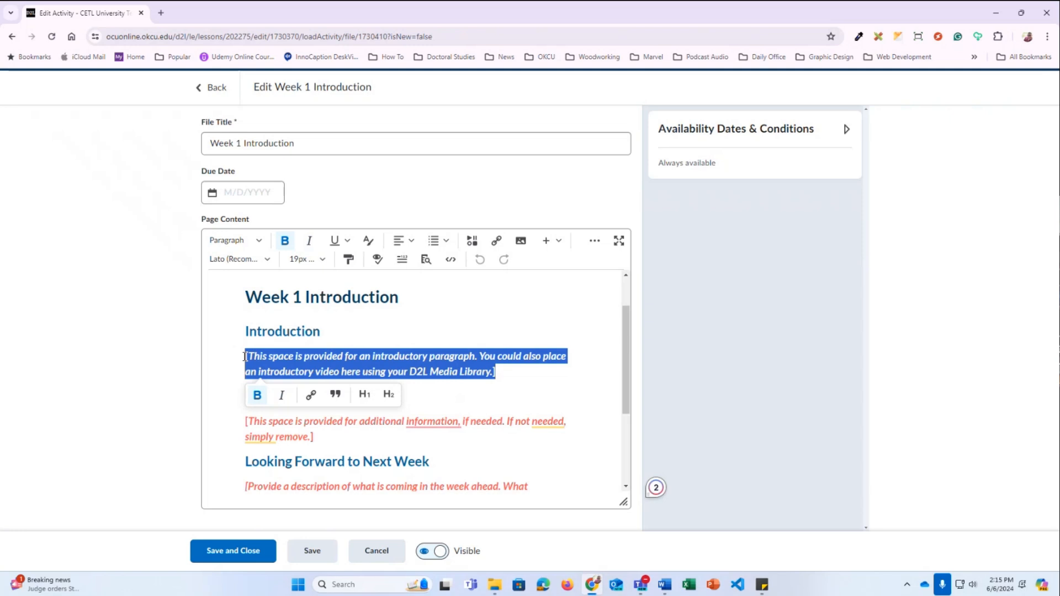
Replace the placeholder with 'Hello, this is ...' and remove its bold formatting
{"action": "type", "text": "Hello, this is"}
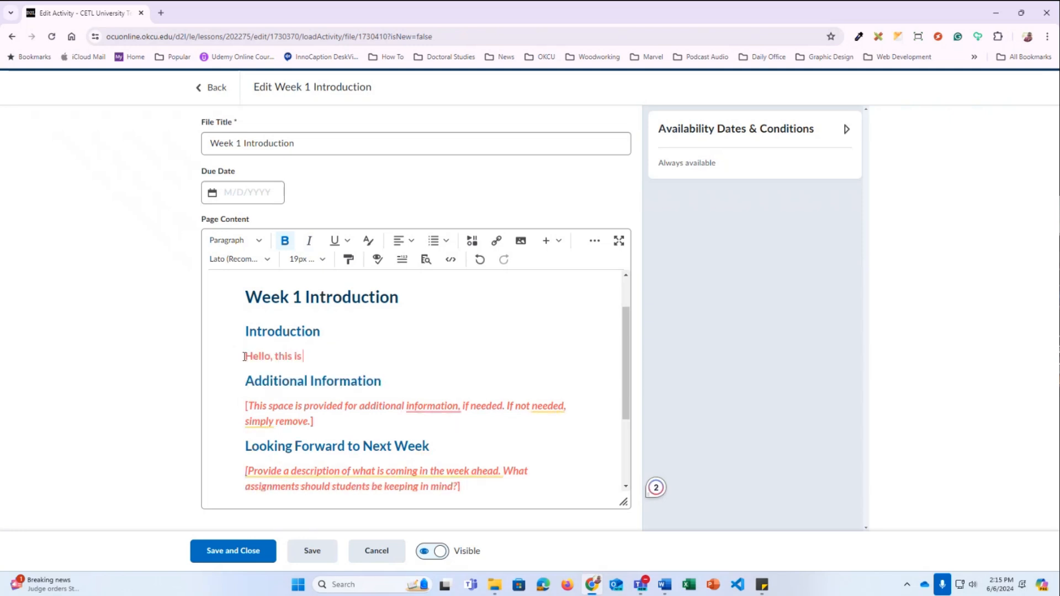
{"action": "type", "text": " ..."}
{"action": "triple_click", "coordinate": [243, 357]}
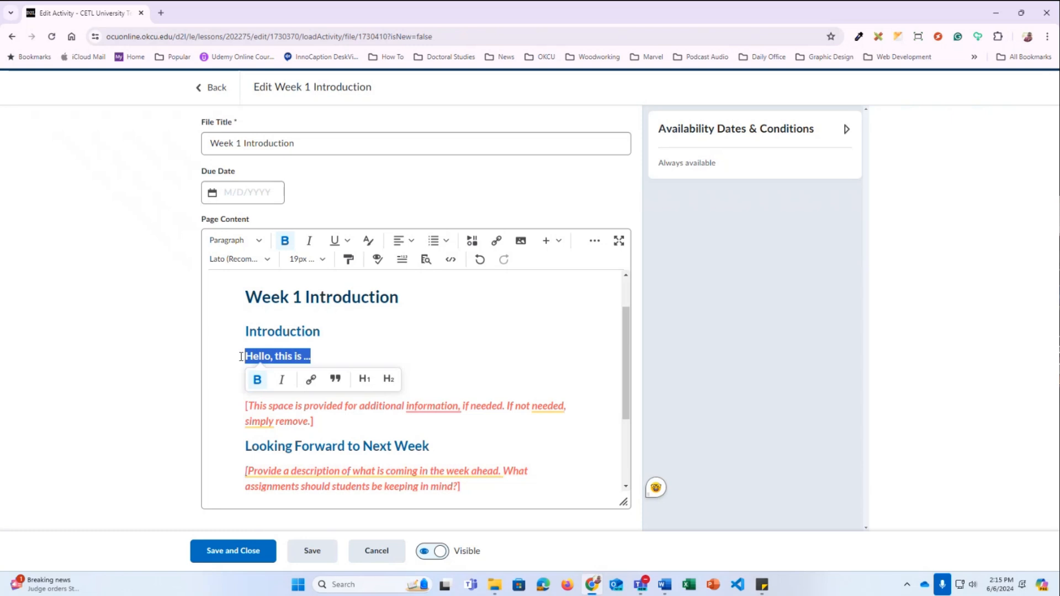
{"action": "left_click", "coordinate": [258, 381]}
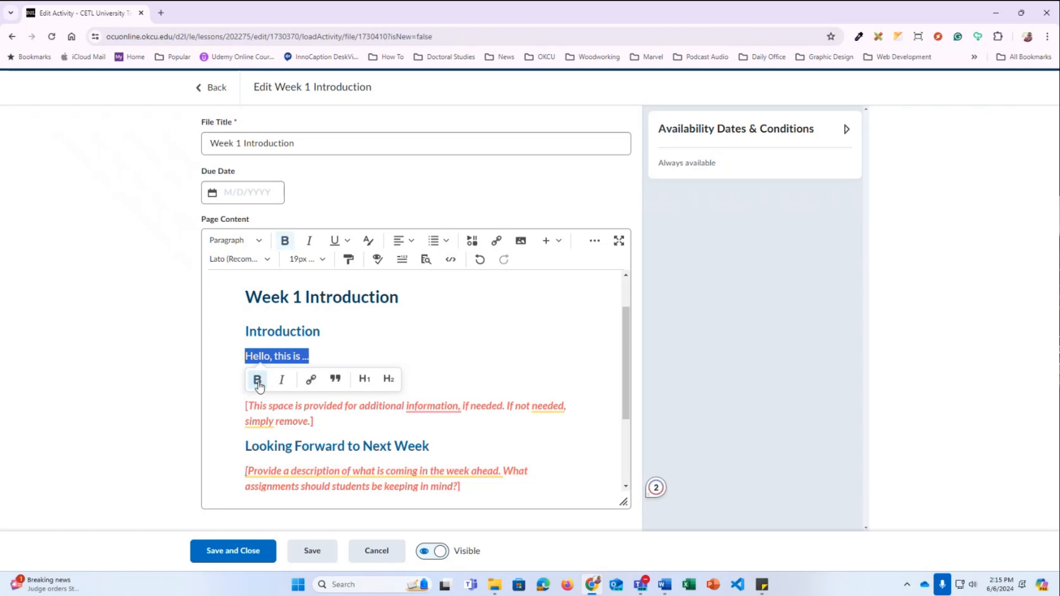
{"action": "left_click", "coordinate": [369, 243]}
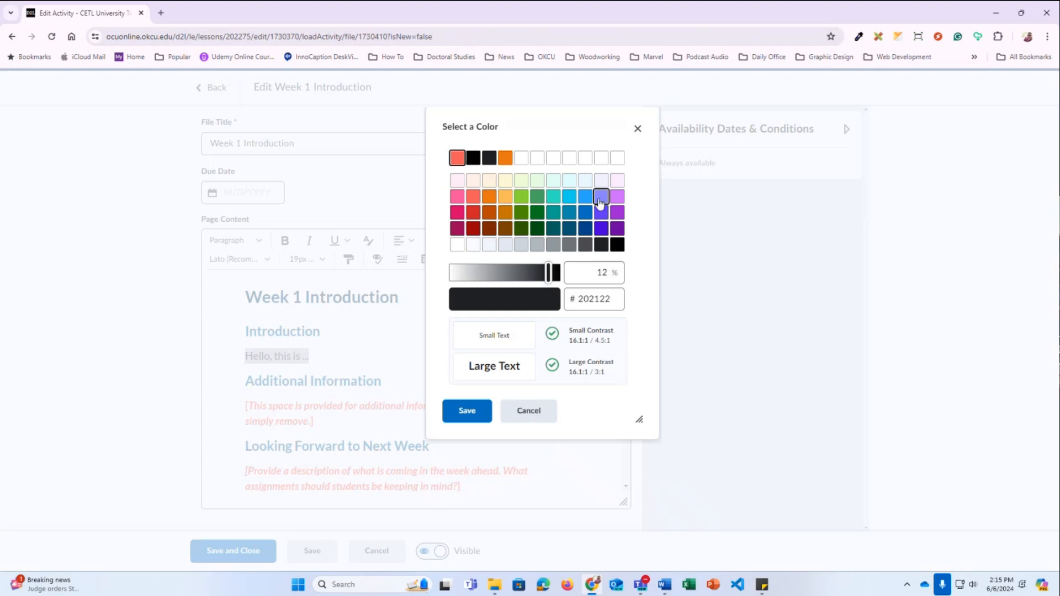
Apply black text colour to the 'Hello, this is ...' line, trying twice
{"action": "left_click", "coordinate": [475, 164]}
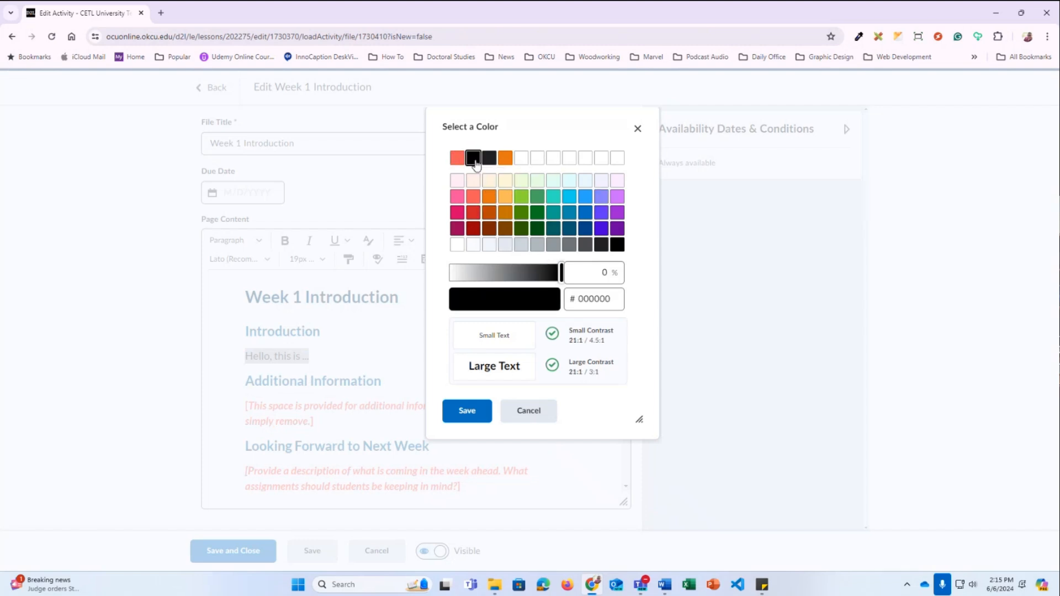
{"action": "left_click", "coordinate": [592, 298]}
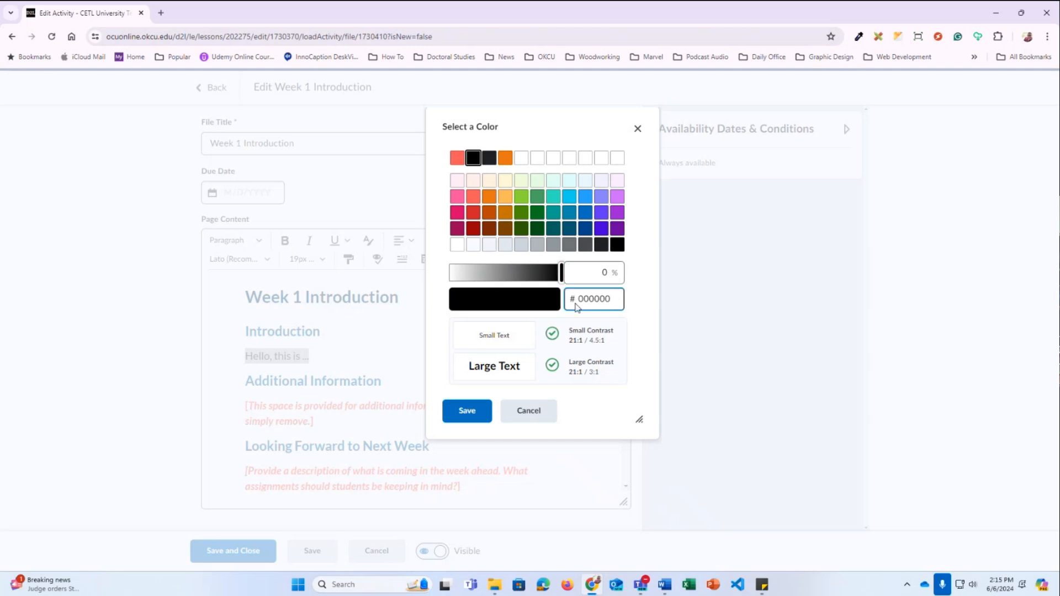
{"action": "left_click", "coordinate": [473, 422]}
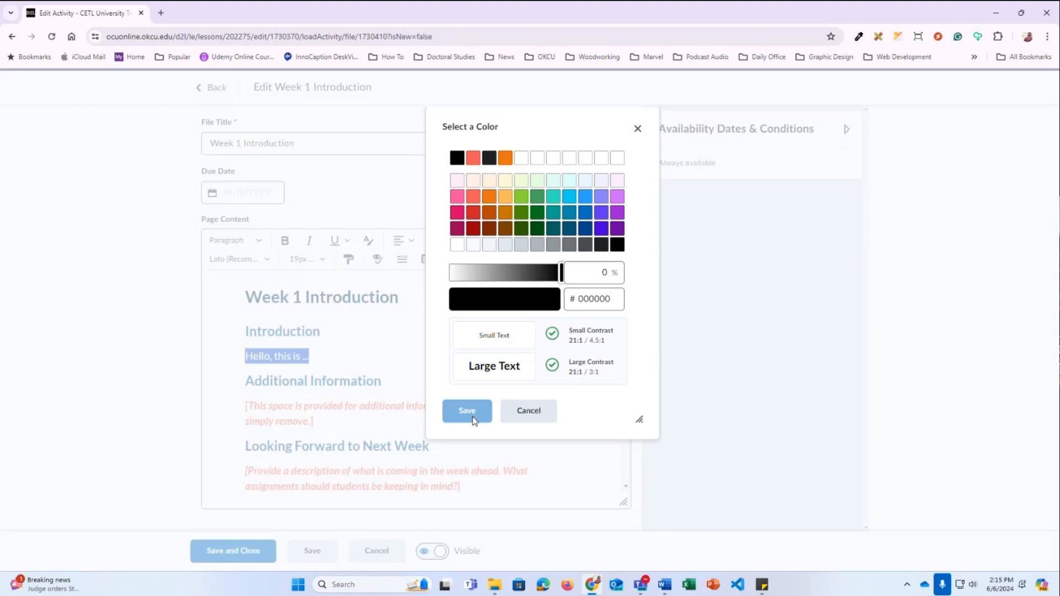
{"action": "left_click", "coordinate": [352, 361]}
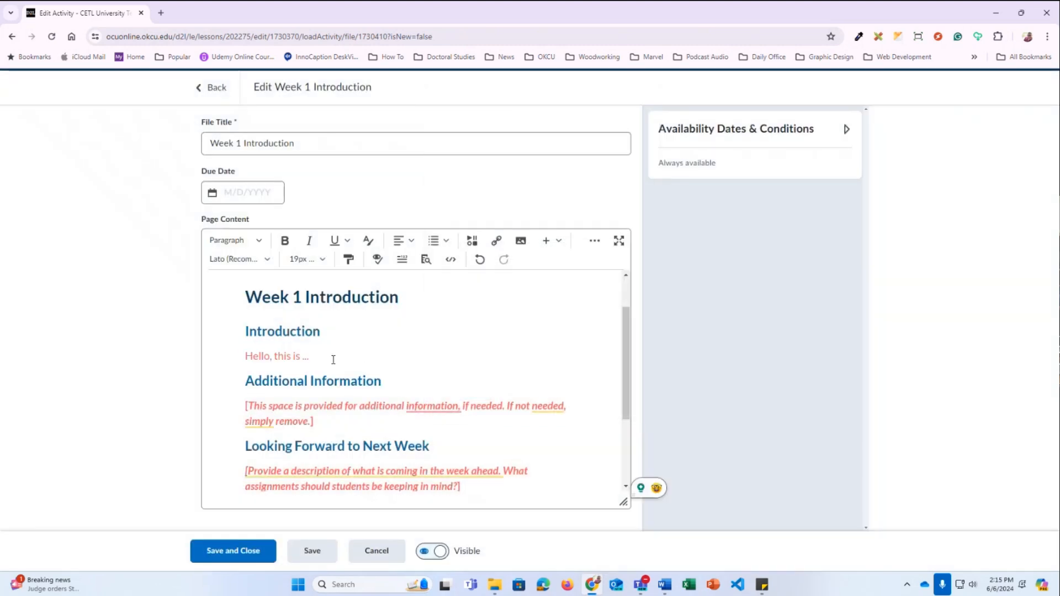
{"action": "triple_click", "coordinate": [312, 357]}
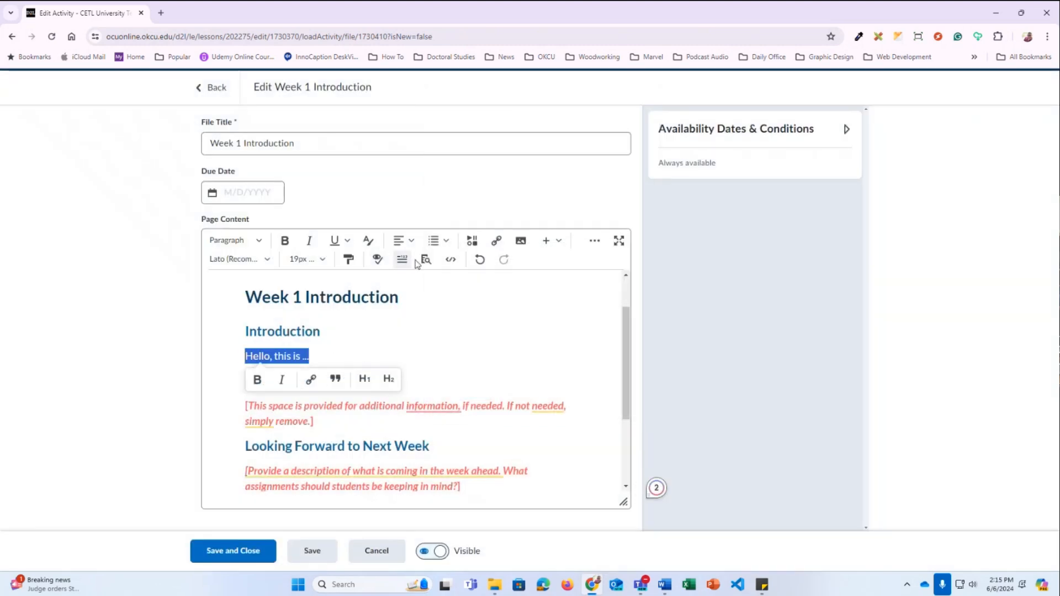
{"action": "left_click", "coordinate": [368, 240]}
{"action": "left_click", "coordinate": [459, 160]}
{"action": "left_click", "coordinate": [461, 412]}
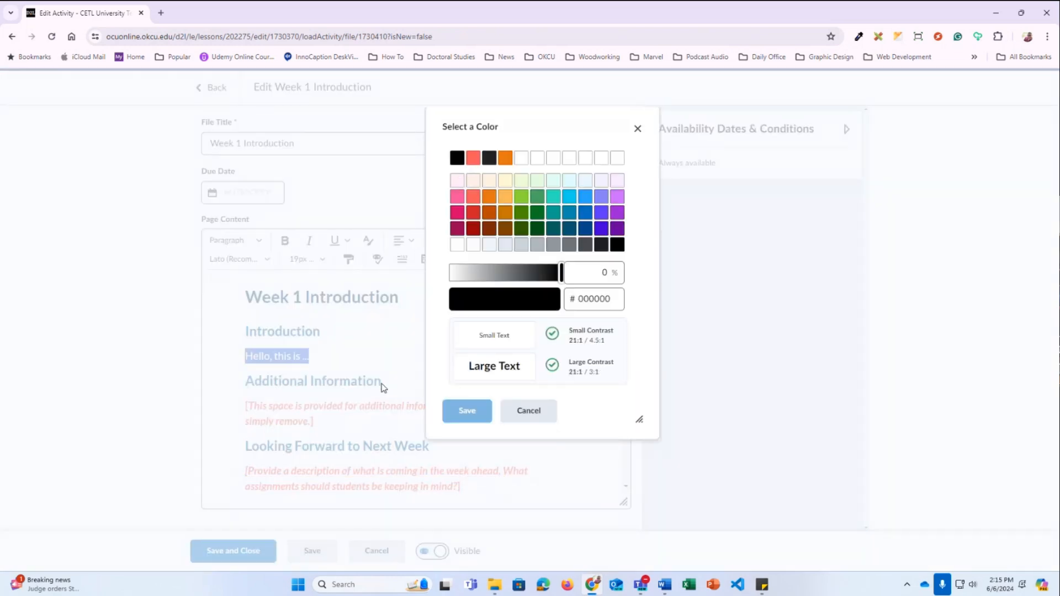
{"action": "left_click", "coordinate": [351, 352]}
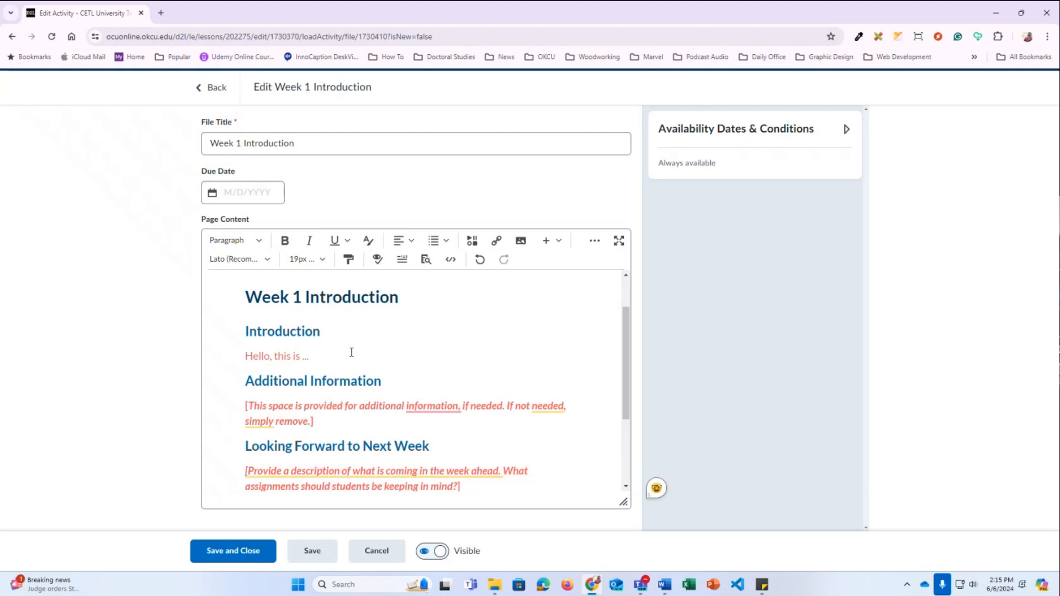
Undo to restore the placeholder and add a non-bold, black paragraph below it
{"action": "key", "text": "ctrl+z"}
{"action": "key", "text": "ctrl+z"}
{"action": "key", "text": "ctrl+z"}
{"action": "key", "text": "ctrl+z"}
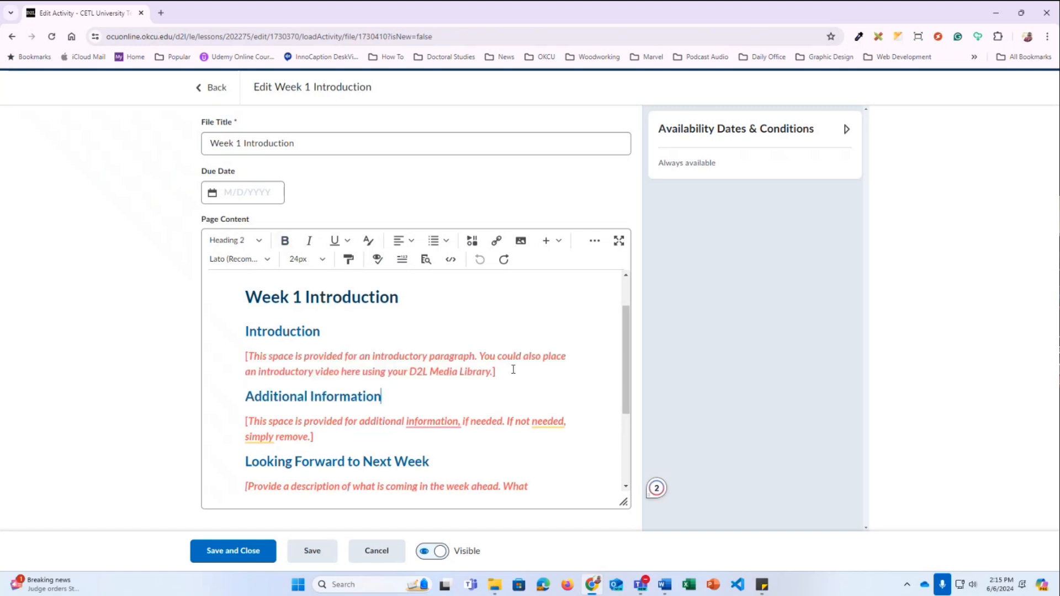
{"action": "left_click", "coordinate": [511, 372]}
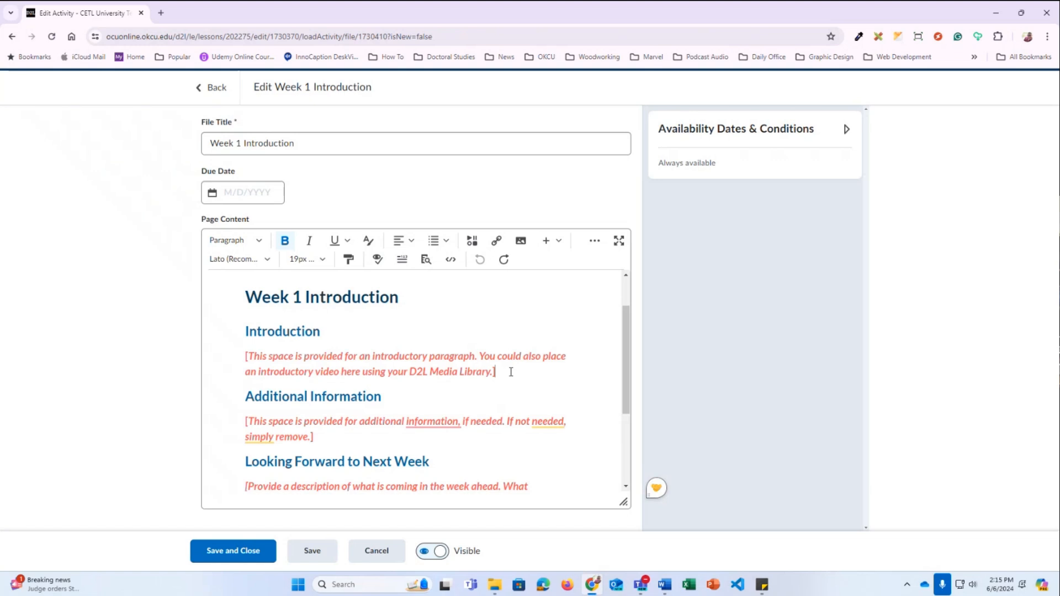
{"action": "key", "text": "Return"}
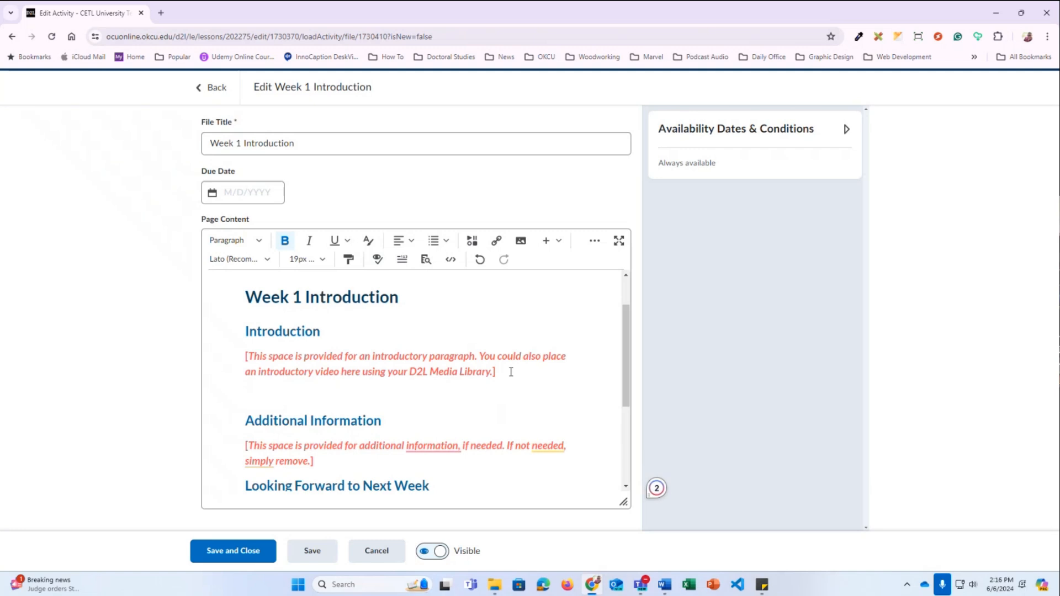
{"action": "left_click", "coordinate": [285, 240]}
{"action": "left_click", "coordinate": [368, 240]}
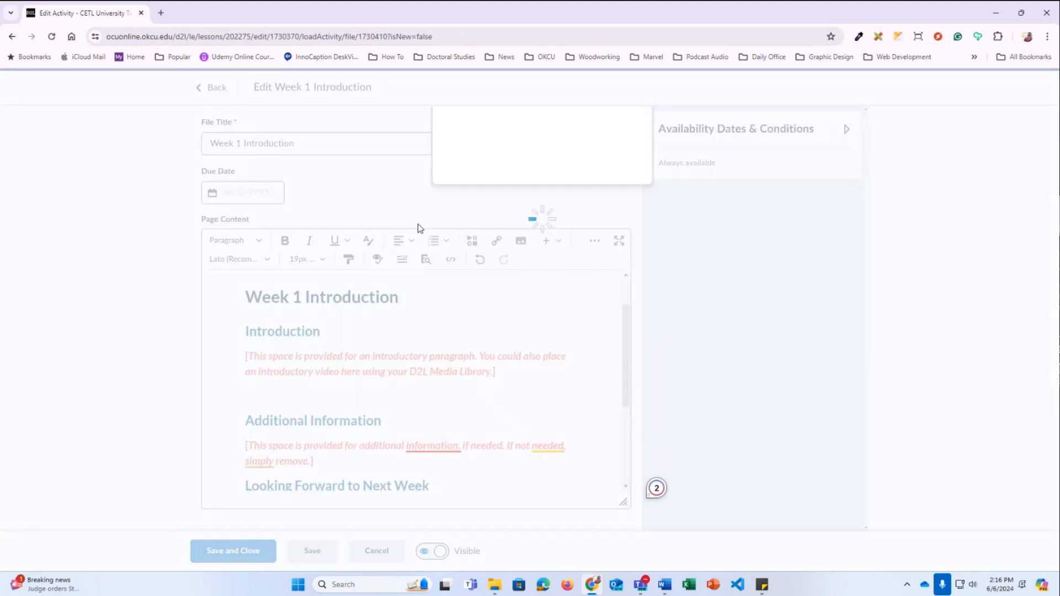
{"action": "left_click", "coordinate": [457, 159]}
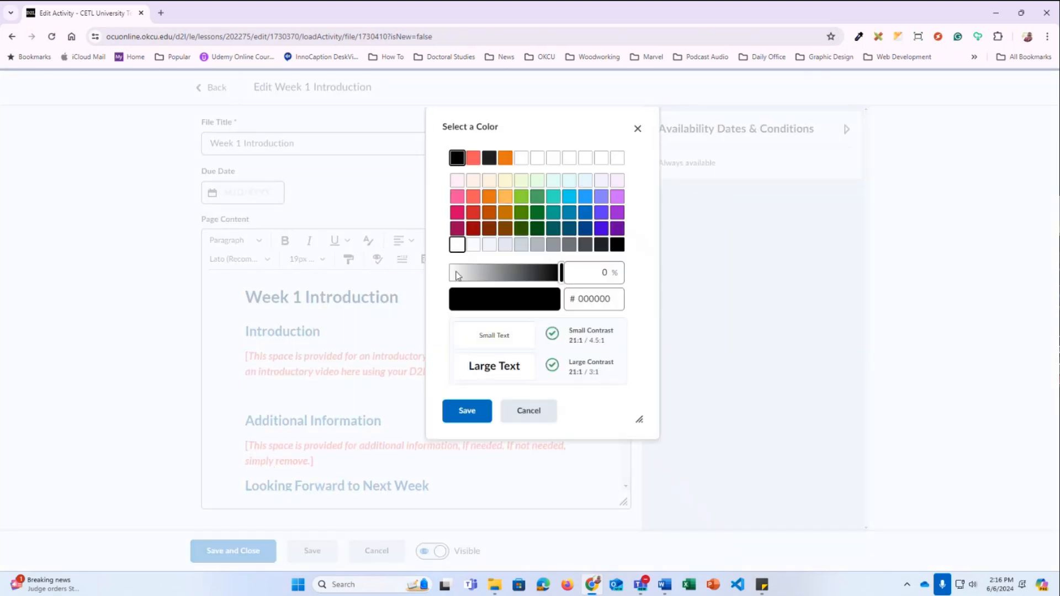
{"action": "left_click", "coordinate": [466, 411]}
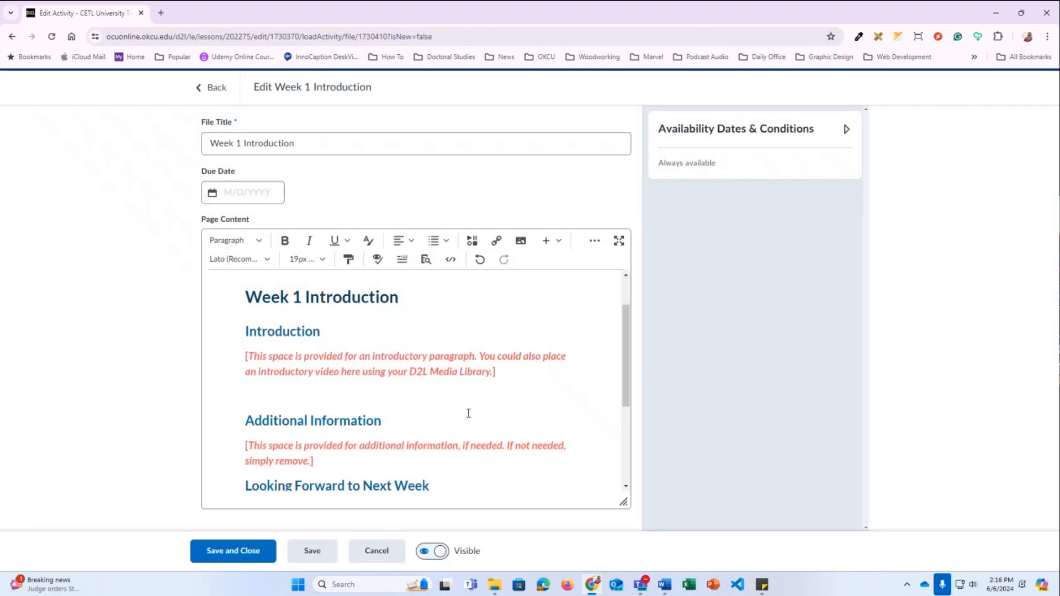
Type a 'This is ...' test line, then delete it to leave the paragraph empty
{"action": "type", "text": "This is ..."}
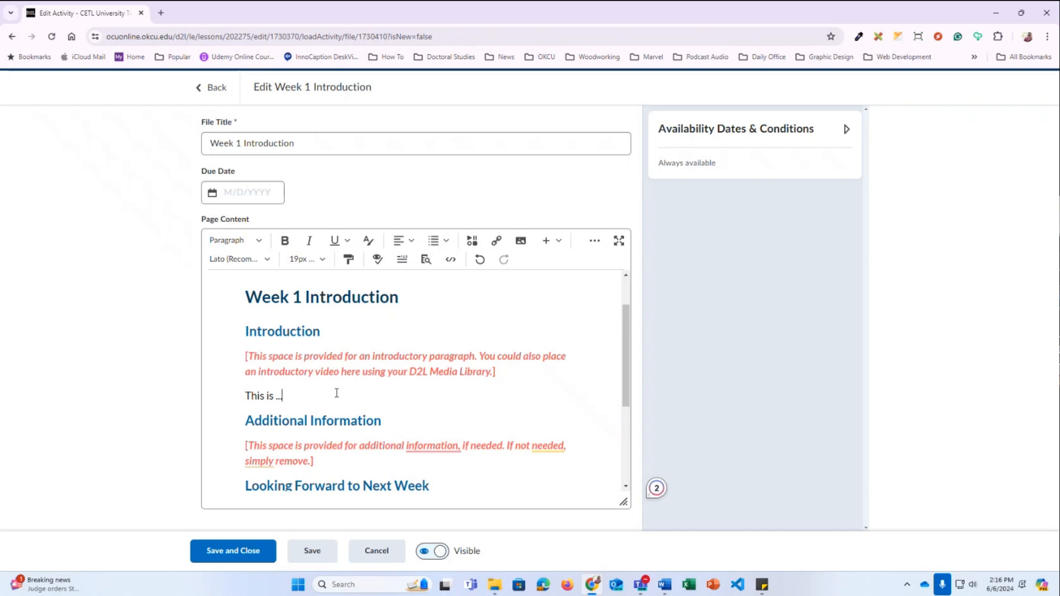
{"action": "left_click_drag", "start_coordinate": [333, 396], "coordinate": [242, 396]}
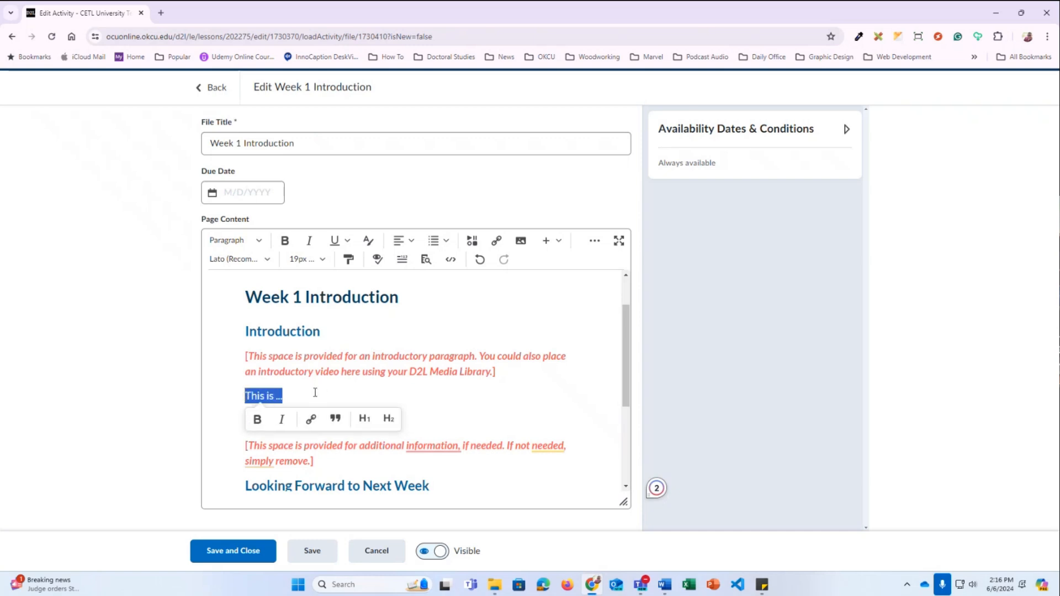
{"action": "key", "text": "BackSpace"}
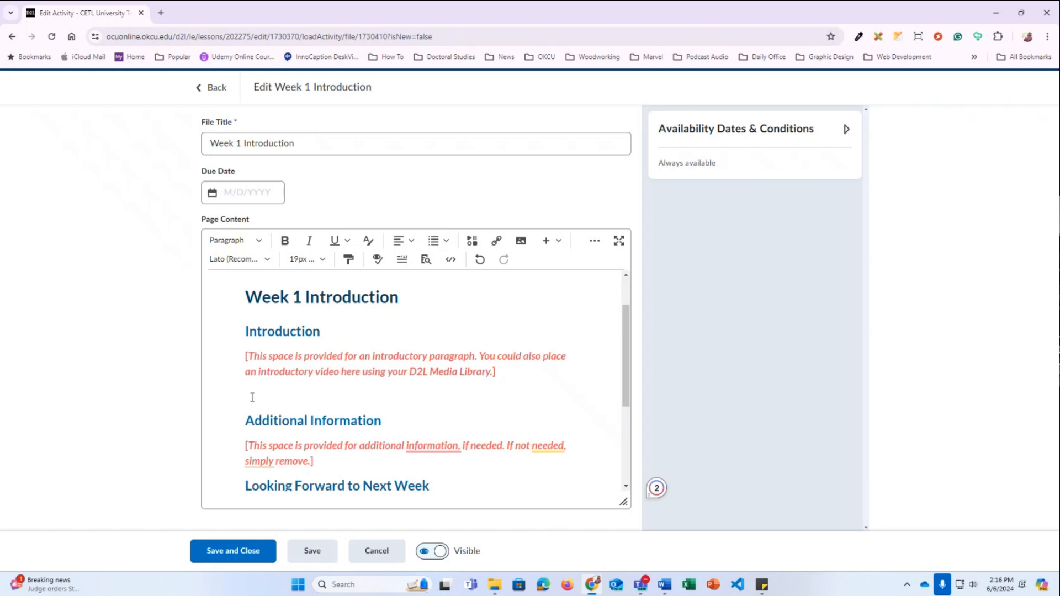
{"action": "left_click", "coordinate": [472, 242]}
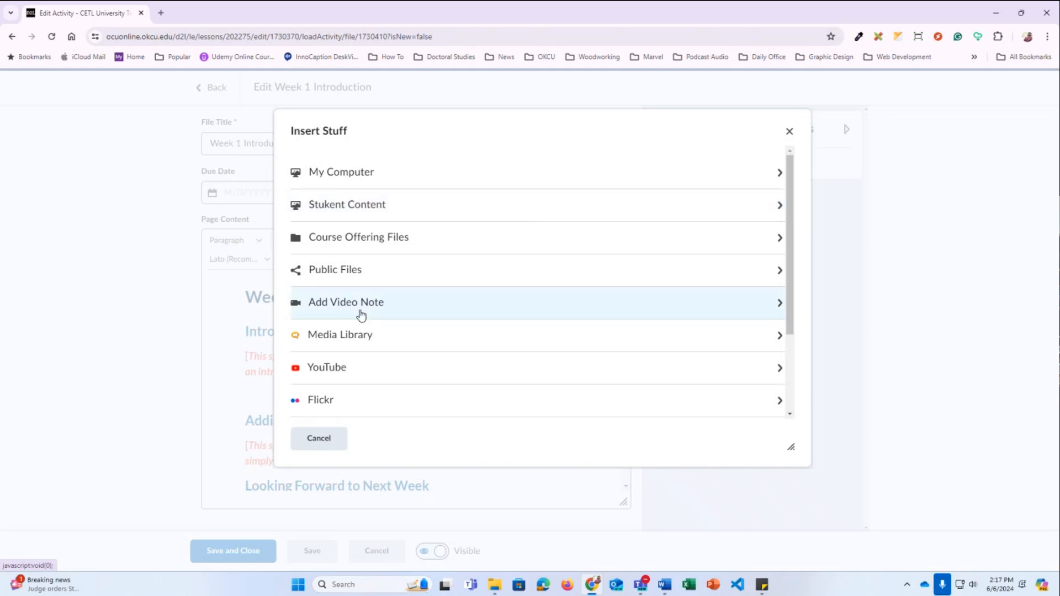
Search the Media Library for 'Demo' and select the 2nd Demo Video Test video
{"action": "left_click", "coordinate": [326, 338]}
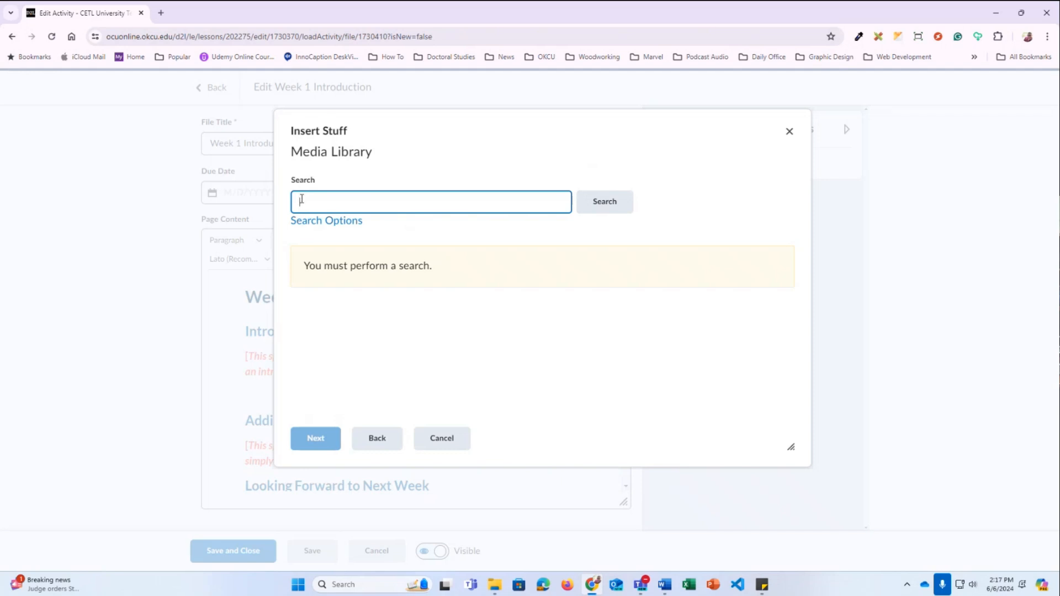
{"action": "type", "text": "Demo"}
{"action": "key", "text": "Return"}
{"action": "left_click", "coordinate": [432, 385]}
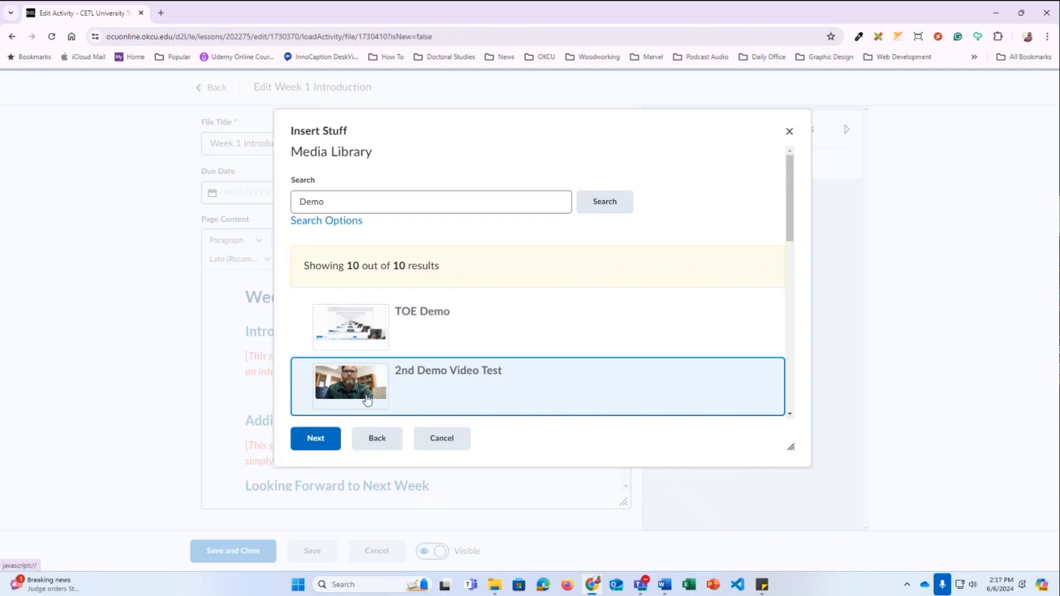
{"action": "left_click", "coordinate": [317, 442]}
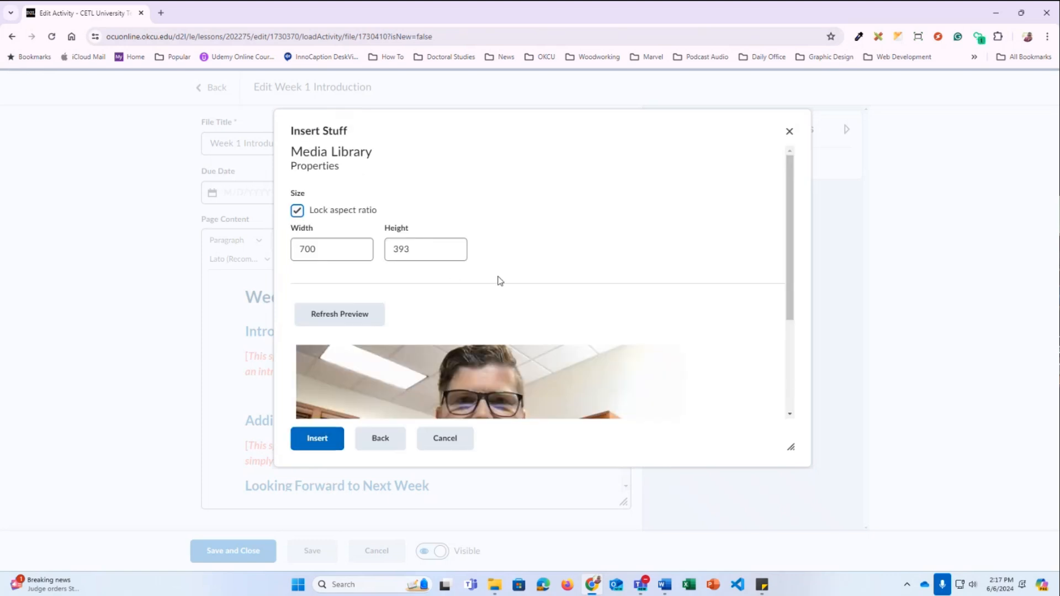
Resize the video from 700 to 500 wide (280 high) and insert it
{"action": "scroll", "coordinate": [496, 280], "scroll_direction": "down", "scroll_amount": 3}
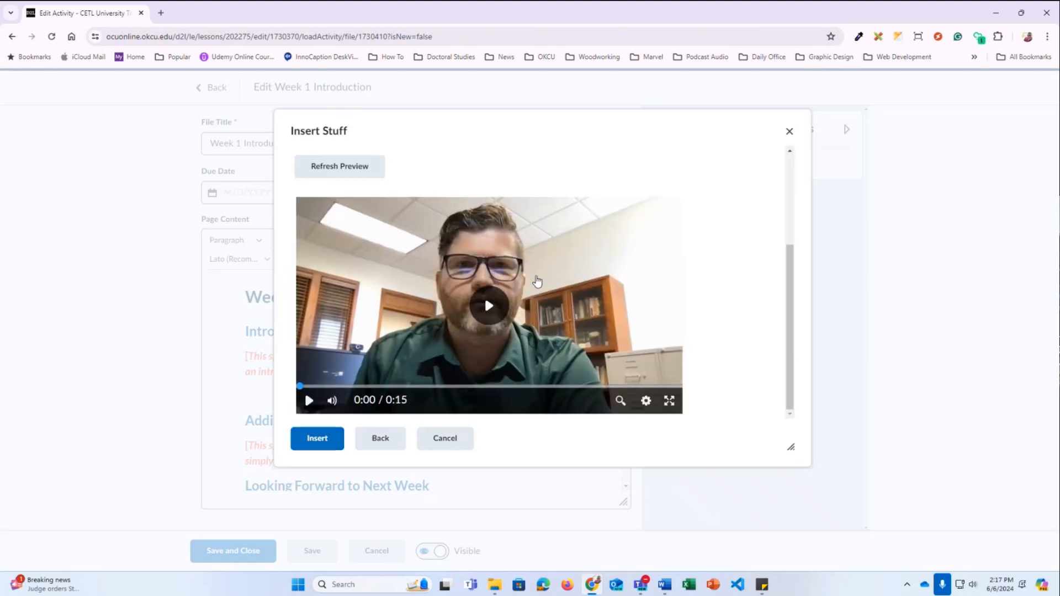
{"action": "scroll", "coordinate": [534, 279], "scroll_direction": "up", "scroll_amount": 3}
{"action": "scroll", "coordinate": [535, 279], "scroll_direction": "down", "scroll_amount": 3}
{"action": "scroll", "coordinate": [531, 281], "scroll_direction": "up", "scroll_amount": 3}
{"action": "left_click", "coordinate": [324, 251]}
{"action": "double_click", "coordinate": [324, 250]}
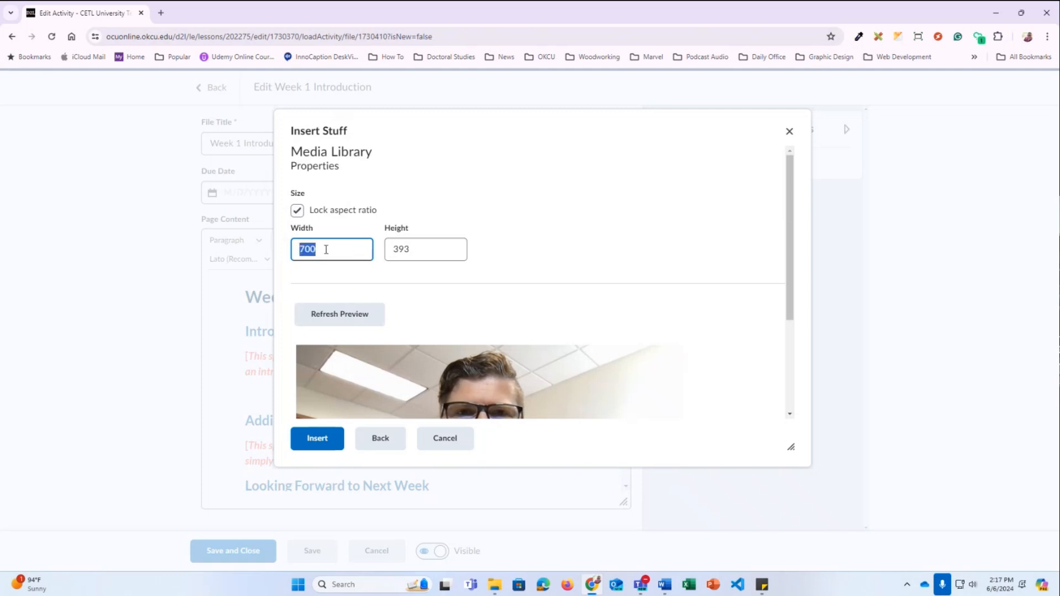
{"action": "type", "text": "500"}
{"action": "left_click", "coordinate": [396, 246]}
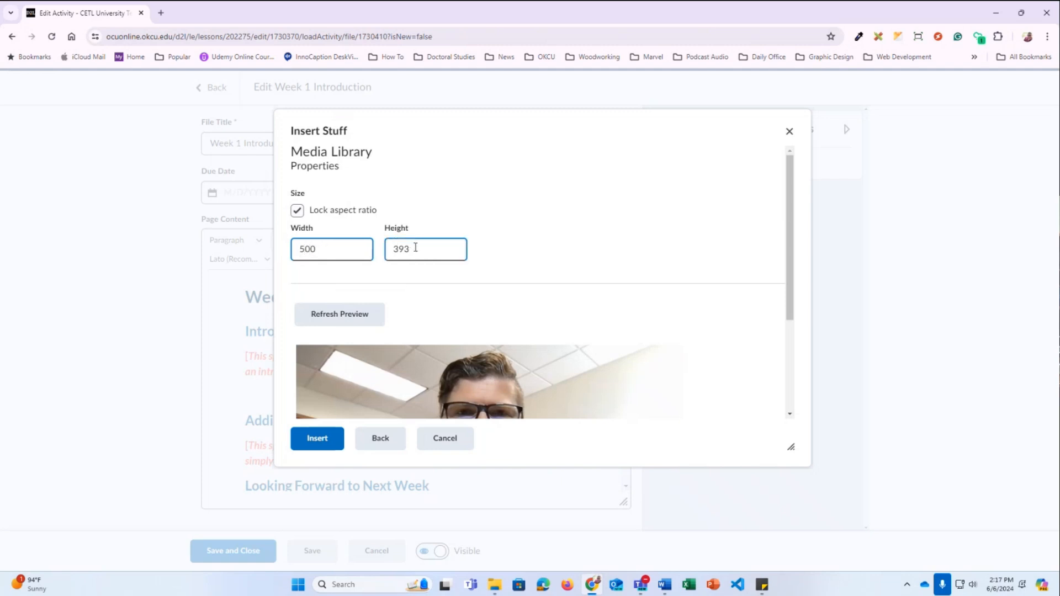
{"action": "left_click", "coordinate": [443, 254]}
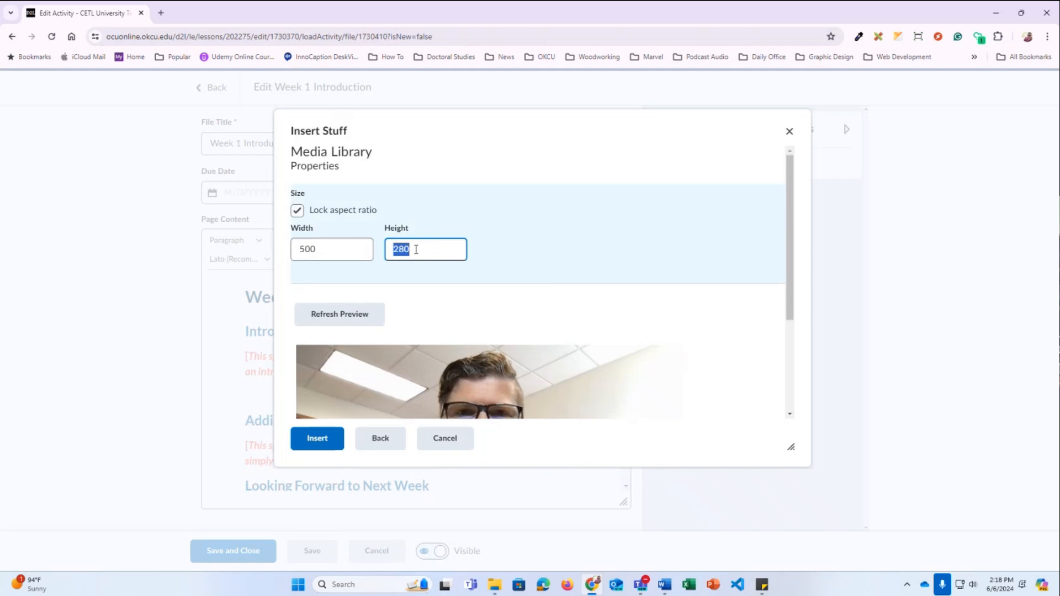
{"action": "left_click", "coordinate": [416, 250]}
{"action": "left_click", "coordinate": [315, 252]}
{"action": "scroll", "coordinate": [402, 279], "scroll_direction": "down", "scroll_amount": 3}
{"action": "left_click", "coordinate": [319, 447]}
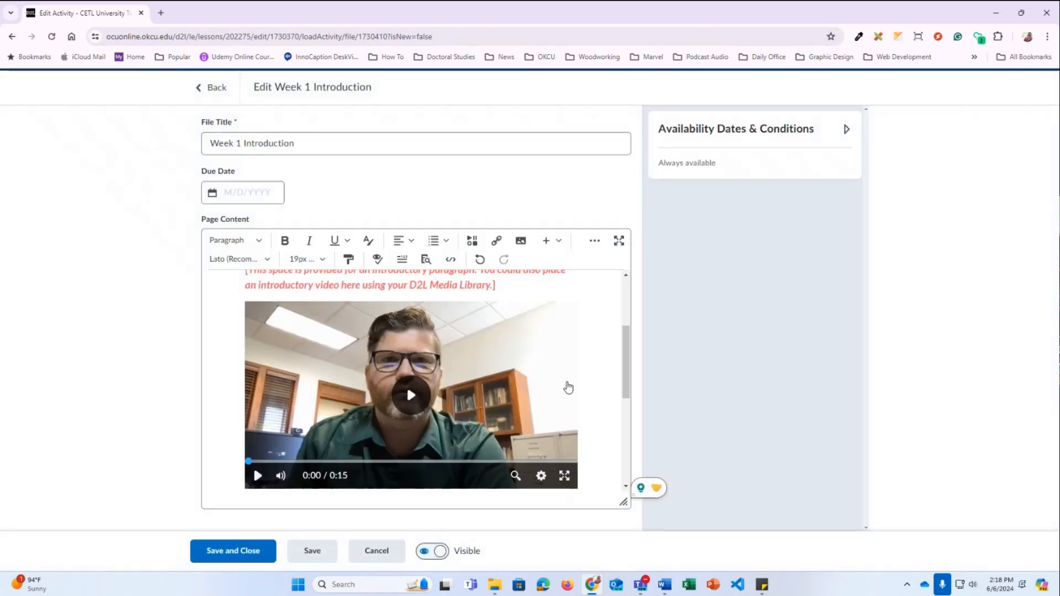
Delete the red Introduction placeholder paragraph and the empty line above the video
{"action": "scroll", "coordinate": [564, 383], "scroll_direction": "up", "scroll_amount": 1}
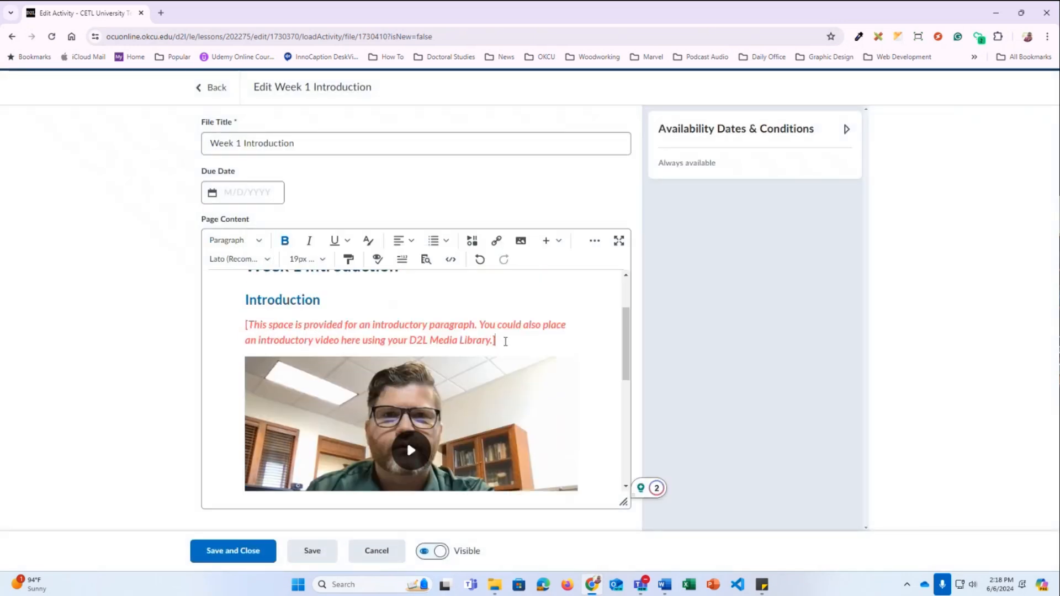
{"action": "left_click_drag", "start_coordinate": [504, 342], "coordinate": [228, 330]}
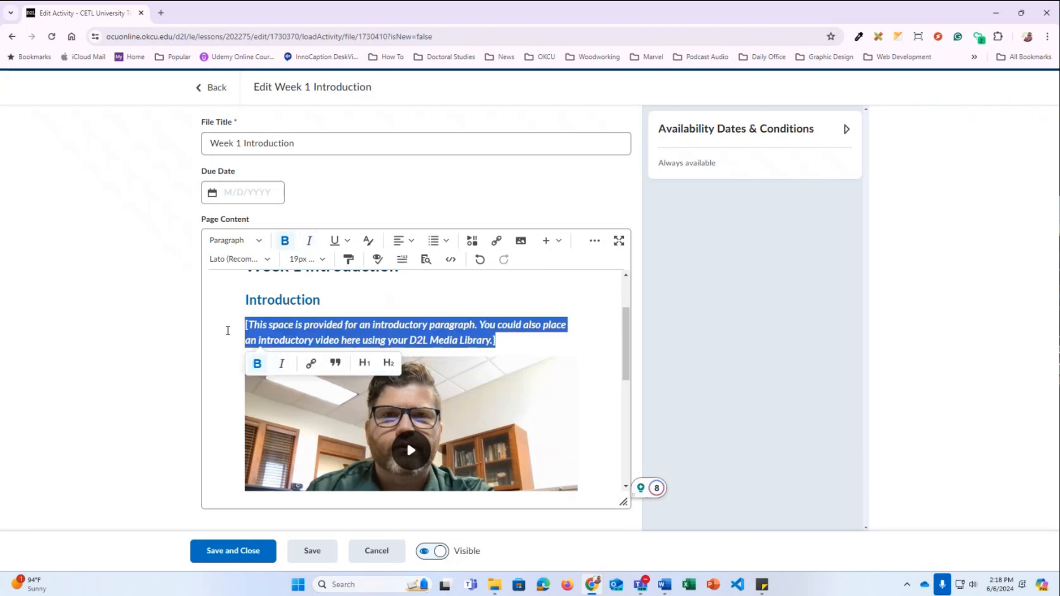
{"action": "key", "text": "BackSpace"}
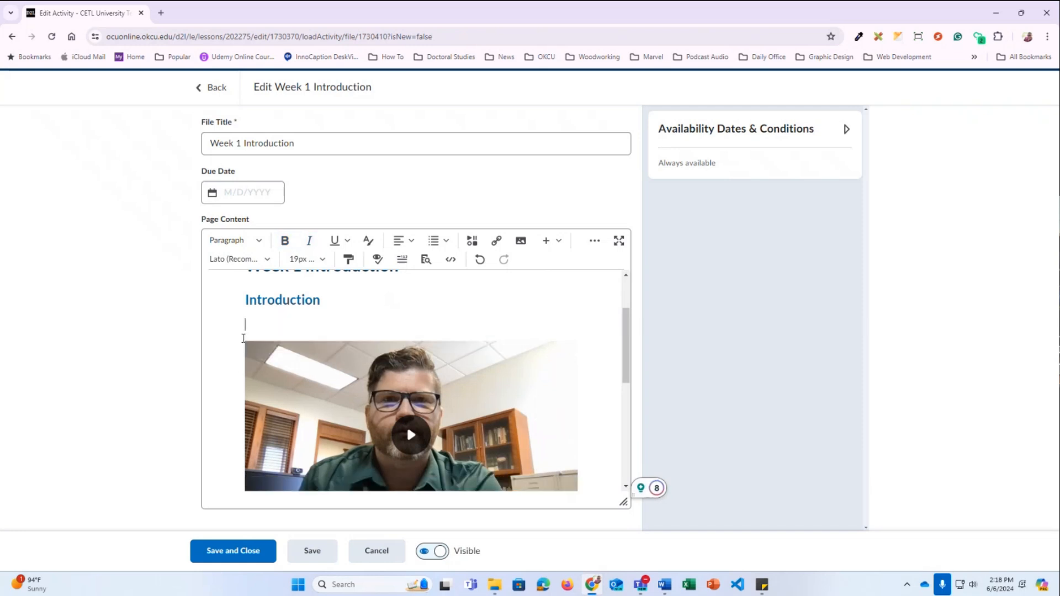
{"action": "key", "text": "BackSpace"}
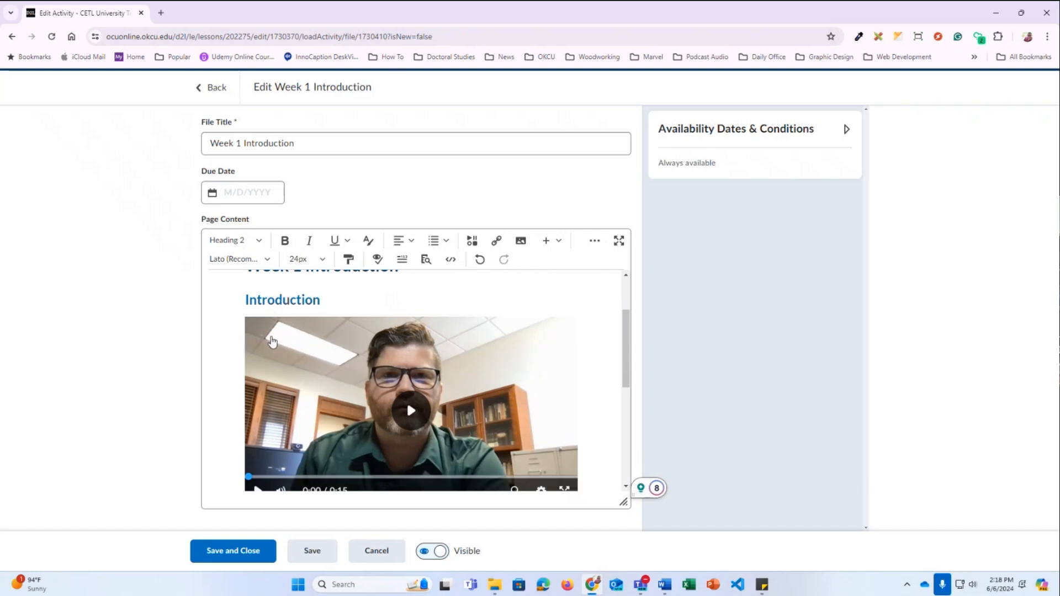
Delete the Additional Information heading and paragraph, then undo to restore them
{"action": "scroll", "coordinate": [326, 314], "scroll_direction": "down", "scroll_amount": 4}
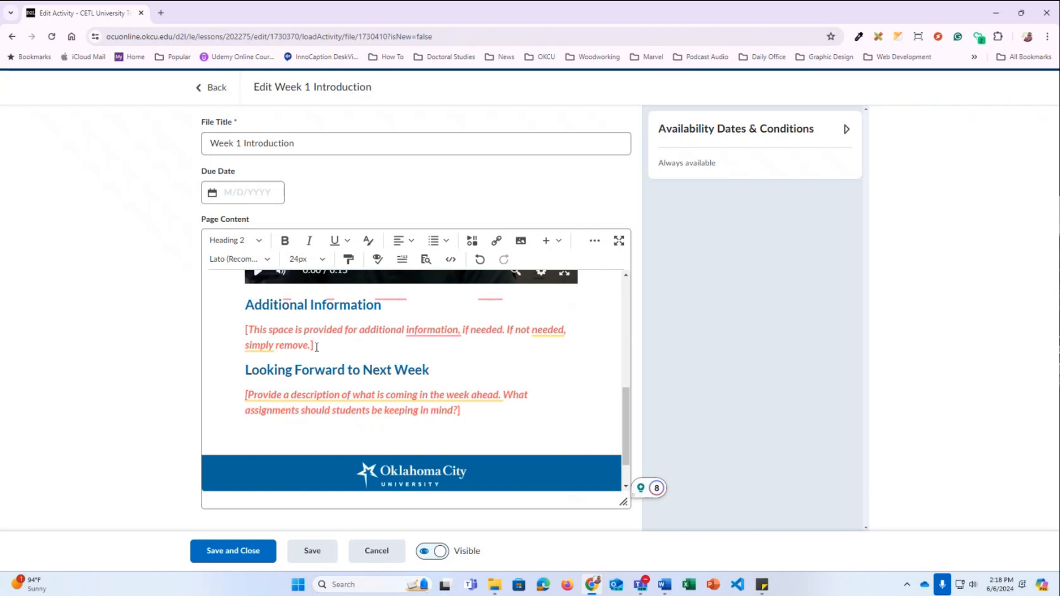
{"action": "left_click_drag", "start_coordinate": [316, 346], "coordinate": [215, 331]}
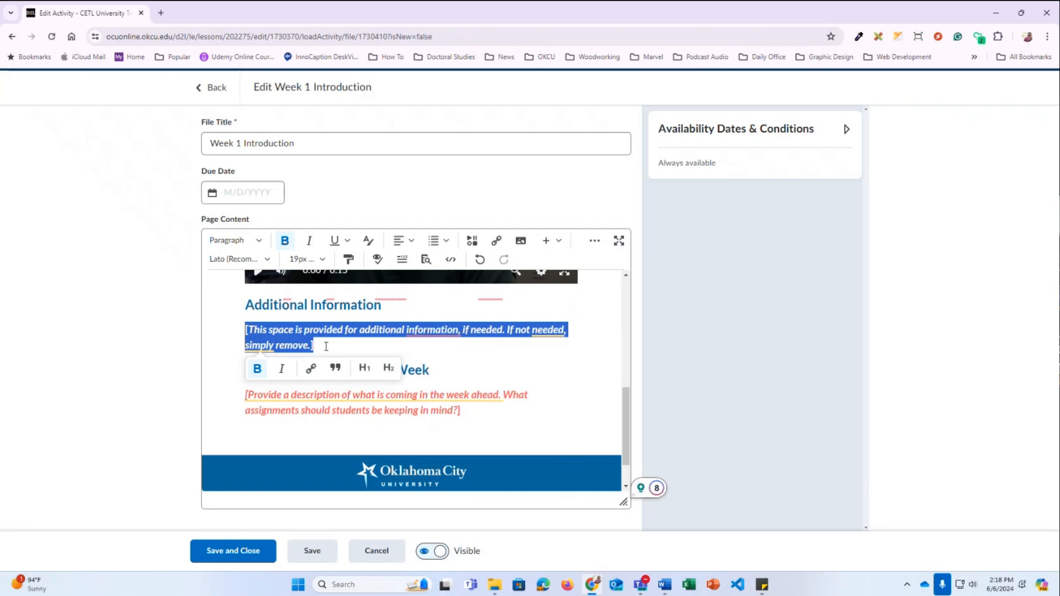
{"action": "left_click_drag", "start_coordinate": [325, 346], "coordinate": [243, 308]}
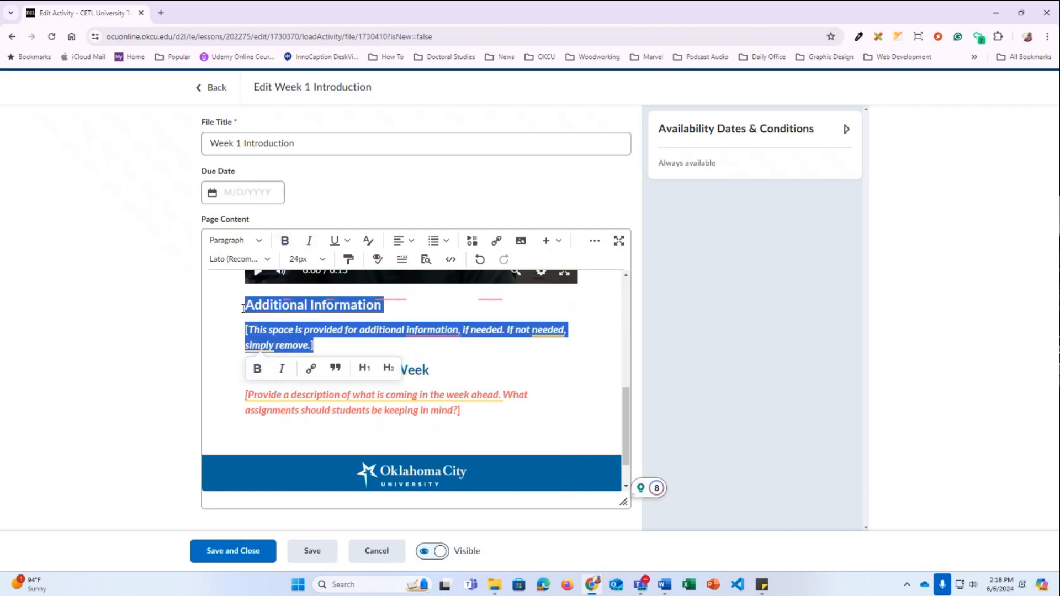
{"action": "key", "text": "BackSpace"}
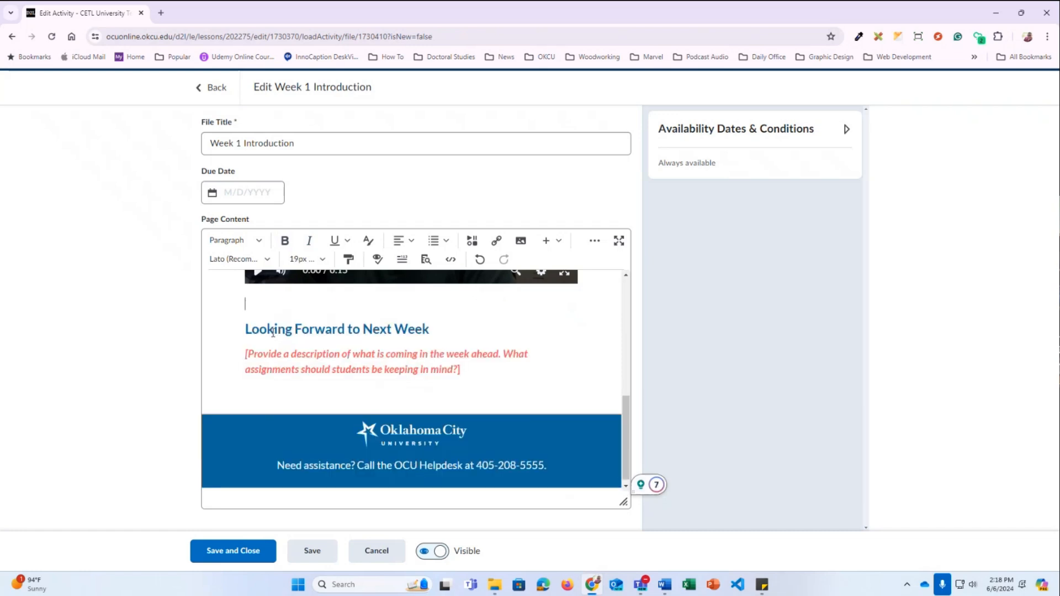
{"action": "key", "text": "ctrl+z"}
Select the Looking Forward to Next Week heading and placeholder, then cancel the page edits
{"action": "left_click", "coordinate": [432, 371]}
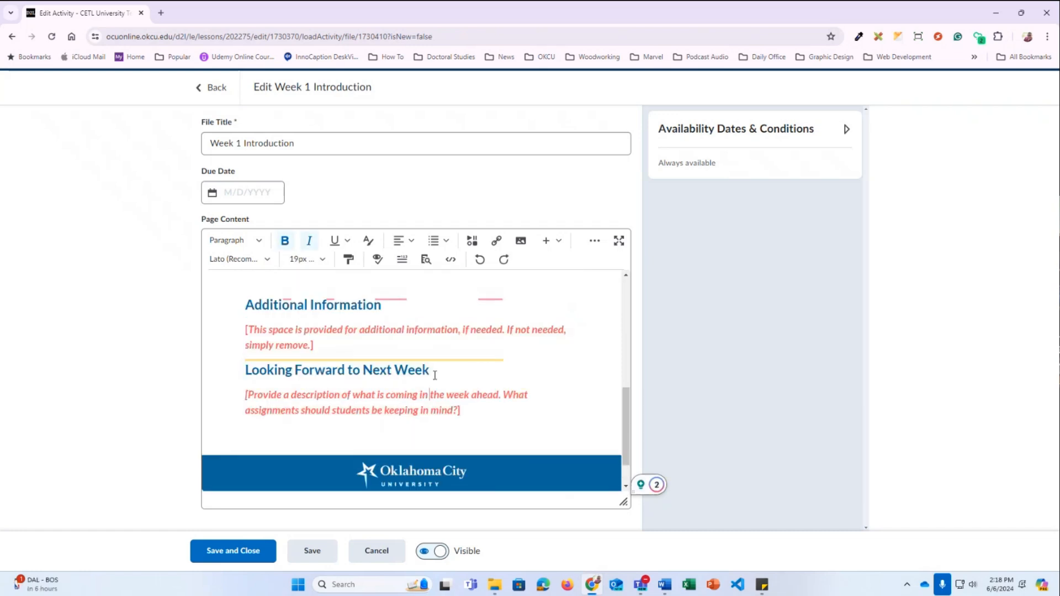
{"action": "left_click_drag", "start_coordinate": [432, 370], "coordinate": [245, 370]}
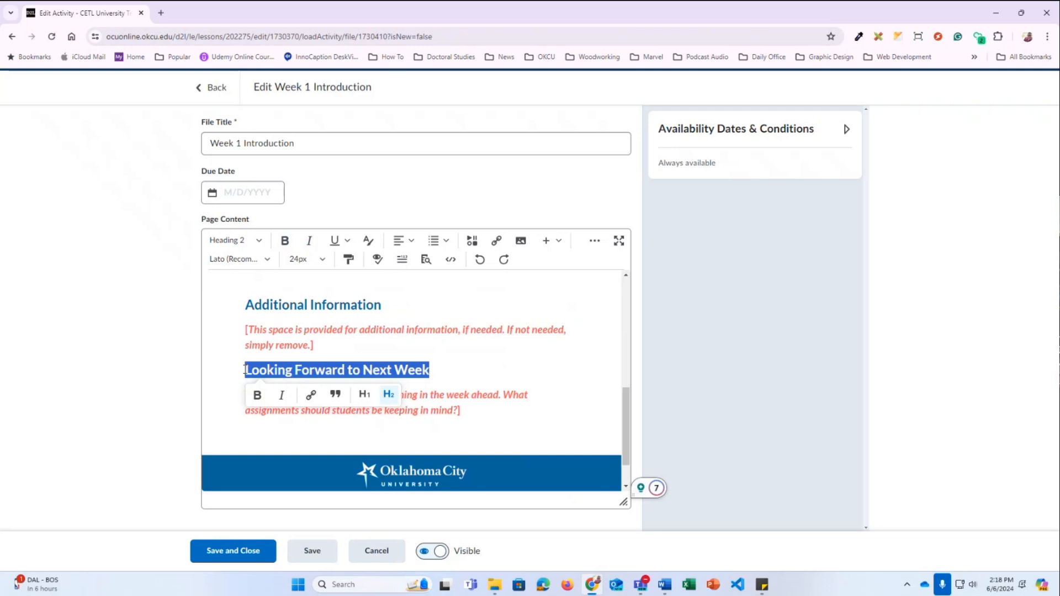
{"action": "left_click", "coordinate": [474, 410]}
{"action": "left_click_drag", "start_coordinate": [475, 410], "coordinate": [245, 395]}
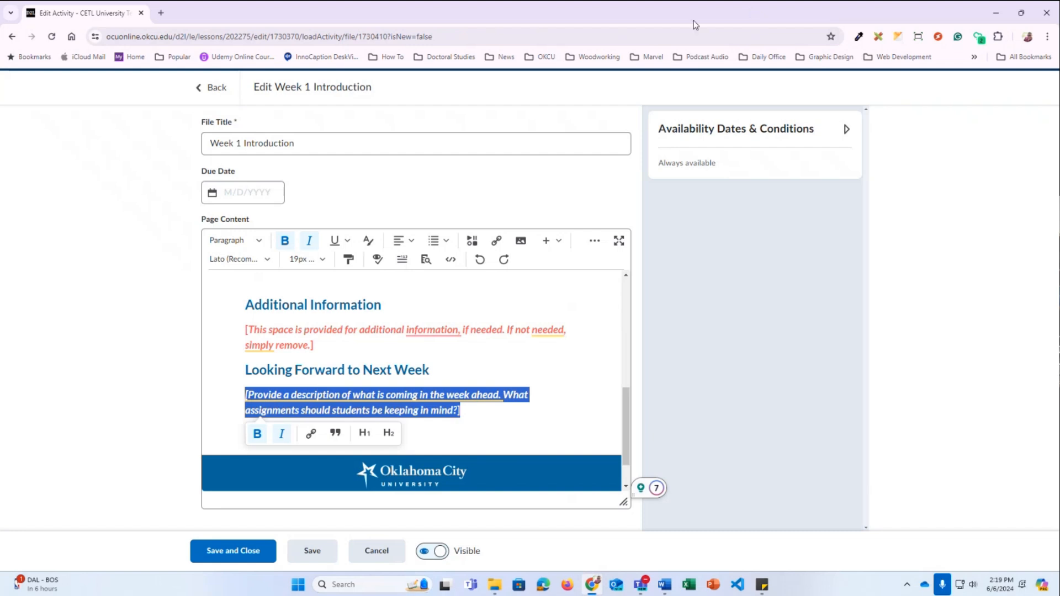
{"action": "left_click", "coordinate": [516, 423]}
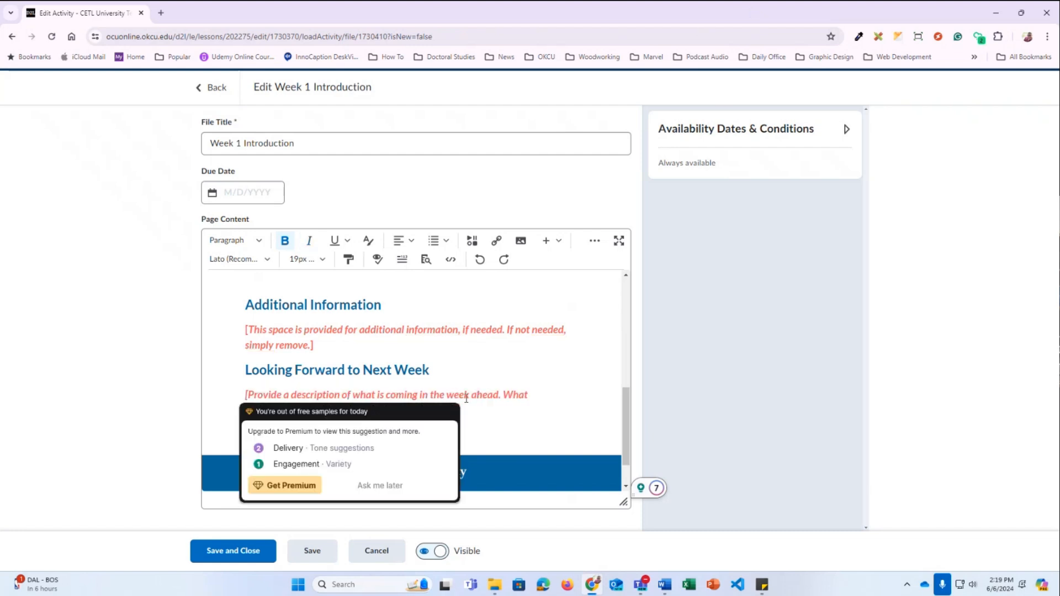
{"action": "scroll", "coordinate": [466, 396], "scroll_direction": "up", "scroll_amount": 4}
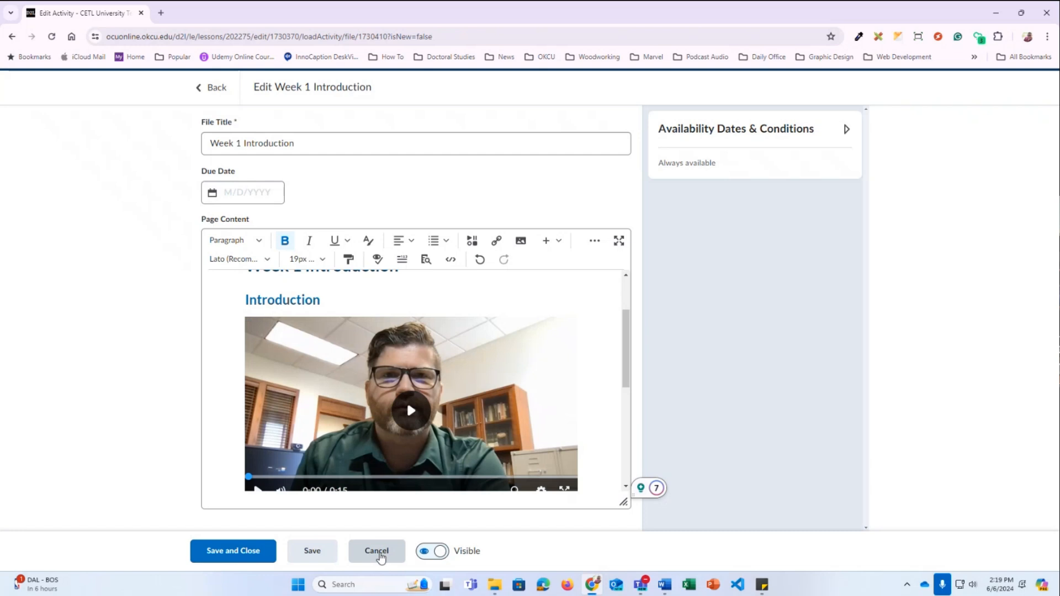
{"action": "left_click", "coordinate": [379, 553]}
Confirm discarding the Introduction edits and open Week 1 Readings in the editor
{"action": "left_click", "coordinate": [466, 209]}
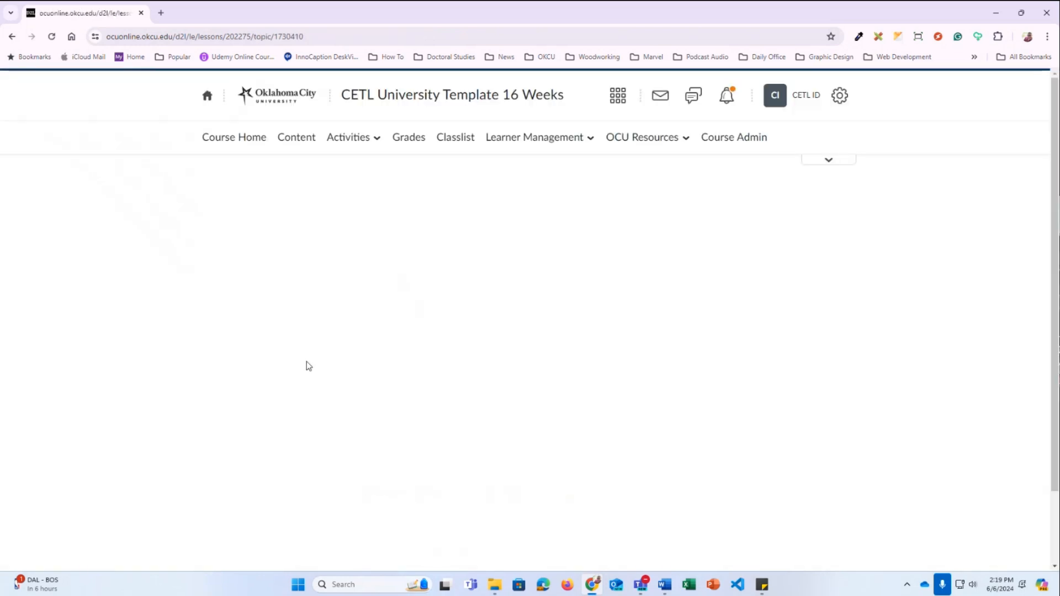
{"action": "scroll", "coordinate": [310, 424], "scroll_direction": "down", "scroll_amount": 2}
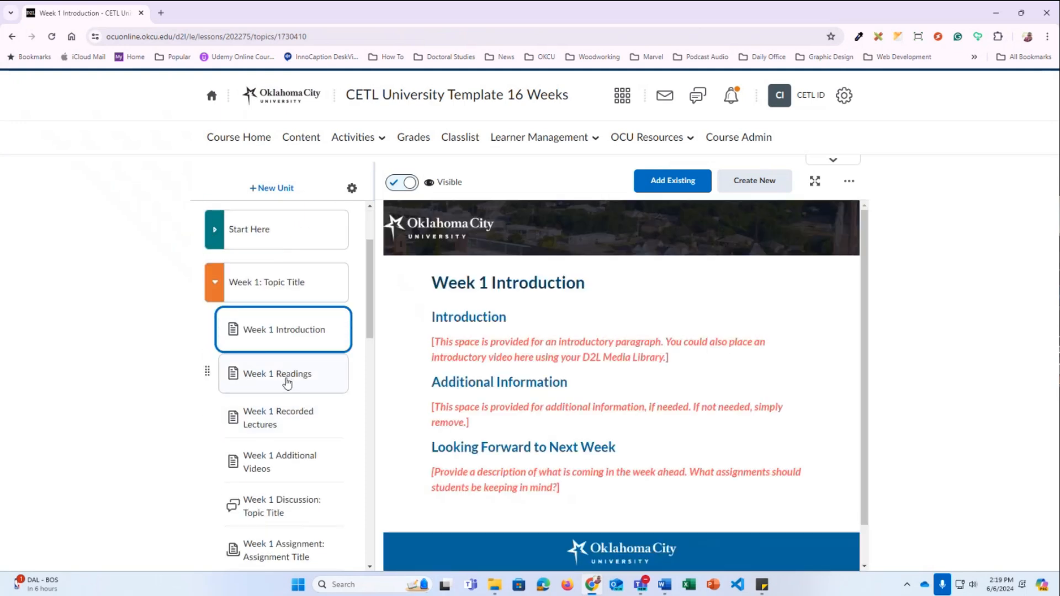
{"action": "left_click", "coordinate": [286, 382]}
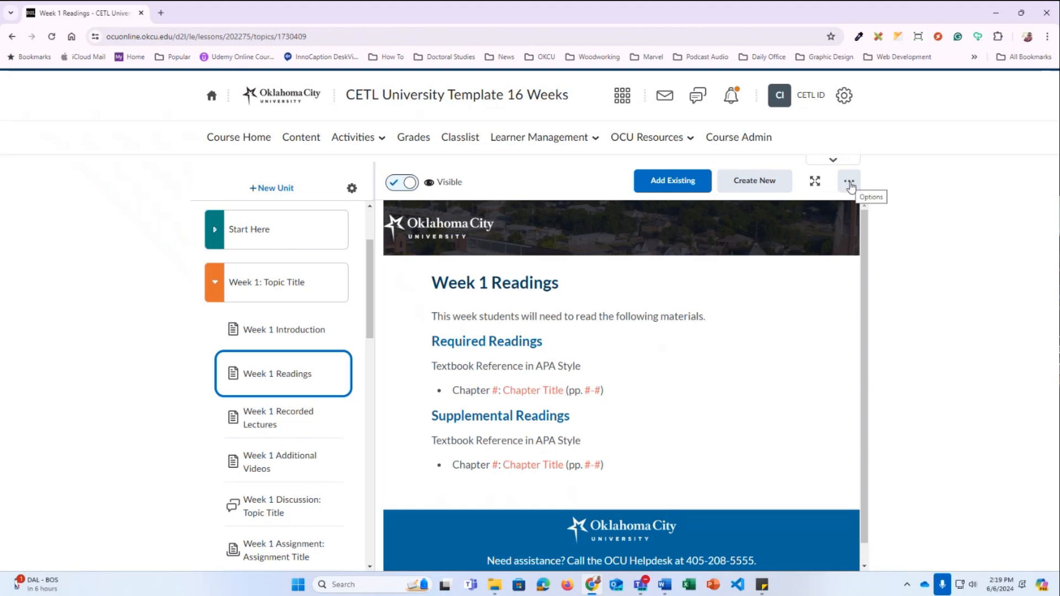
{"action": "left_click", "coordinate": [849, 183]}
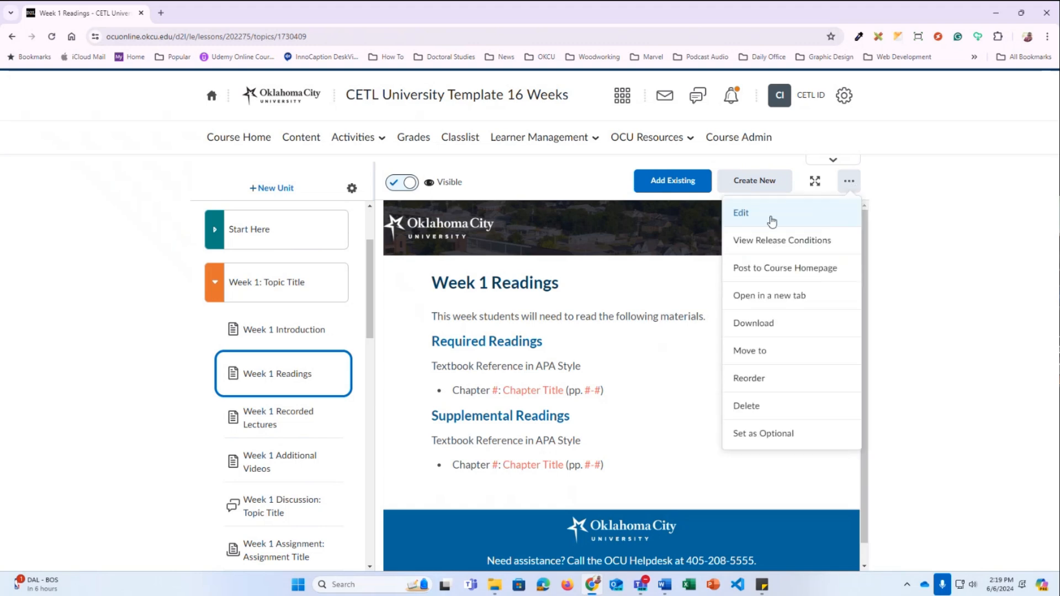
{"action": "left_click", "coordinate": [771, 221]}
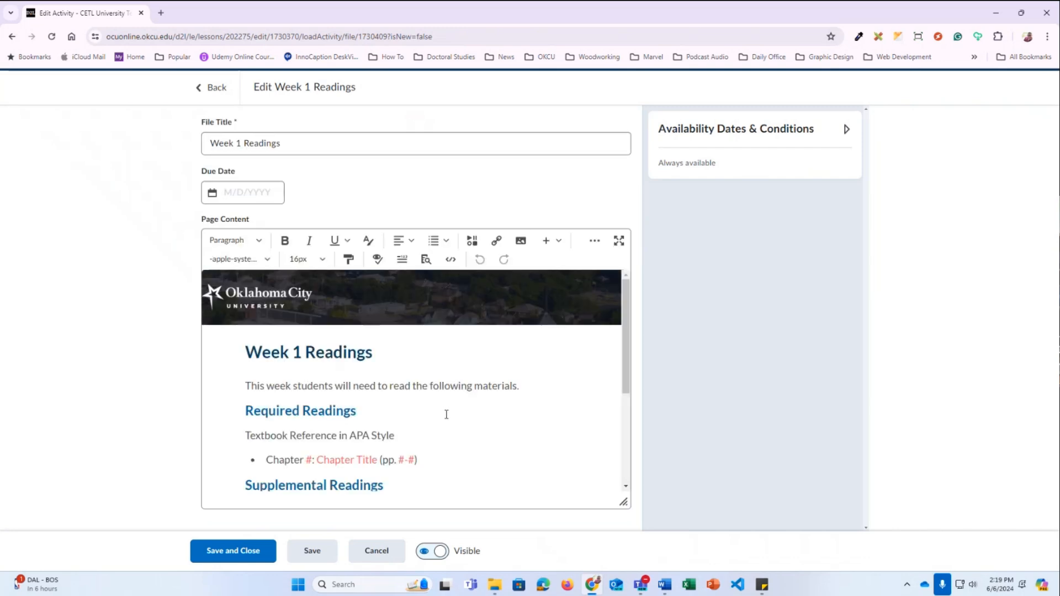
Enter chapter number 1 in the first citation, replacing the # placeholder
{"action": "scroll", "coordinate": [446, 414], "scroll_direction": "down", "scroll_amount": 1}
{"action": "double_click", "coordinate": [307, 406]}
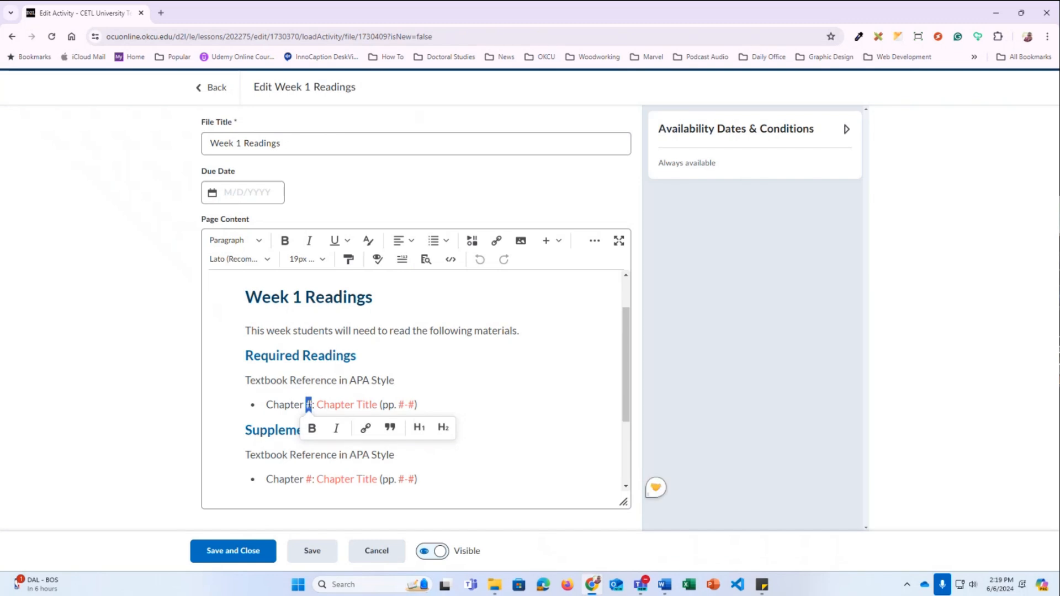
{"action": "left_click_drag", "start_coordinate": [319, 407], "coordinate": [415, 404]}
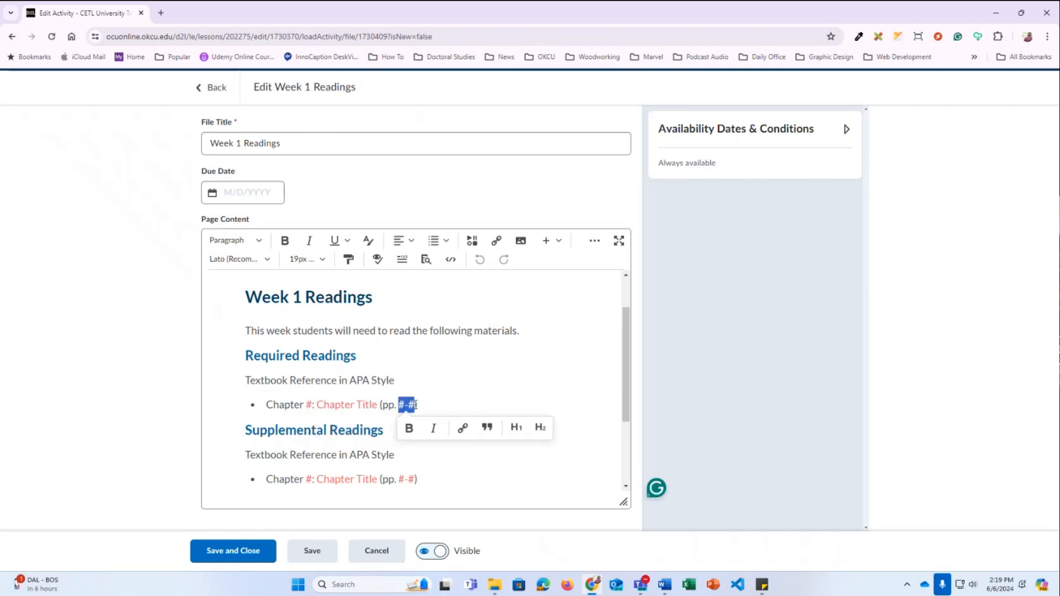
{"action": "left_click", "coordinate": [423, 370]}
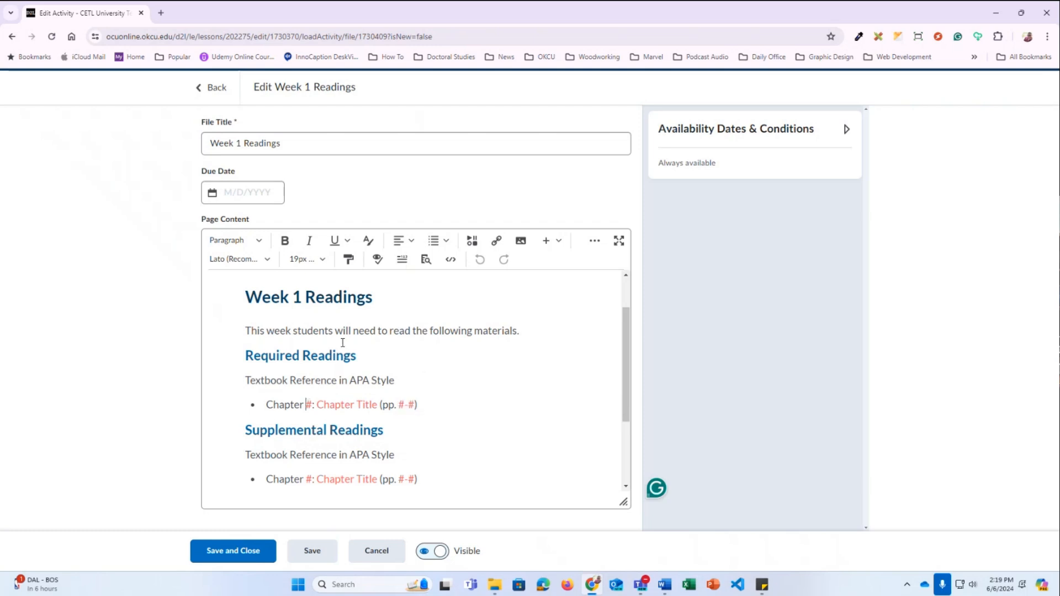
{"action": "type", "text": "1"}
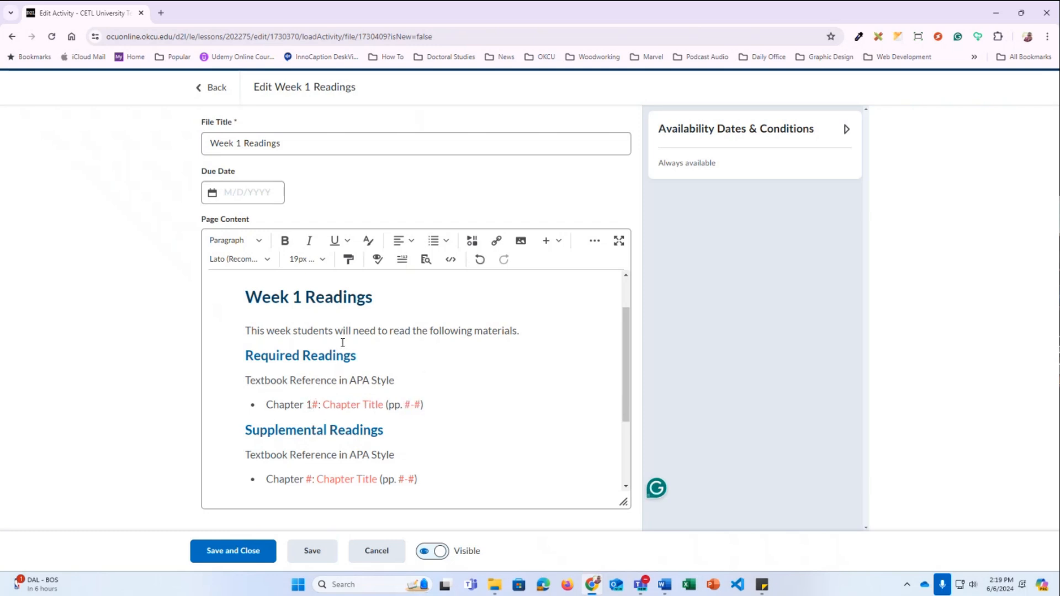
{"action": "key", "text": "shift+Right"}
{"action": "key", "text": "BackSpace"}
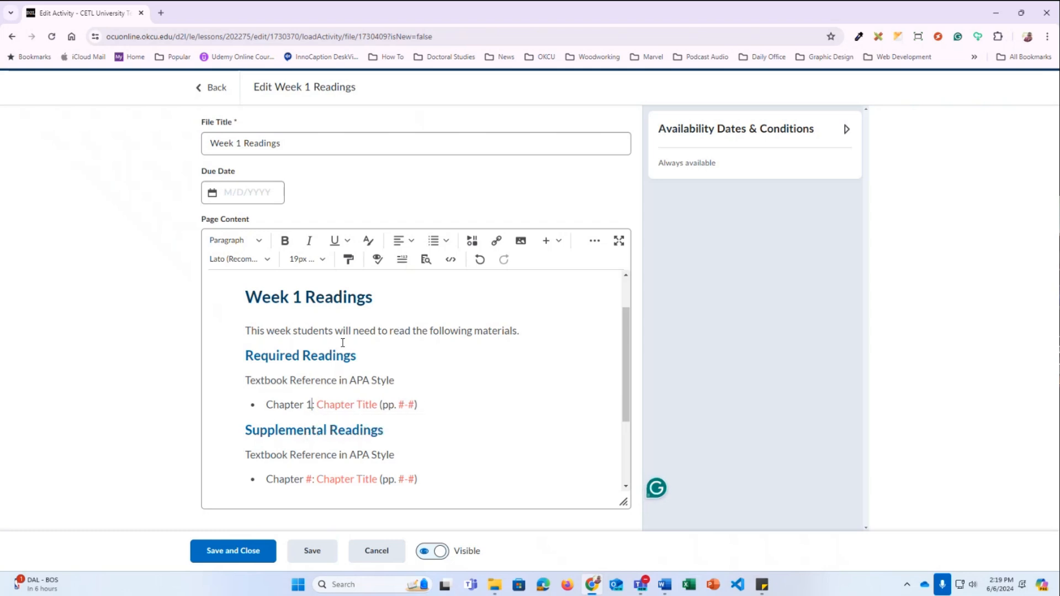
Replace the chapter title and page range with 'Demo' and 2-10, then undo the citation edits
{"action": "type", "text": "Demo"}
{"action": "key", "text": "ctrl+shift+Right"}
{"action": "key", "text": "ctrl+shift+Right"}
{"action": "key", "text": "BackSpace"}
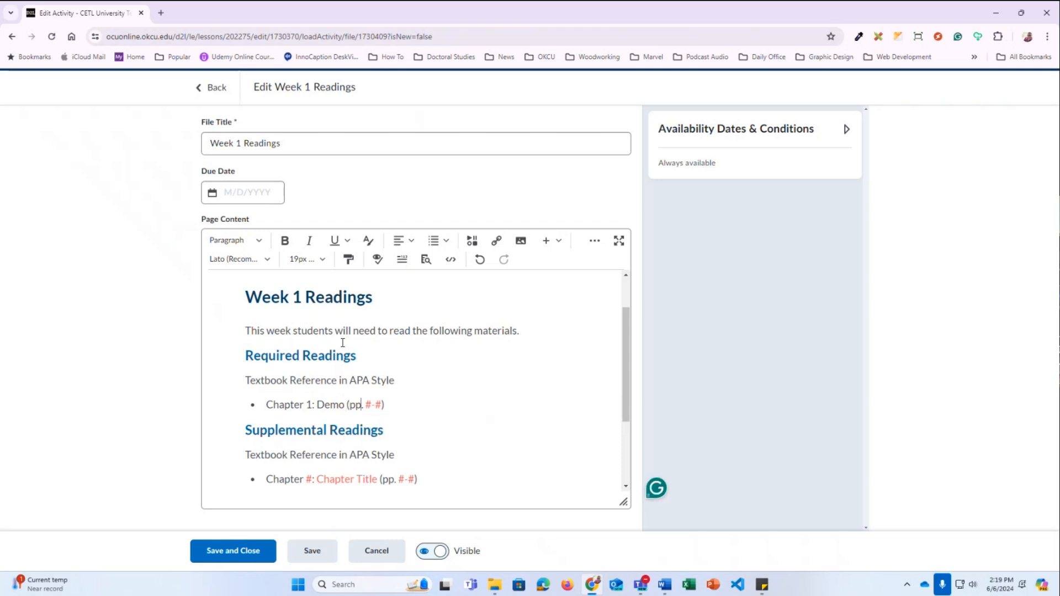
{"action": "type", "text": "2-10"}
{"action": "key", "text": "shift+Right"}
{"action": "key", "text": "shift+Right"}
{"action": "key", "text": "shift+Right"}
{"action": "key", "text": "BackSpace"}
{"action": "key", "text": "ctrl+z"}
{"action": "key", "text": "ctrl+z"}
{"action": "key", "text": "ctrl+z"}
{"action": "key", "text": "ctrl+z"}
{"action": "key", "text": "ctrl+z"}
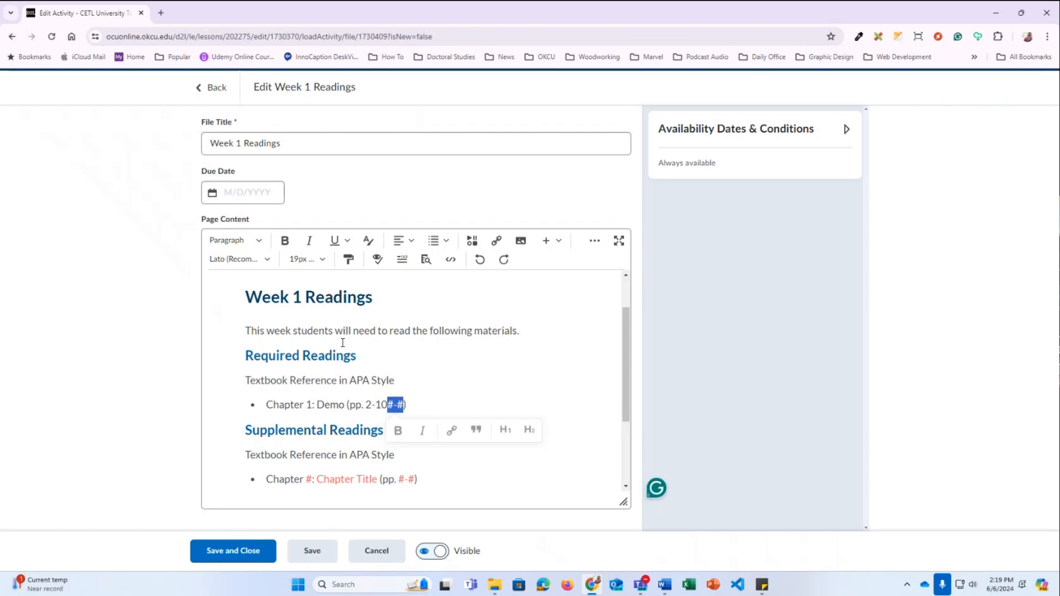
{"action": "key", "text": "ctrl+z"}
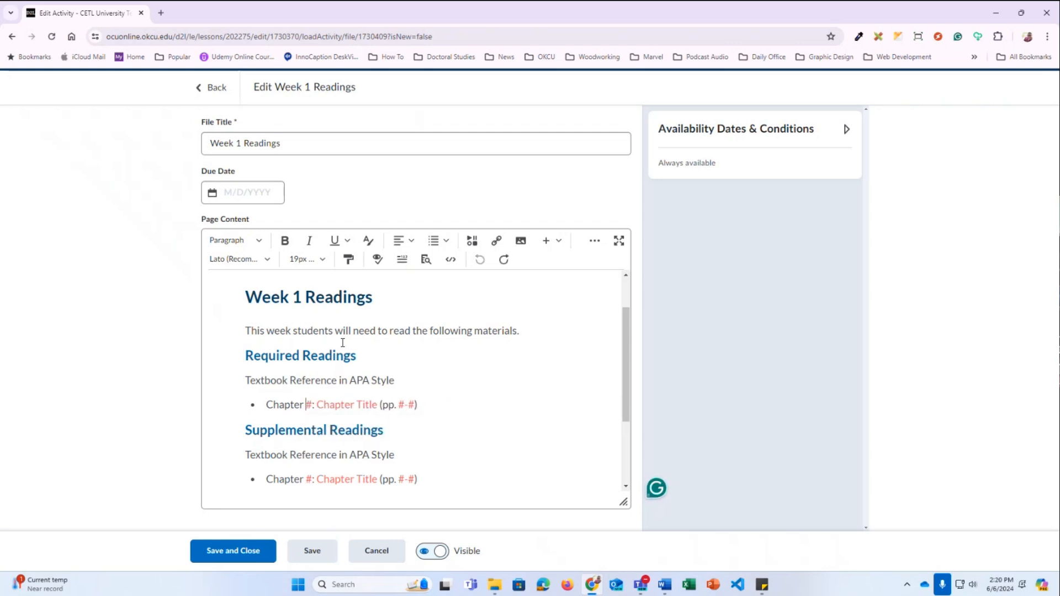
Delete the Supplemental Readings section, restore it with undo, and cancel out of the editor
{"action": "scroll", "coordinate": [347, 365], "scroll_direction": "down", "scroll_amount": 1}
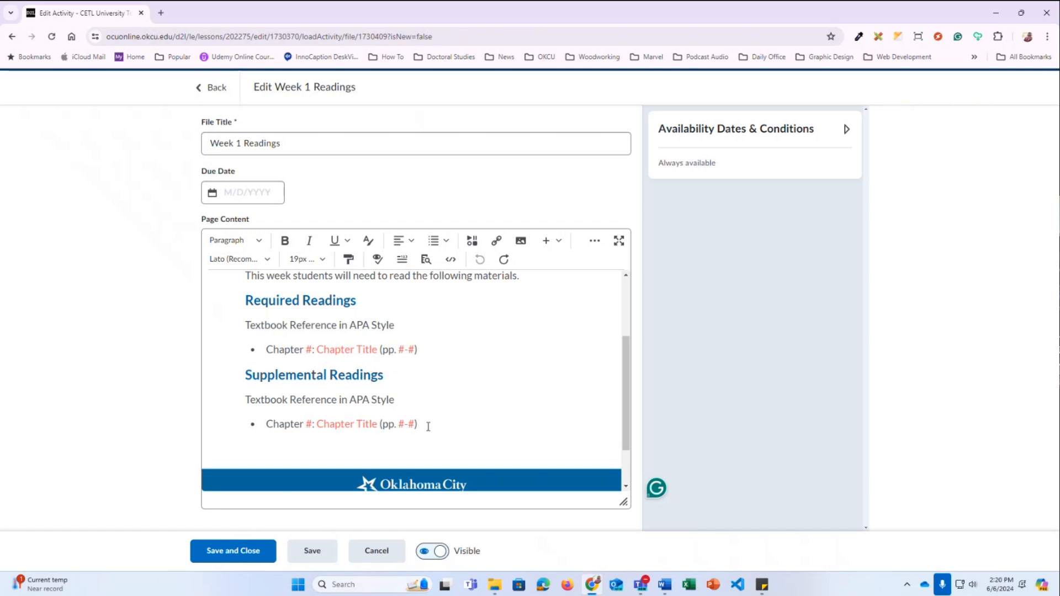
{"action": "left_click_drag", "start_coordinate": [427, 431], "coordinate": [243, 380]}
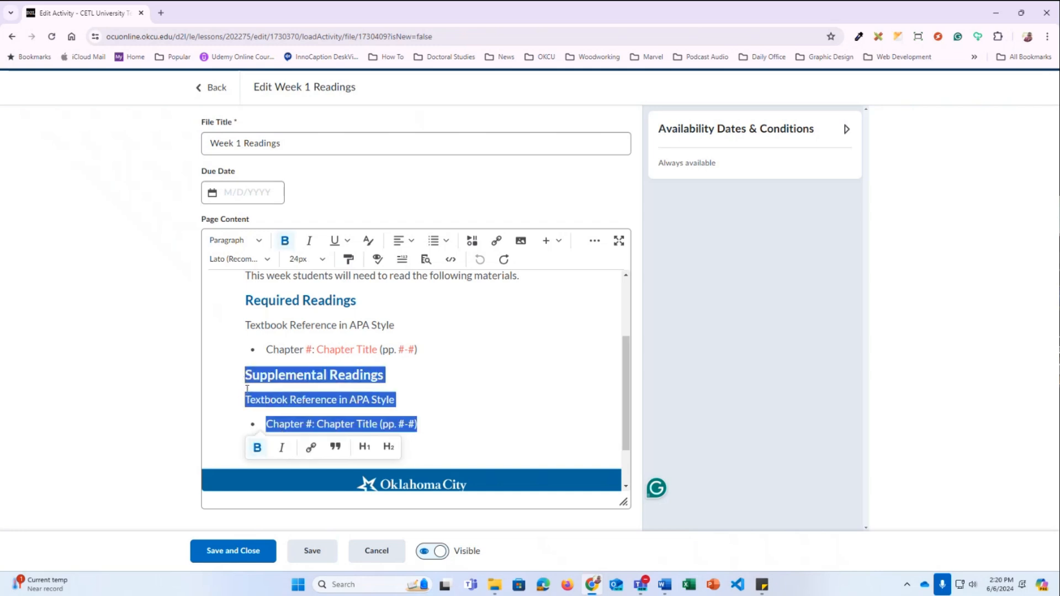
{"action": "key", "text": "BackSpace"}
{"action": "key", "text": "BackSpace"}
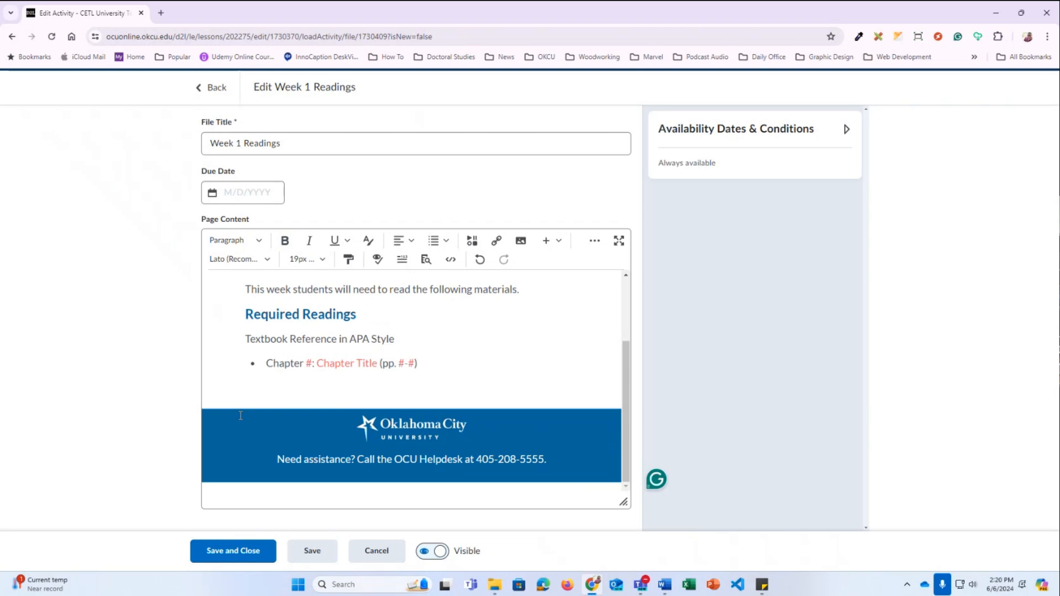
{"action": "key", "text": "ctrl+z"}
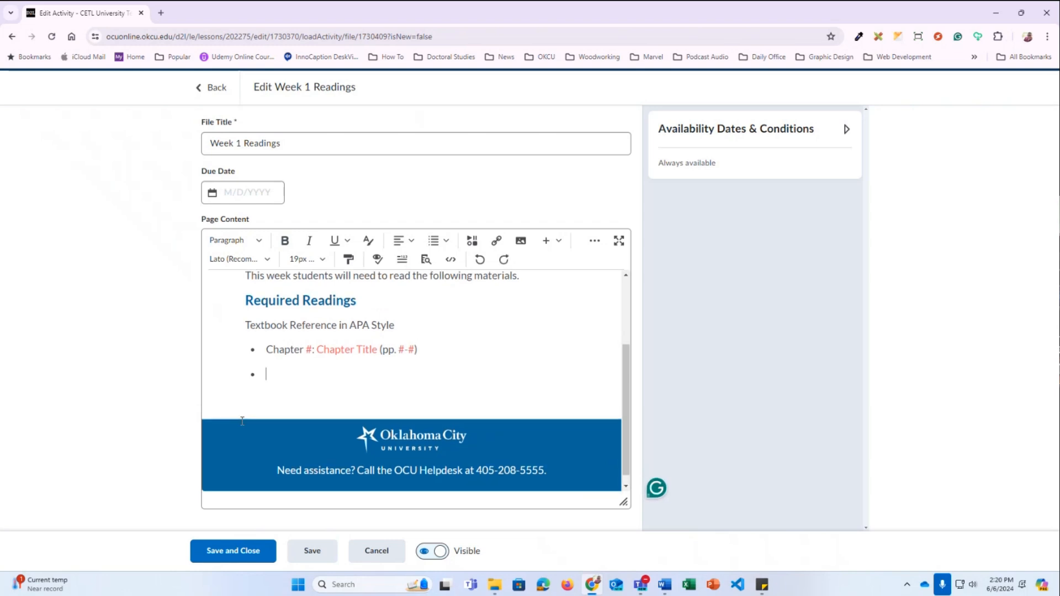
{"action": "key", "text": "ctrl+z"}
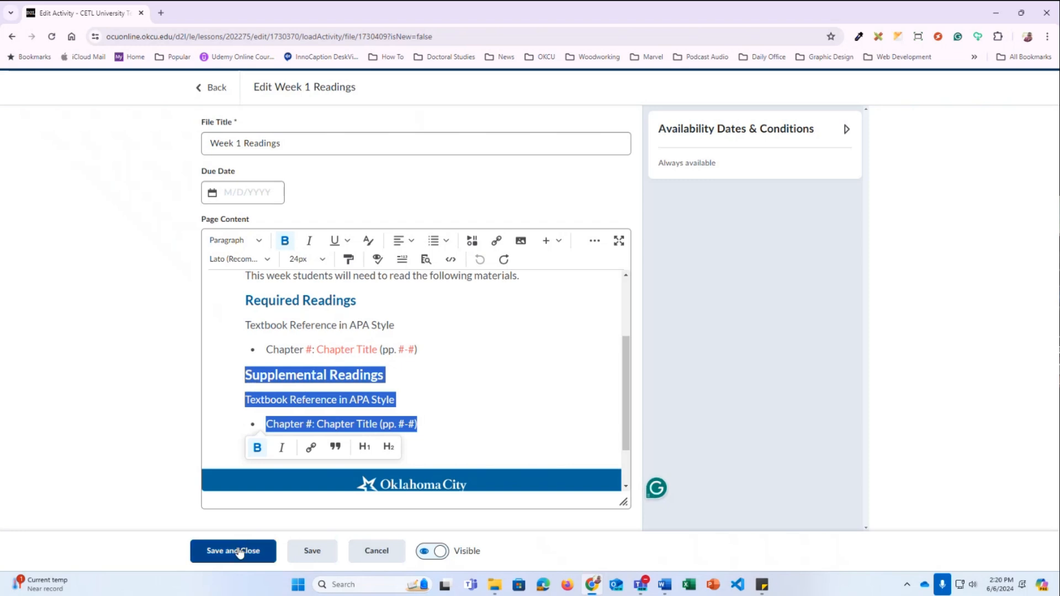
{"action": "left_click", "coordinate": [381, 556]}
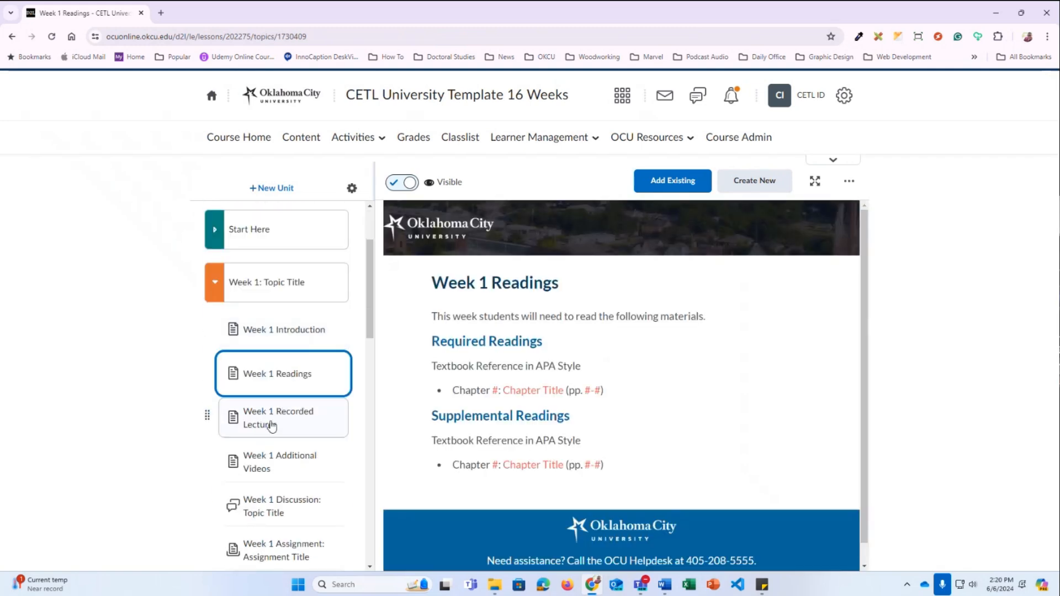
Open Week 1 Recorded Lectures and expand then collapse the Account Settings, Notifications and Manage Your Calendar videos
{"action": "left_click", "coordinate": [271, 426]}
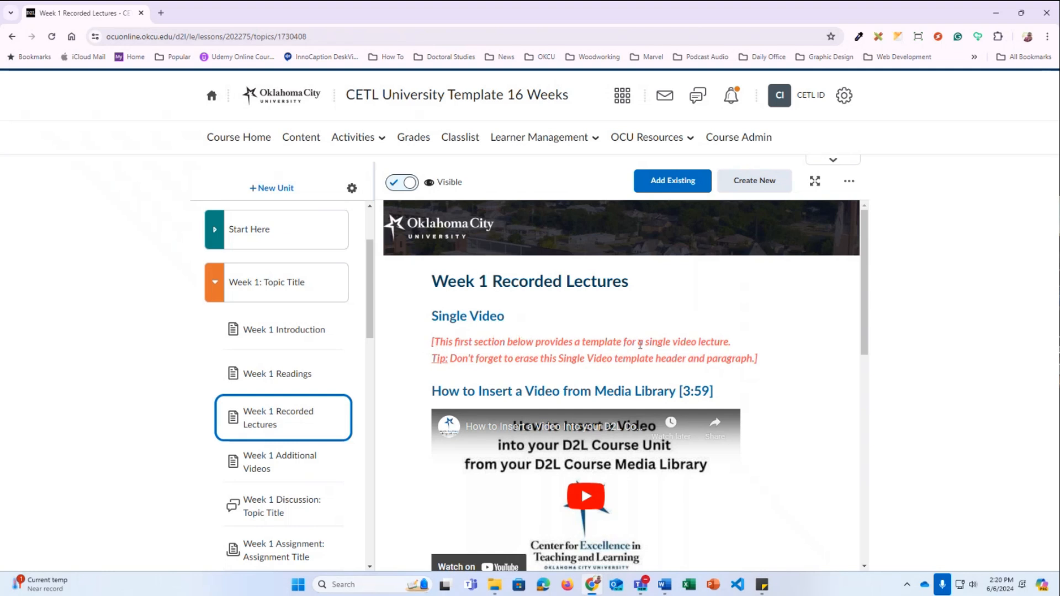
{"action": "scroll", "coordinate": [726, 353], "scroll_direction": "down", "scroll_amount": 1}
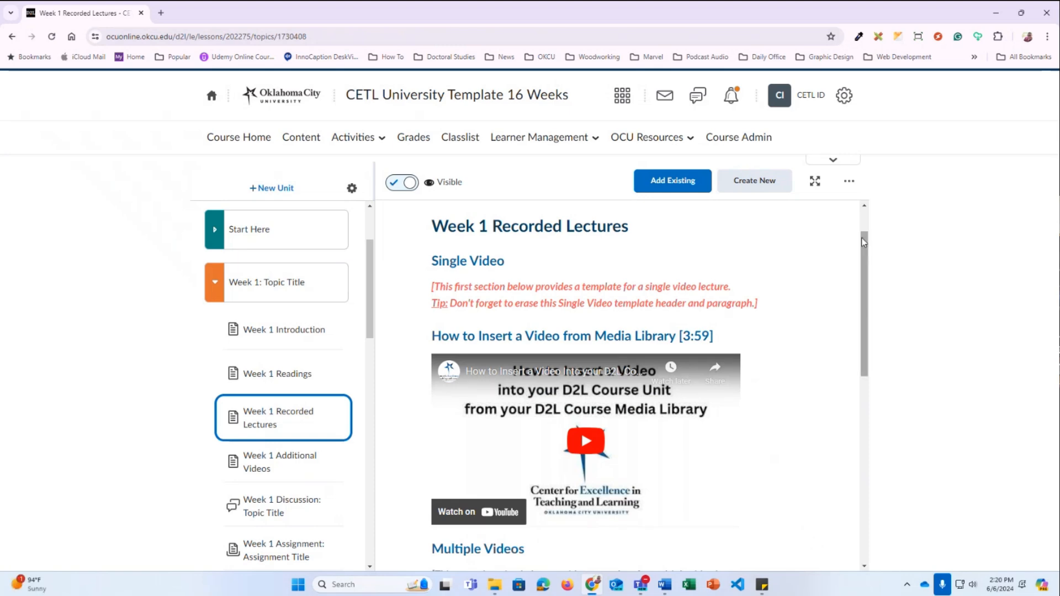
{"action": "left_click_drag", "start_coordinate": [864, 246], "coordinate": [875, 368]}
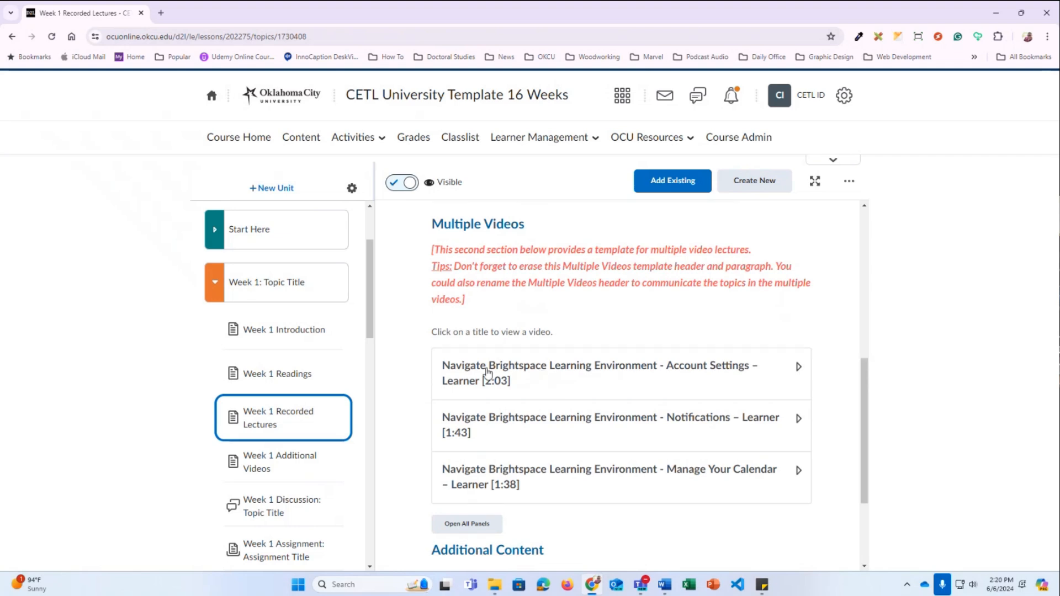
{"action": "left_click", "coordinate": [530, 378]}
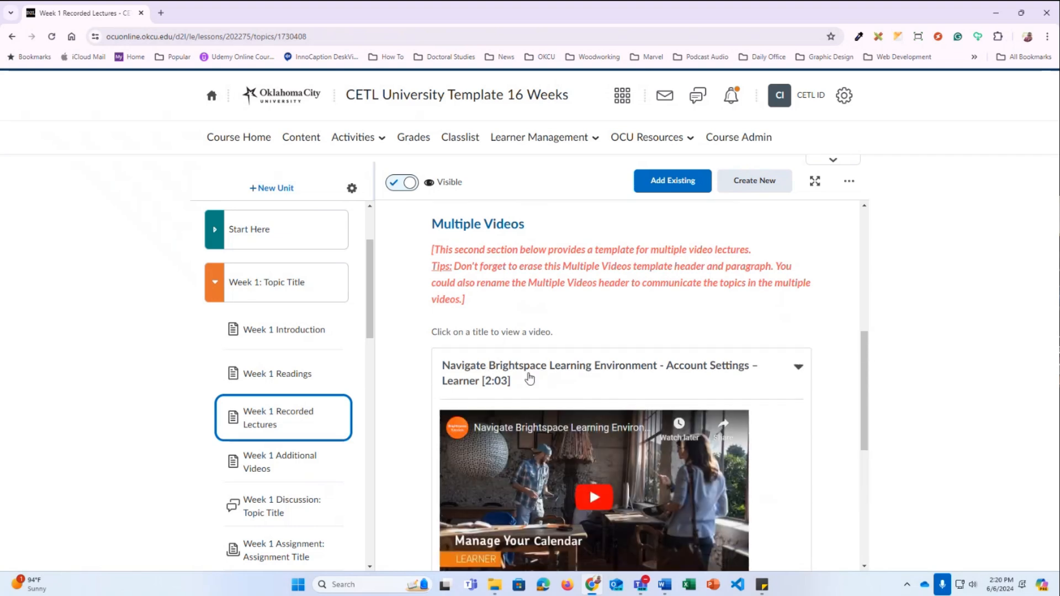
{"action": "left_click", "coordinate": [530, 378]}
{"action": "left_click", "coordinate": [543, 426]}
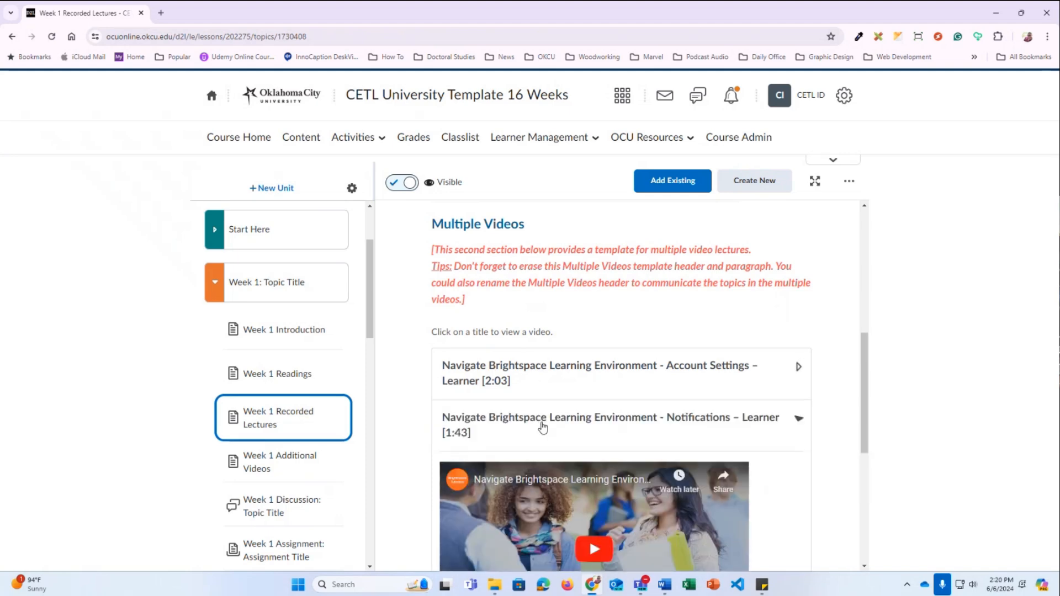
{"action": "scroll", "coordinate": [540, 419], "scroll_direction": "down", "scroll_amount": 2}
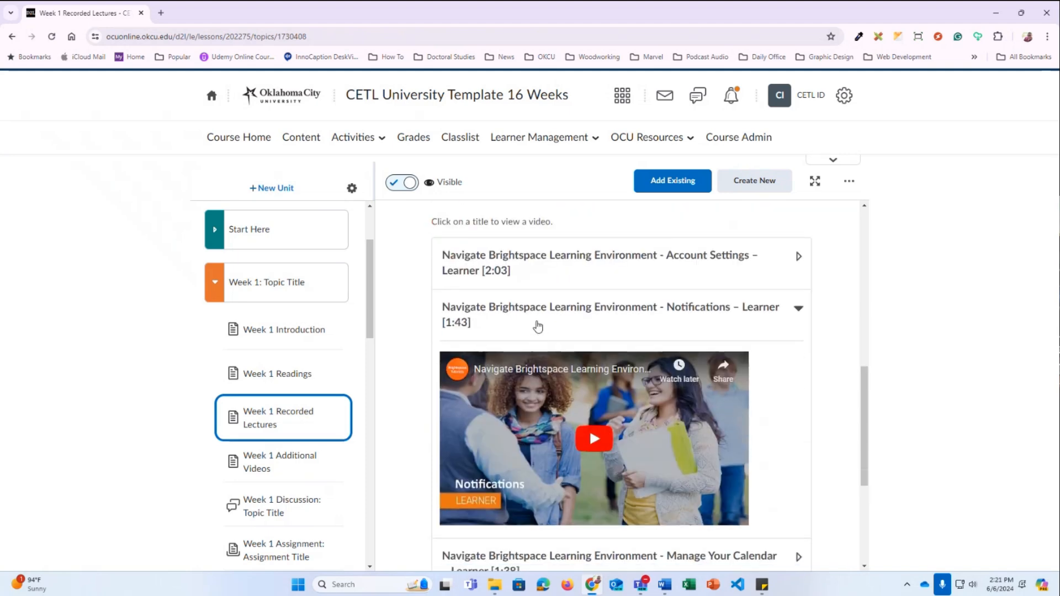
{"action": "left_click", "coordinate": [539, 327]}
{"action": "left_click", "coordinate": [540, 359]}
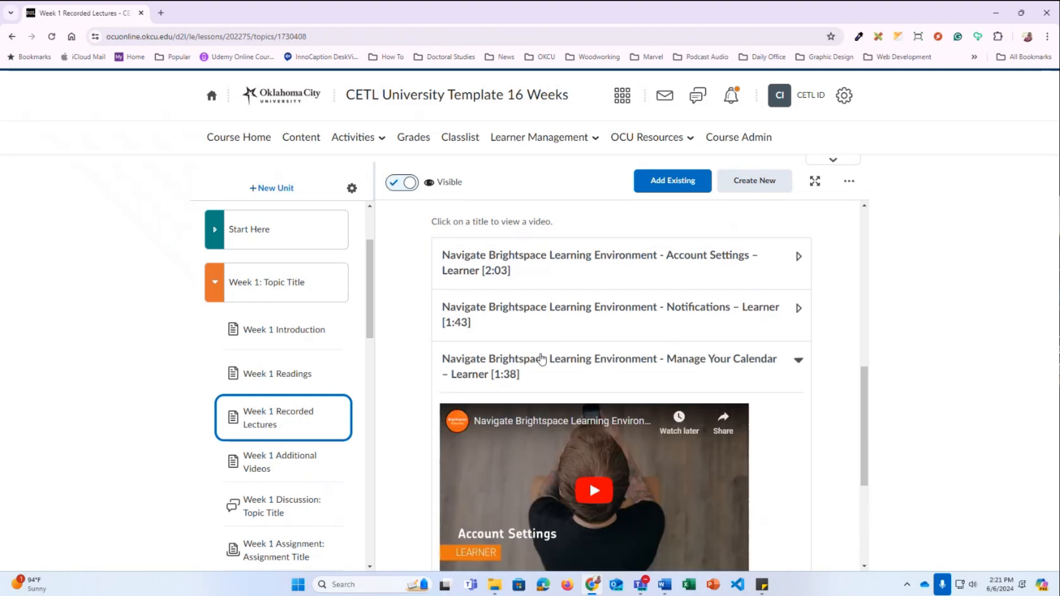
{"action": "scroll", "coordinate": [542, 358], "scroll_direction": "down", "scroll_amount": 1}
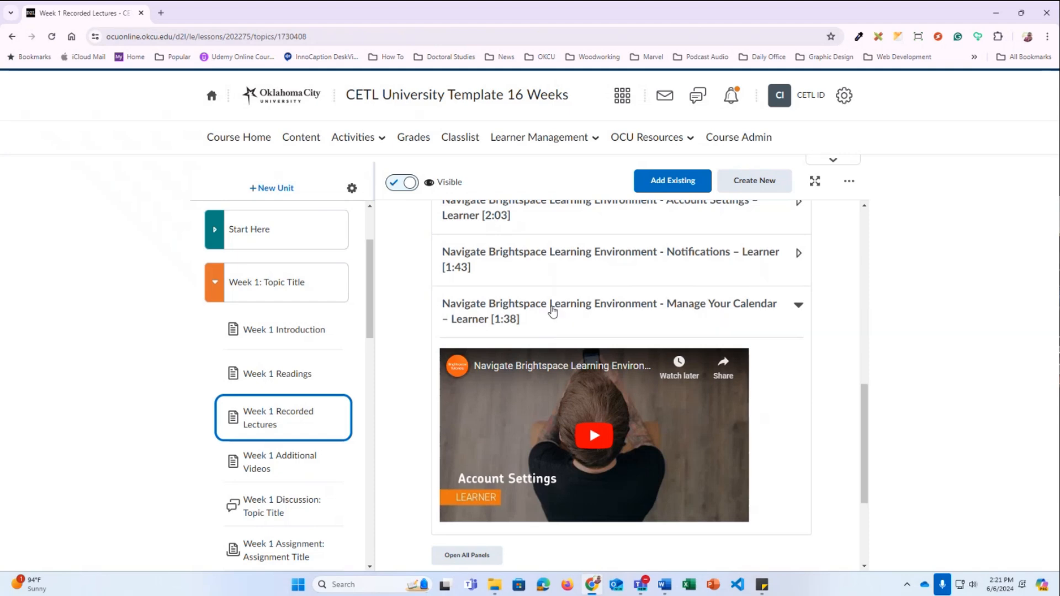
{"action": "left_click", "coordinate": [552, 310]}
Return to the top of the page and bring up its more-actions menu
{"action": "scroll", "coordinate": [566, 319], "scroll_direction": "up", "scroll_amount": 1}
{"action": "scroll", "coordinate": [567, 317], "scroll_direction": "up", "scroll_amount": 6}
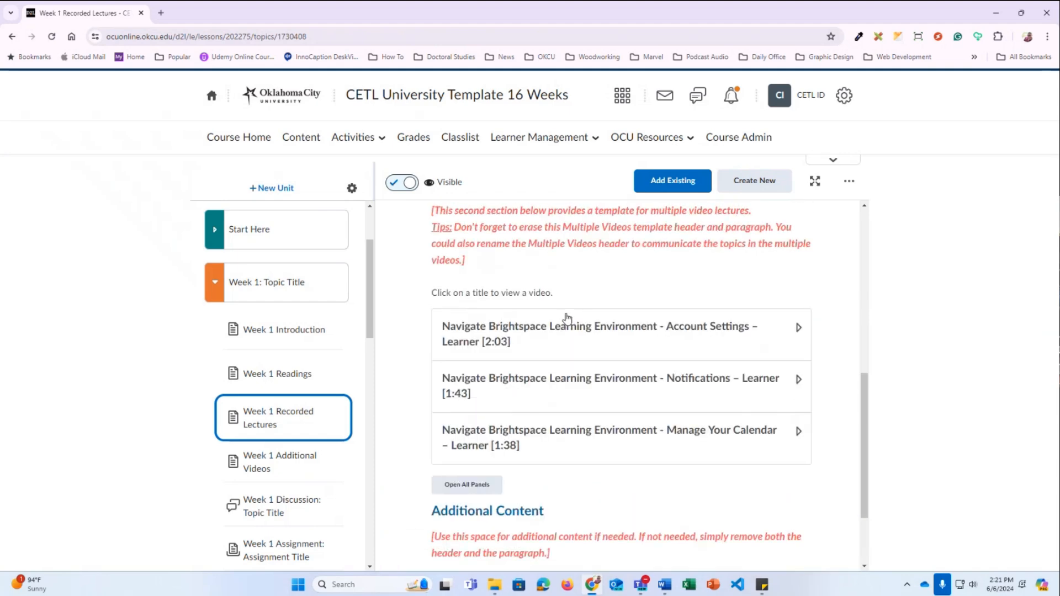
{"action": "scroll", "coordinate": [700, 385], "scroll_direction": "up", "scroll_amount": 3}
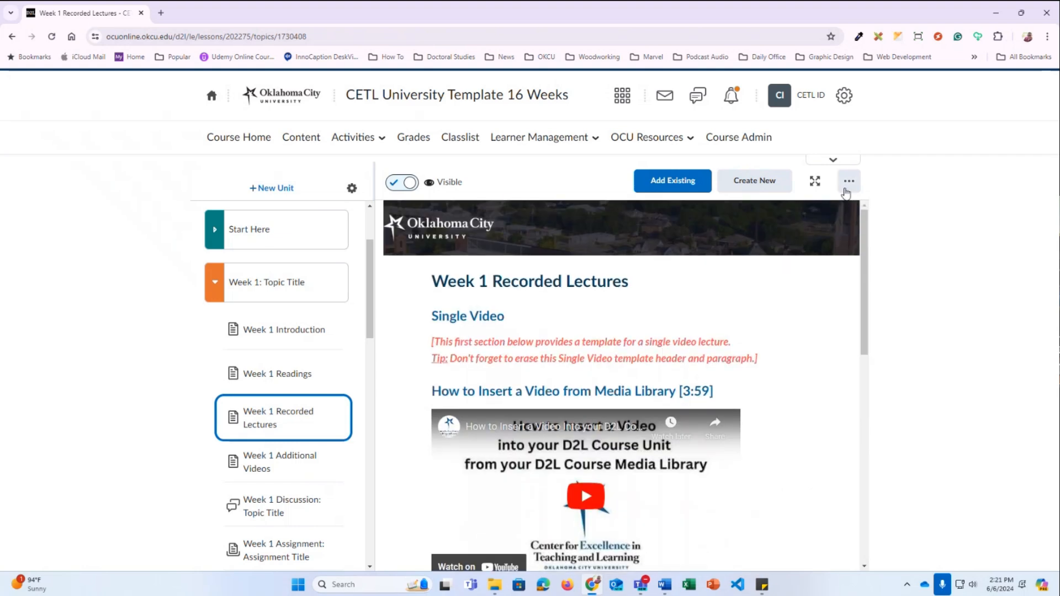
{"action": "left_click", "coordinate": [848, 181]}
Open the page for editing and delete the Single Video heading and its instructions
{"action": "left_click", "coordinate": [770, 211]}
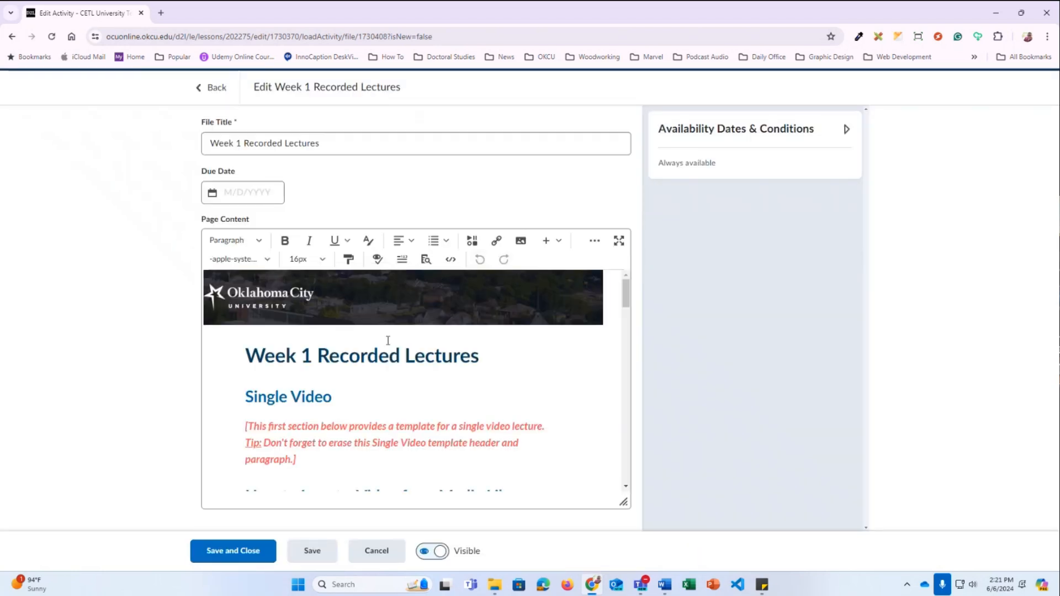
{"action": "scroll", "coordinate": [448, 367], "scroll_direction": "down", "scroll_amount": 2}
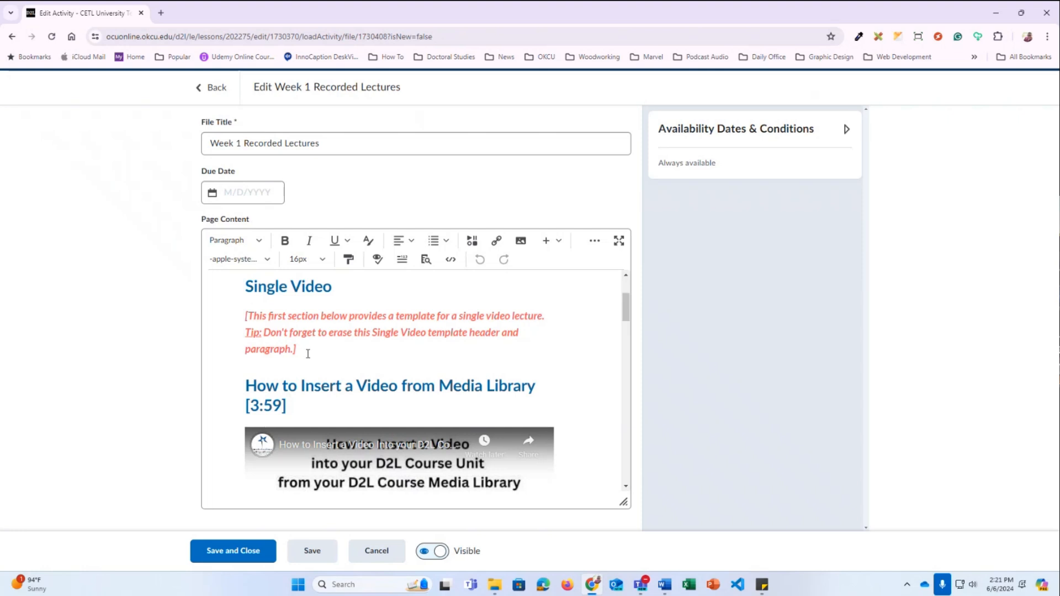
{"action": "left_click_drag", "start_coordinate": [306, 355], "coordinate": [243, 298]}
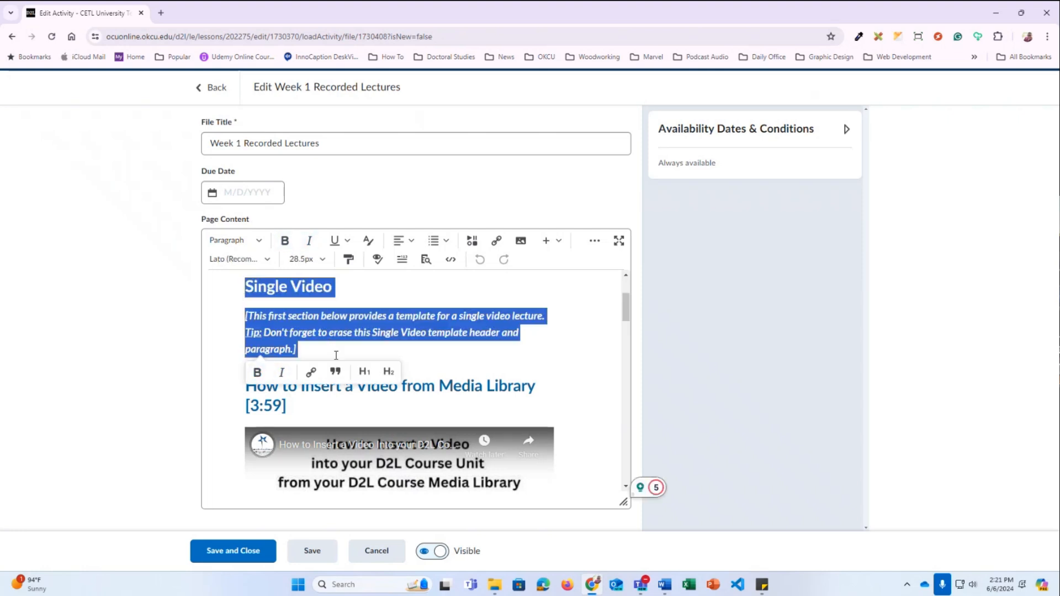
{"action": "scroll", "coordinate": [353, 353], "scroll_direction": "up", "scroll_amount": 1}
{"action": "key", "text": "BackSpace"}
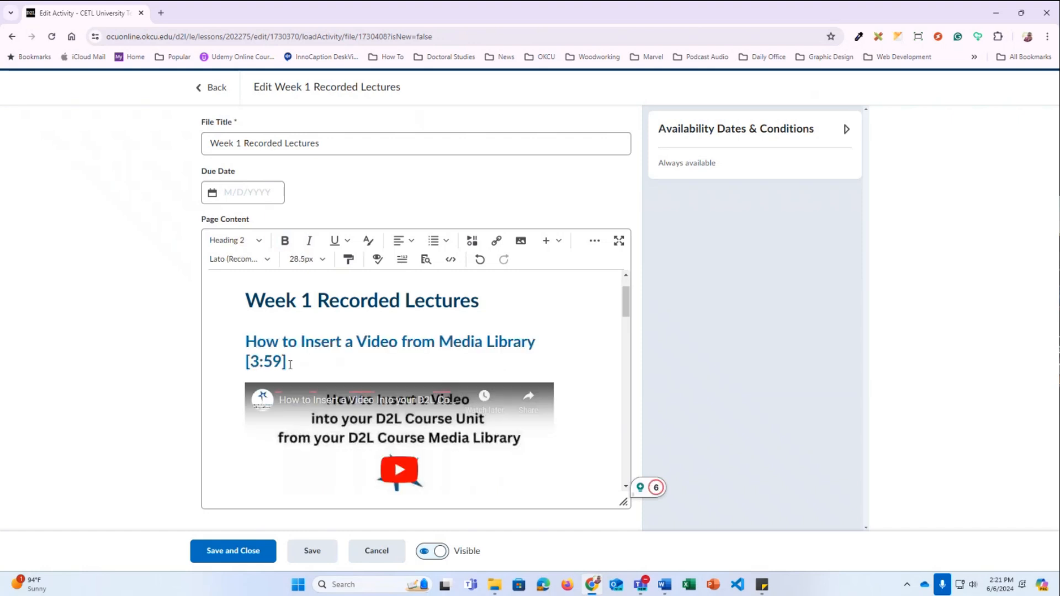
Change the video length in the heading from [3:59] to [5:00]
{"action": "left_click_drag", "start_coordinate": [246, 343], "coordinate": [534, 341]}
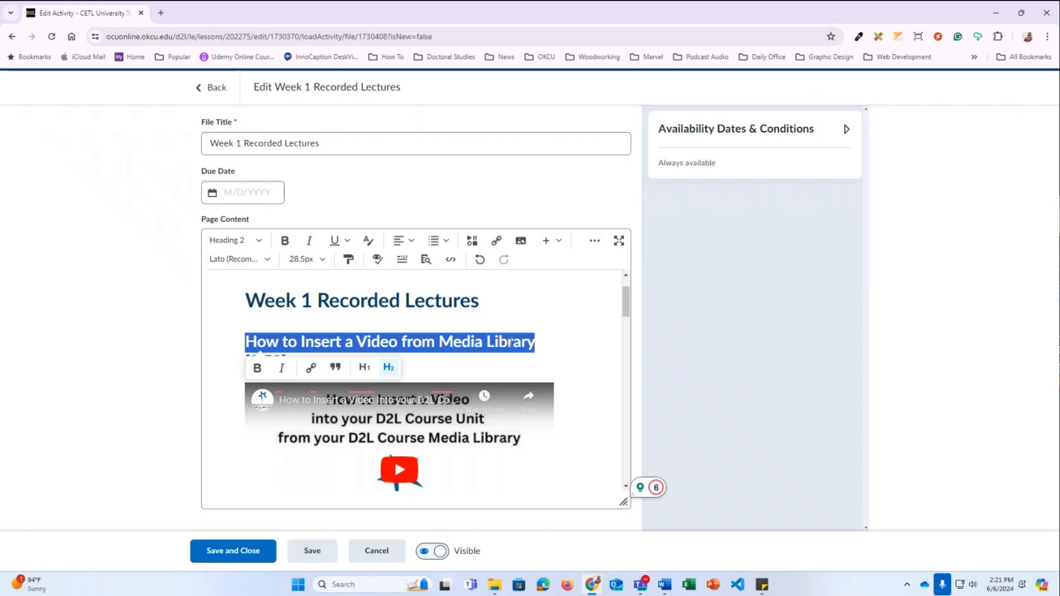
{"action": "left_click", "coordinate": [434, 359]}
{"action": "left_click_drag", "start_coordinate": [281, 358], "coordinate": [264, 360]}
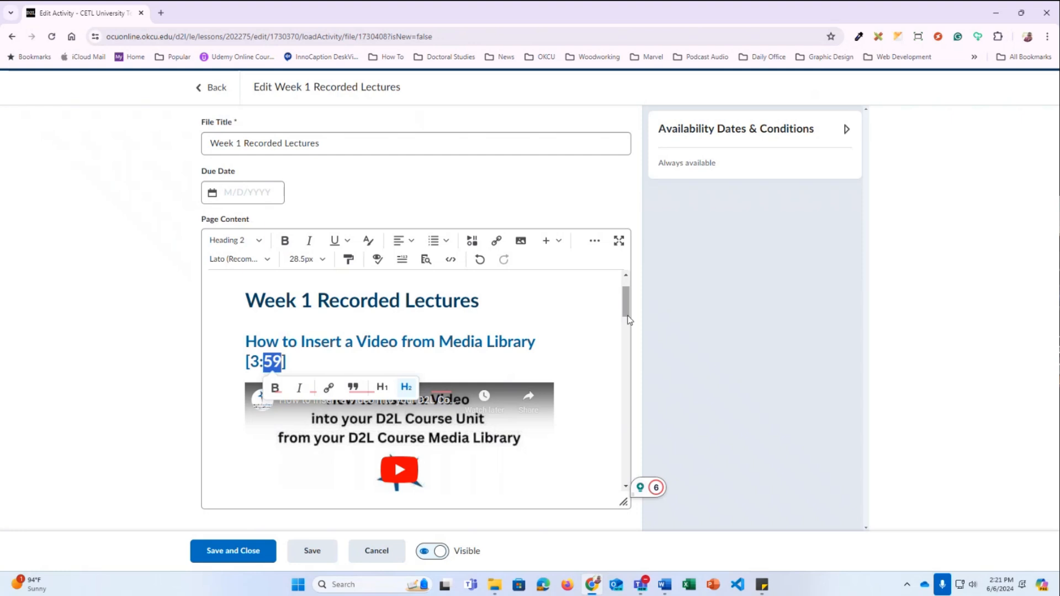
{"action": "scroll", "coordinate": [627, 315], "scroll_direction": "down", "scroll_amount": 2}
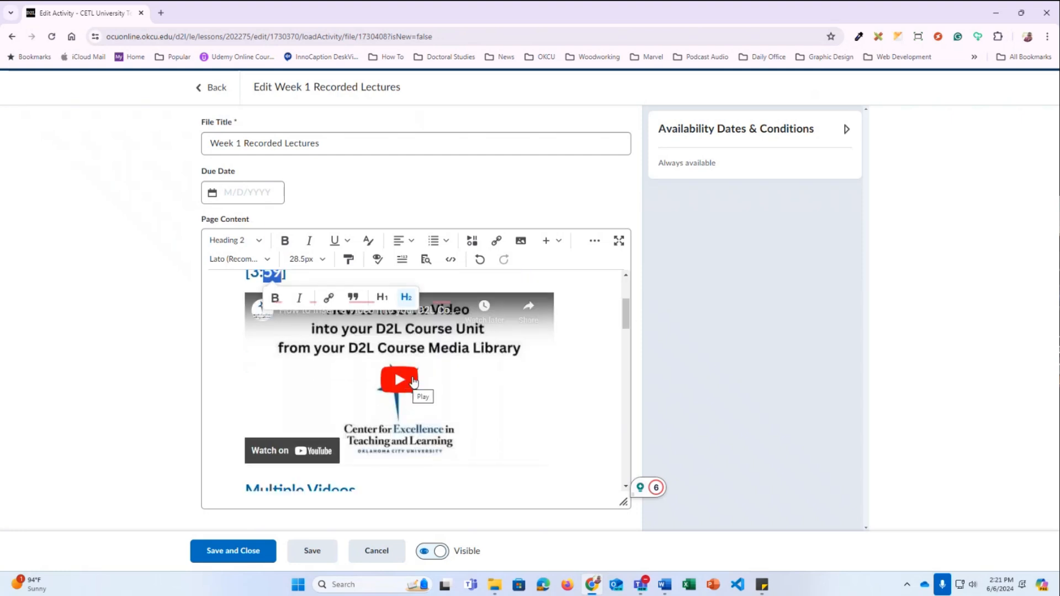
{"action": "scroll", "coordinate": [350, 333], "scroll_direction": "up", "scroll_amount": 1}
{"action": "left_click", "coordinate": [283, 324]}
{"action": "left_click_drag", "start_coordinate": [282, 326], "coordinate": [251, 327]}
{"action": "left_click", "coordinate": [259, 328]}
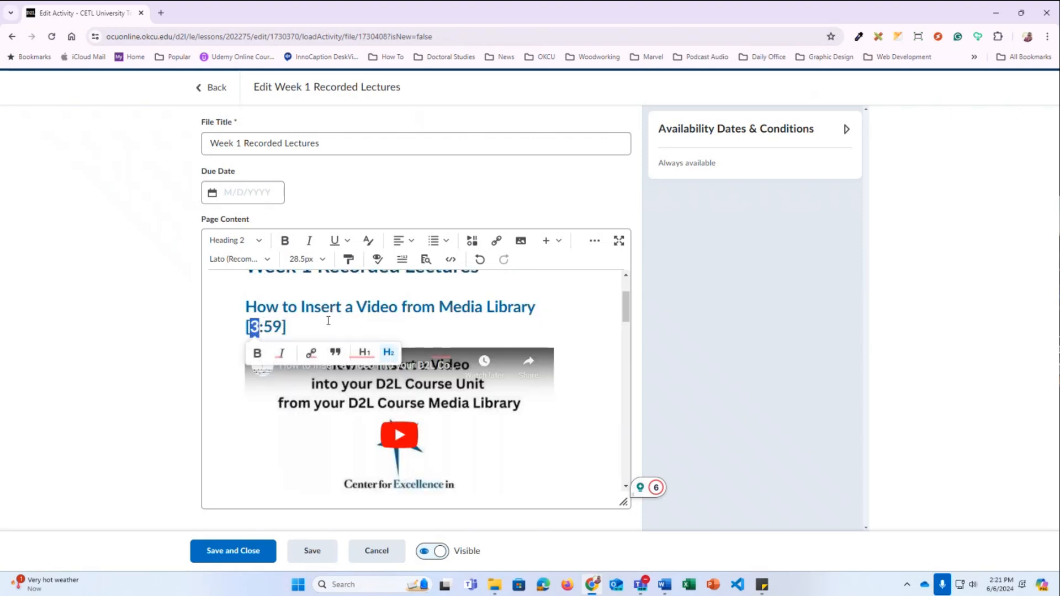
{"action": "type", "text": "5"}
{"action": "left_click_drag", "start_coordinate": [284, 327], "coordinate": [264, 327]}
{"action": "type", "text": "00"}
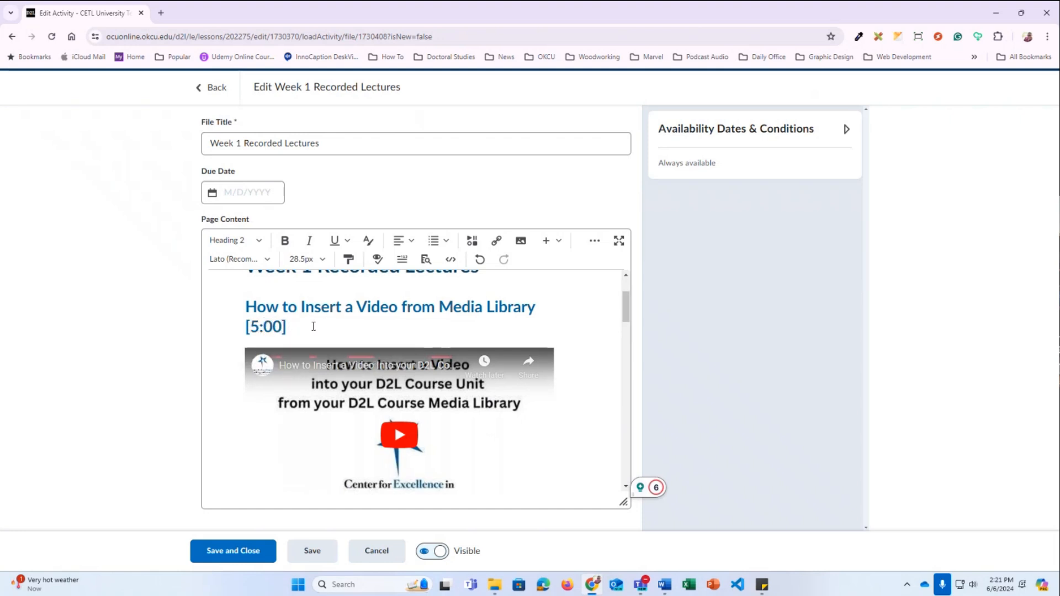
{"action": "scroll", "coordinate": [441, 353], "scroll_direction": "down", "scroll_amount": 1}
{"action": "mouse_move", "coordinate": [527, 351]}
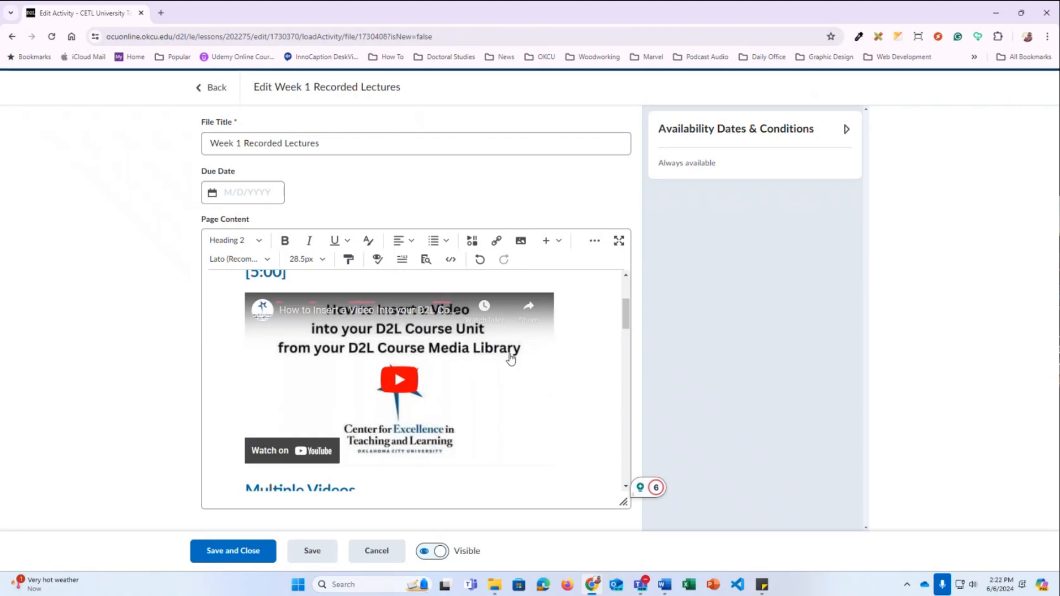
Delete the embedded How to Insert a Video YouTube player, restoring it once, then removing it again
{"action": "left_click", "coordinate": [566, 352]}
{"action": "key", "text": "BackSpace"}
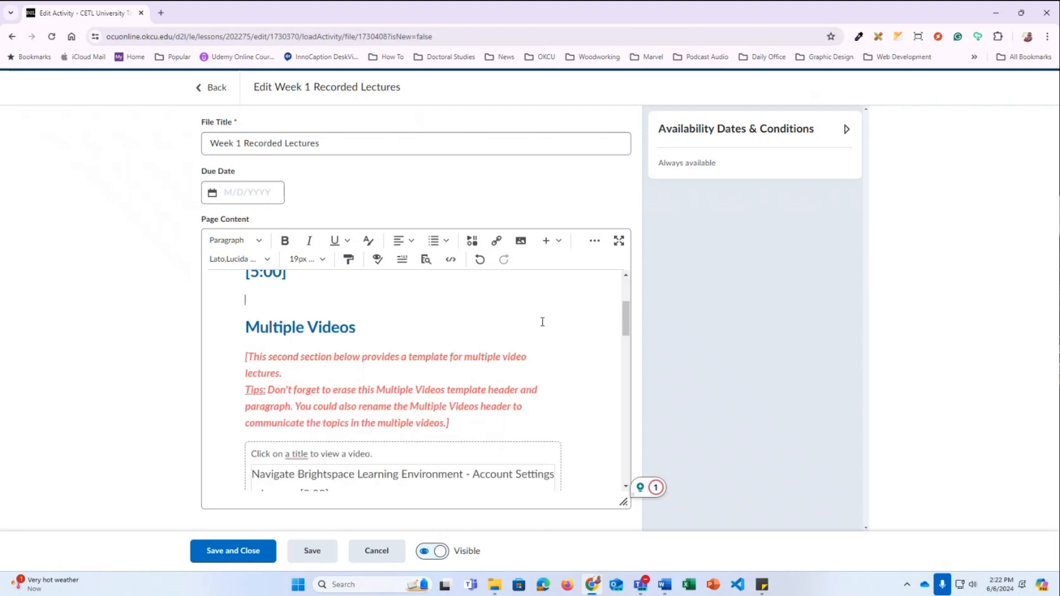
{"action": "key", "text": "ctrl+z"}
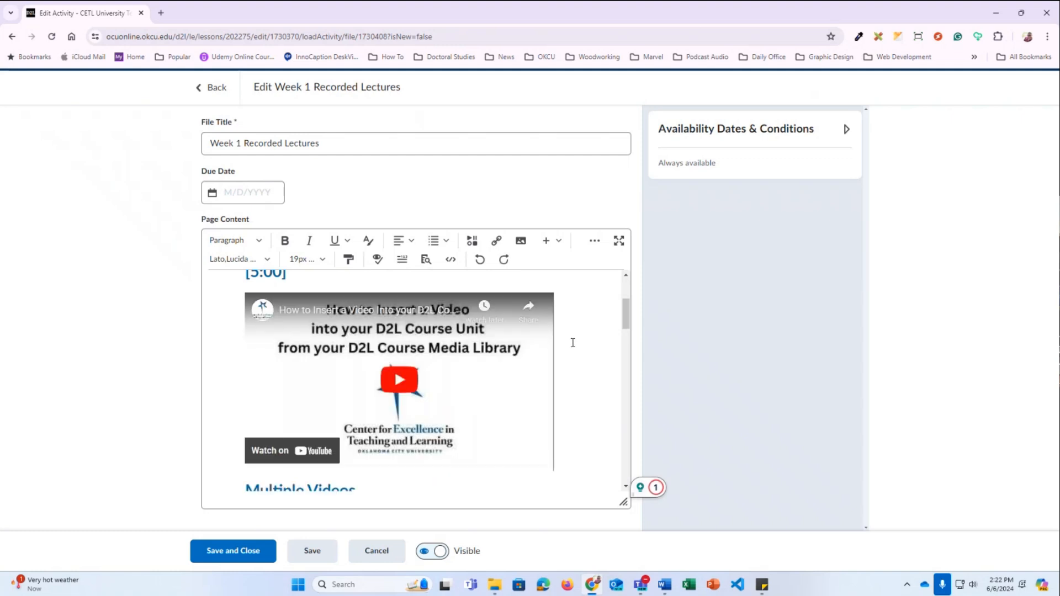
{"action": "left_click", "coordinate": [260, 294]}
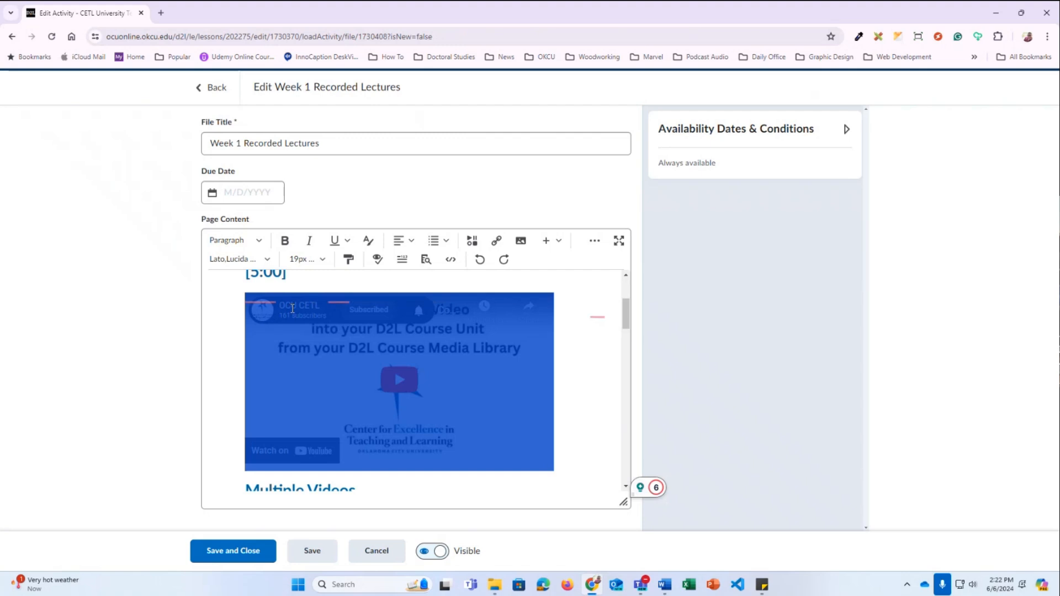
{"action": "key", "text": "Delete"}
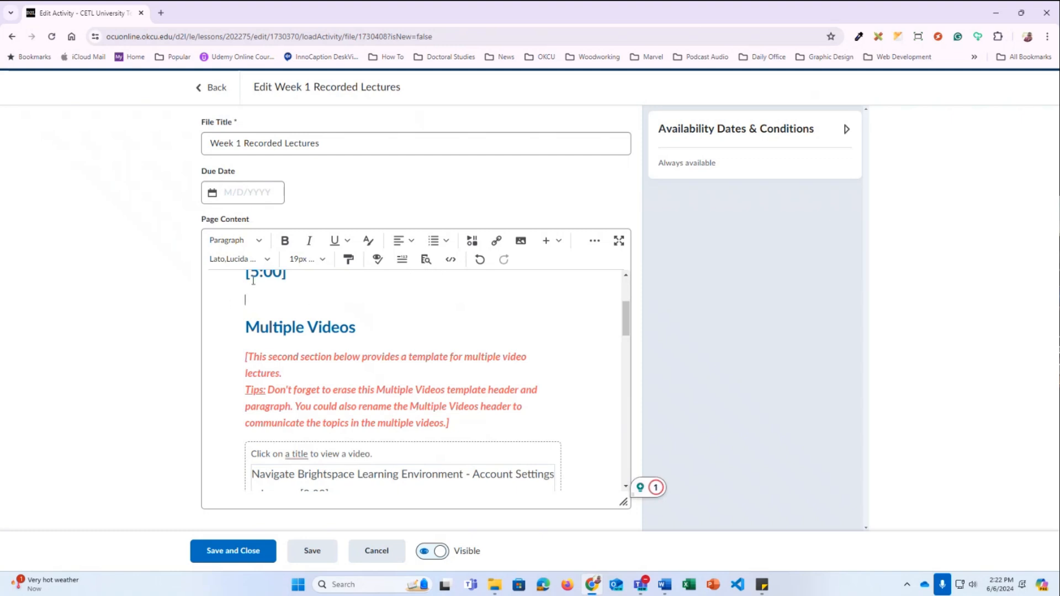
Search the Media Library for 'Demo 2' and choose the Demo Lecture meeting recording video
{"action": "left_click", "coordinate": [471, 245]}
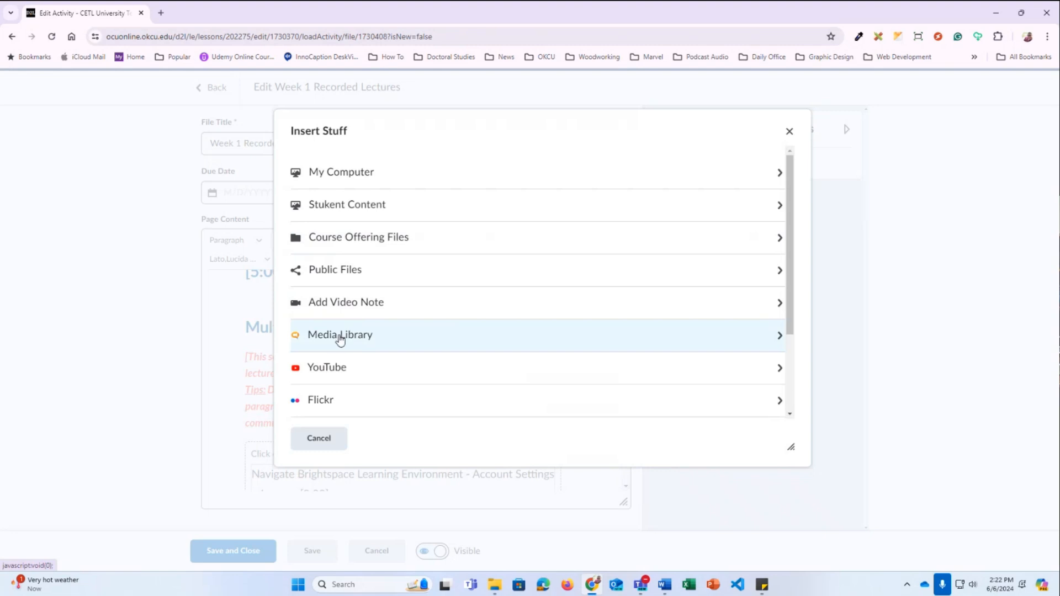
{"action": "left_click", "coordinate": [342, 337]}
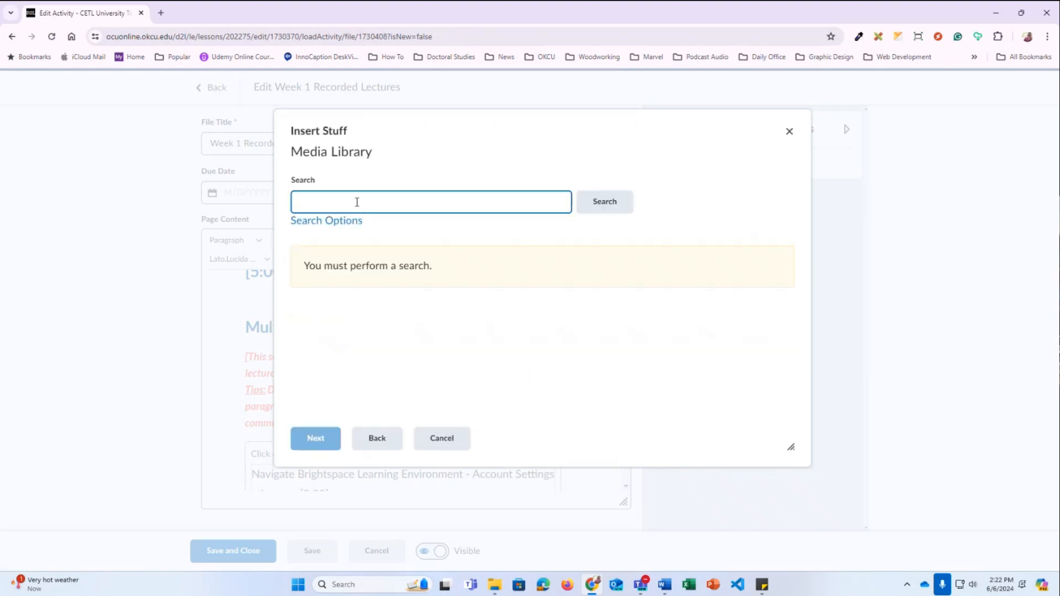
{"action": "type", "text": "Demo 2"}
{"action": "key", "text": "Return"}
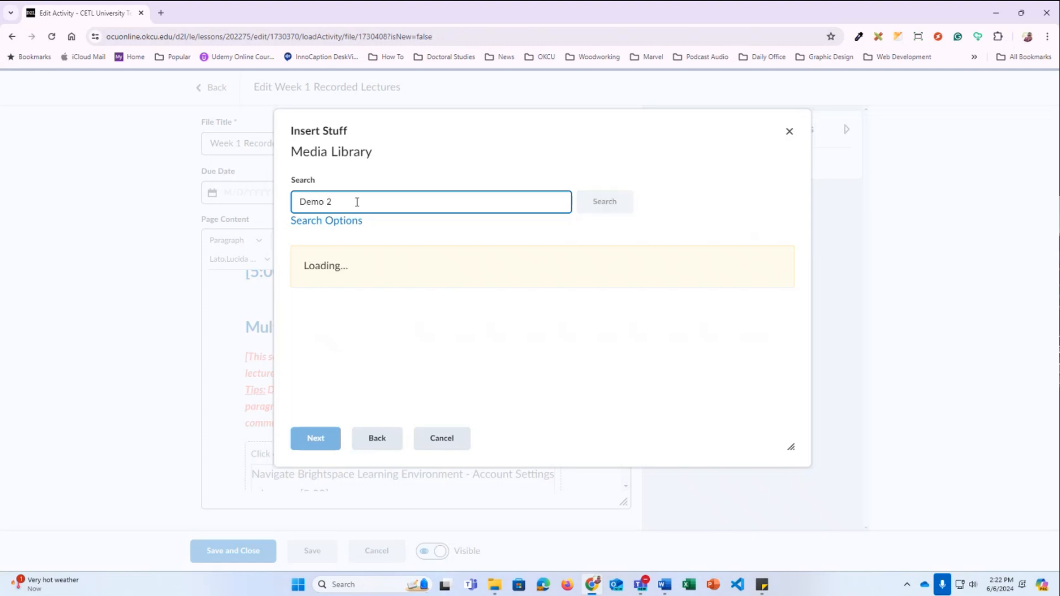
{"action": "scroll", "coordinate": [408, 265], "scroll_direction": "down", "scroll_amount": 4}
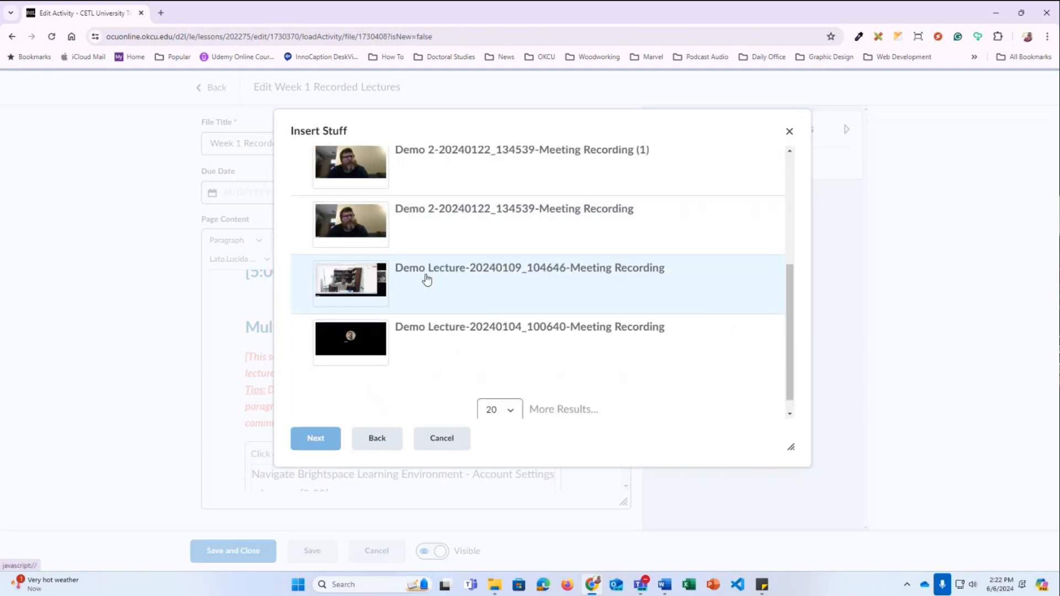
{"action": "left_click", "coordinate": [422, 297]}
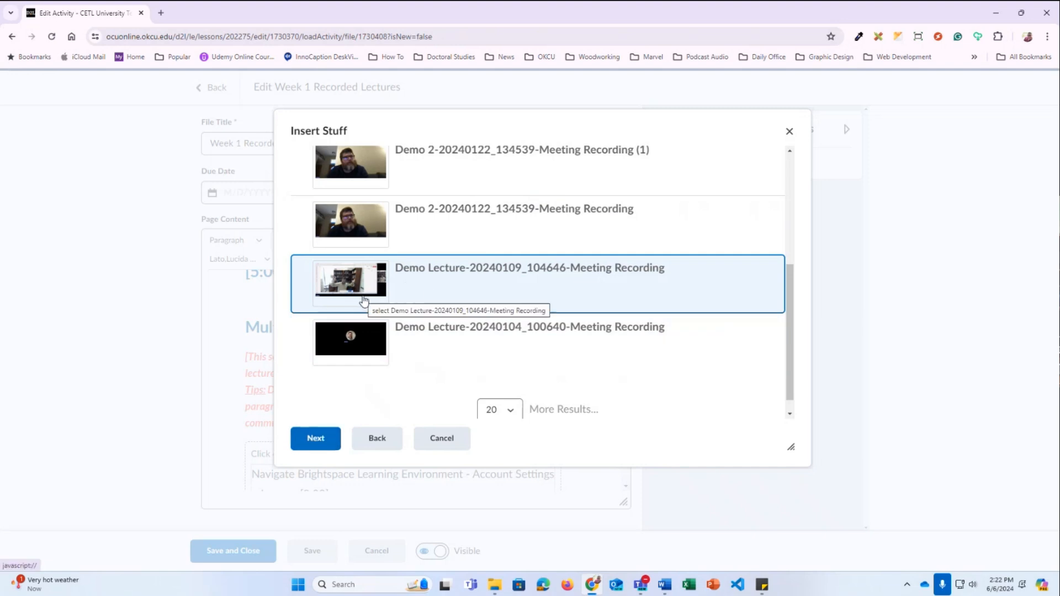
{"action": "left_click", "coordinate": [327, 441]}
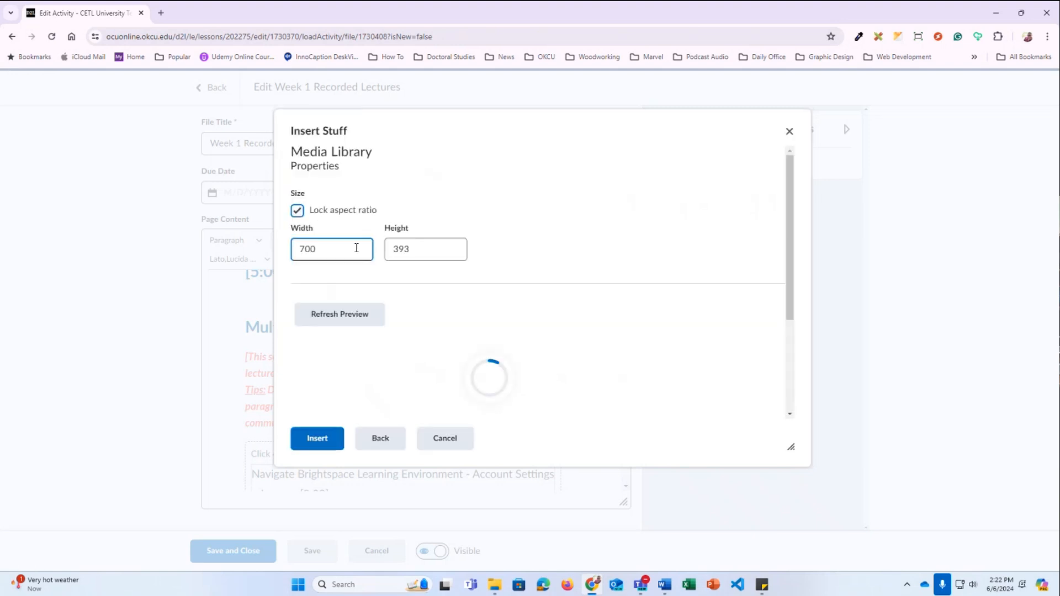
Resize the video to 500 by 280 and insert it under the heading
{"action": "scroll", "coordinate": [541, 313], "scroll_direction": "down", "scroll_amount": 2}
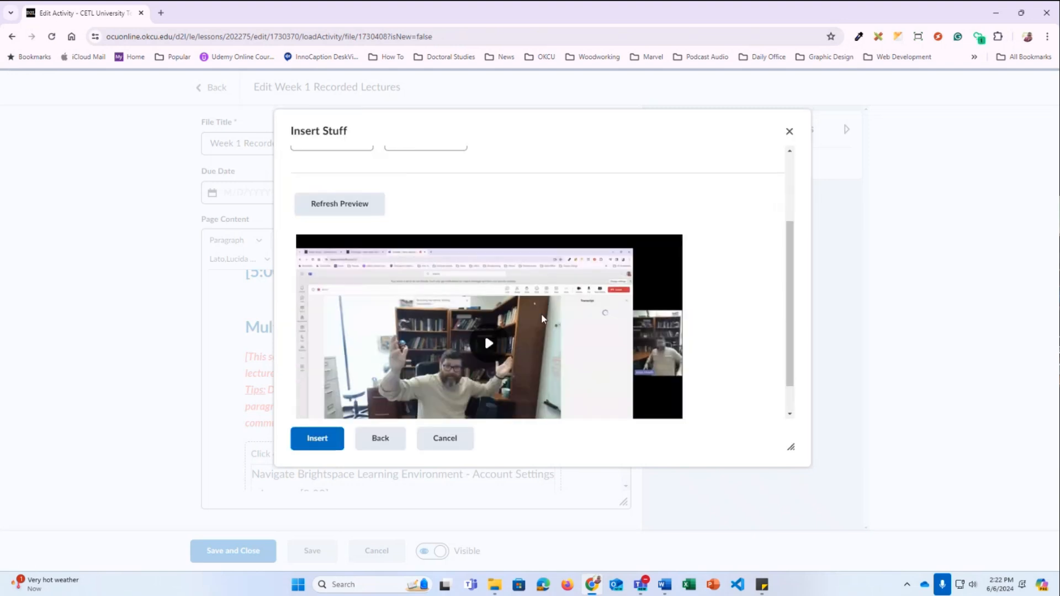
{"action": "scroll", "coordinate": [309, 219], "scroll_direction": "up", "scroll_amount": 1}
{"action": "double_click", "coordinate": [307, 193]}
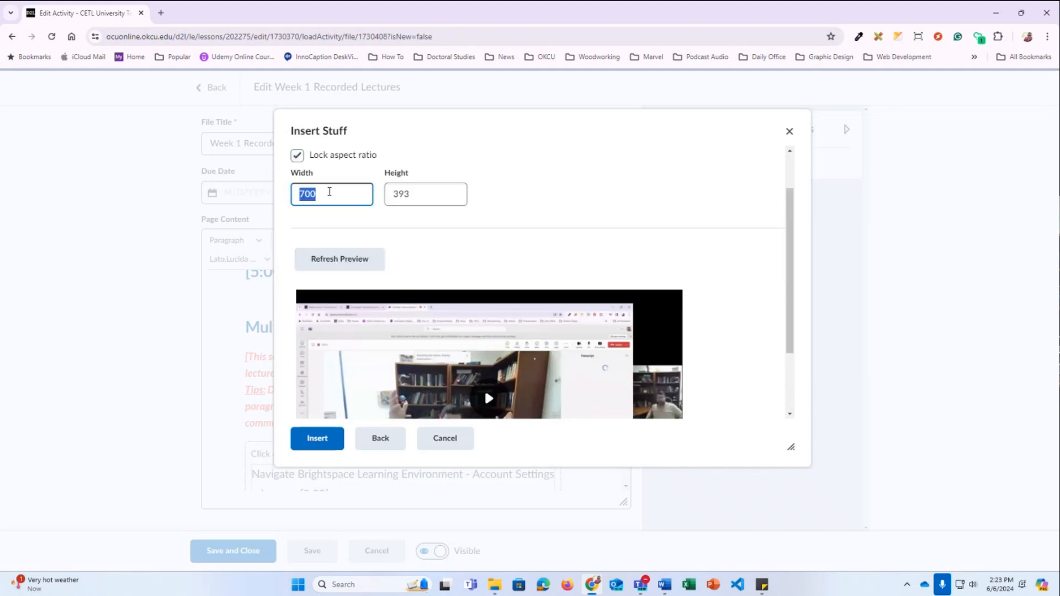
{"action": "left_click", "coordinate": [318, 194]}
{"action": "left_click_drag", "start_coordinate": [324, 194], "coordinate": [270, 194]}
{"action": "type", "text": "500"}
{"action": "left_click", "coordinate": [543, 189]}
{"action": "left_click", "coordinate": [388, 193]}
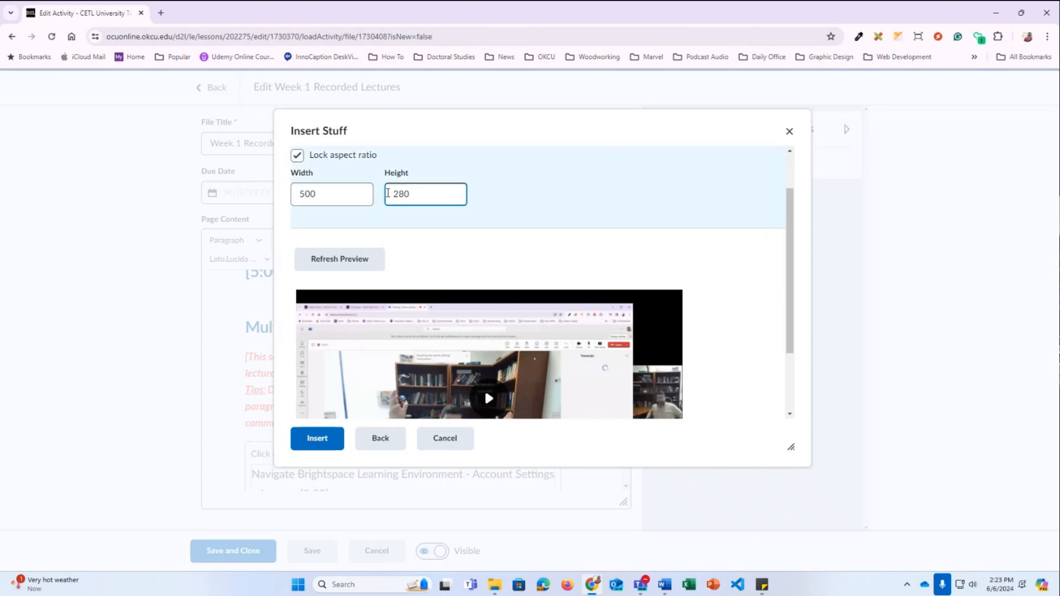
{"action": "left_click_drag", "start_coordinate": [411, 194], "coordinate": [386, 193]}
{"action": "scroll", "coordinate": [373, 349], "scroll_direction": "down", "scroll_amount": 2}
{"action": "left_click", "coordinate": [330, 445]}
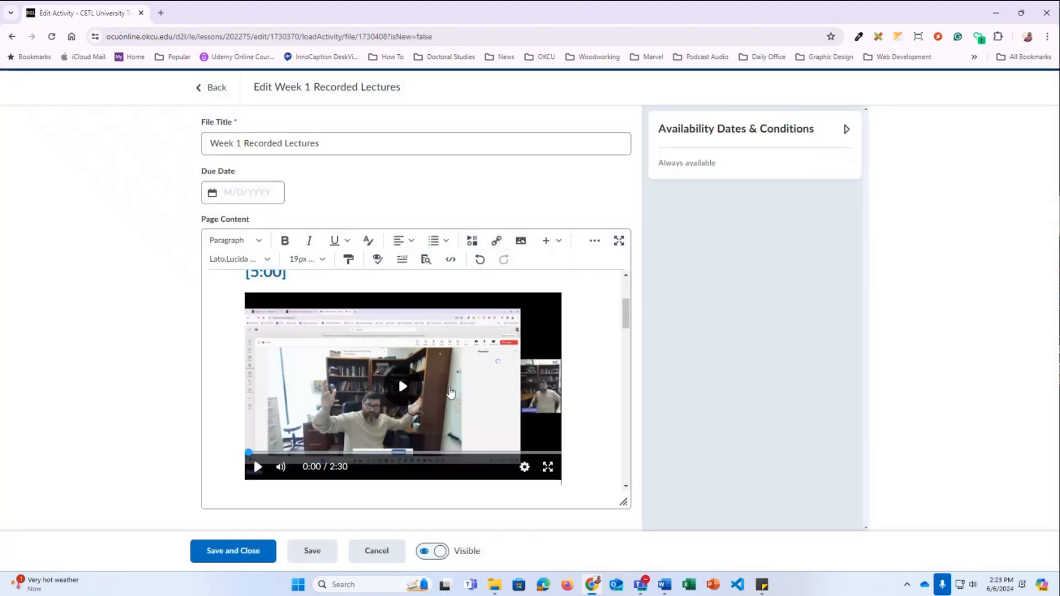
{"action": "scroll", "coordinate": [450, 392], "scroll_direction": "down", "scroll_amount": 3}
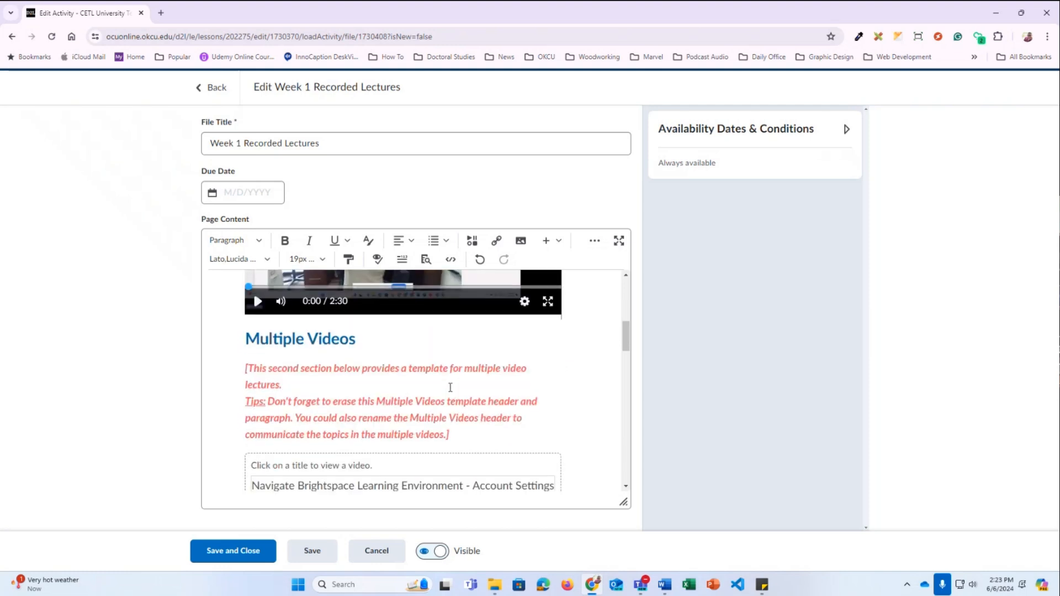
Undo the video insert and heading edit so the heading reads [3:59] again
{"action": "scroll", "coordinate": [450, 388], "scroll_direction": "up", "scroll_amount": 2}
{"action": "key", "text": "ctrl+z"}
{"action": "key", "text": "ctrl+z"}
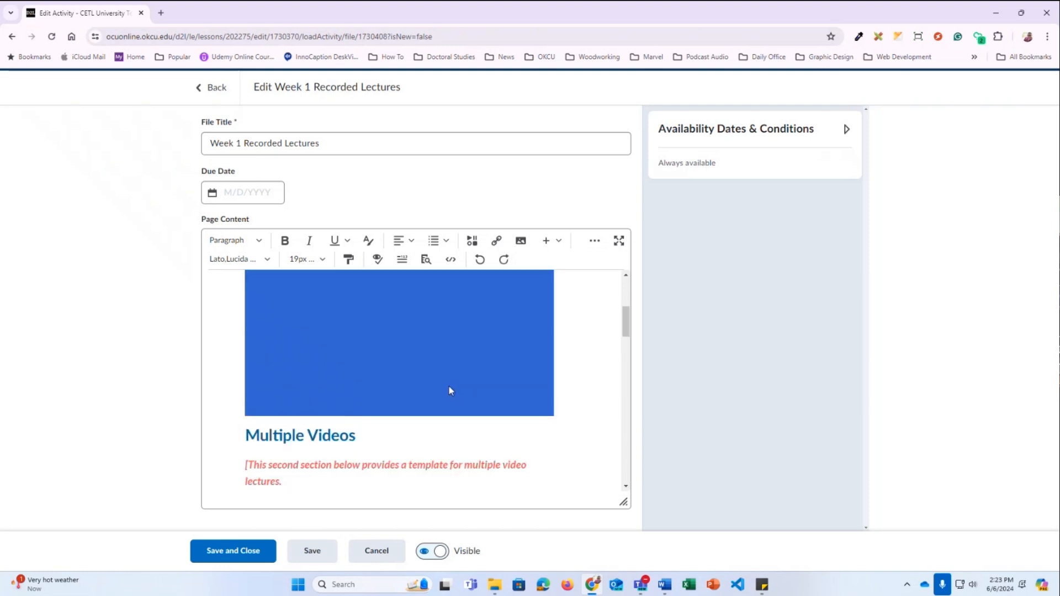
{"action": "scroll", "coordinate": [446, 383], "scroll_direction": "up", "scroll_amount": 4}
{"action": "key", "text": "ctrl+z"}
{"action": "key", "text": "ctrl+z"}
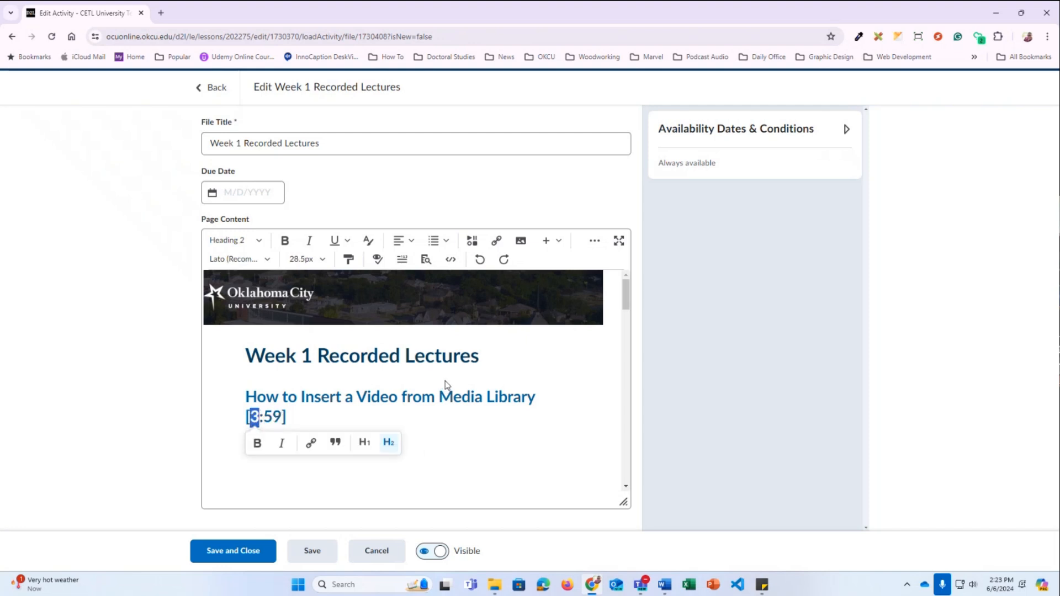
{"action": "key", "text": "ctrl+z"}
{"action": "left_click", "coordinate": [431, 401]}
Scroll down to the Multiple Videos block and select its accordion
{"action": "scroll", "coordinate": [435, 389], "scroll_direction": "down", "scroll_amount": 10}
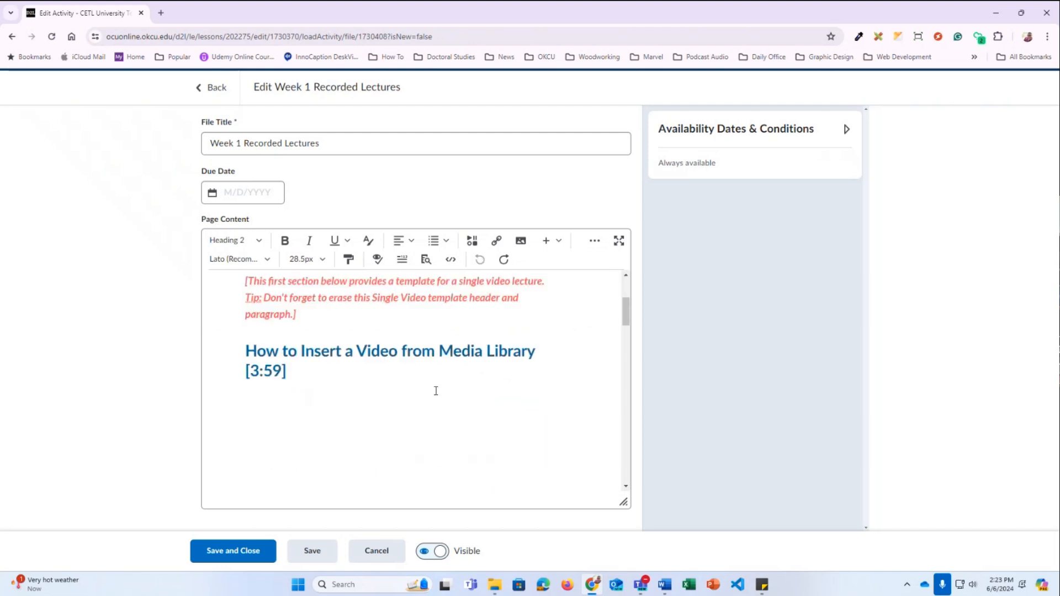
{"action": "scroll", "coordinate": [438, 385], "scroll_direction": "up", "scroll_amount": 1}
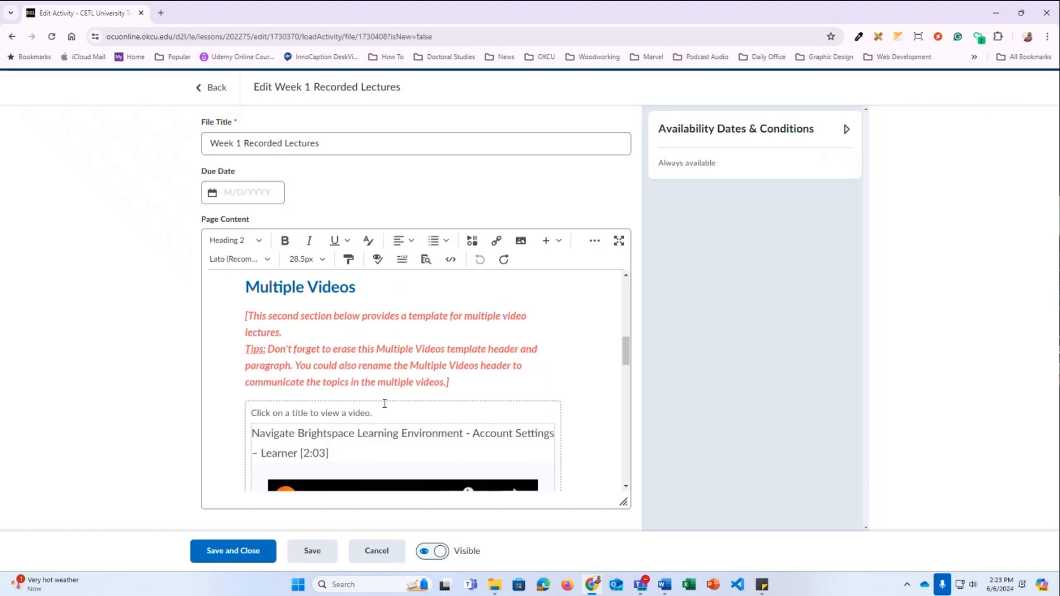
{"action": "scroll", "coordinate": [376, 406], "scroll_direction": "down", "scroll_amount": 2}
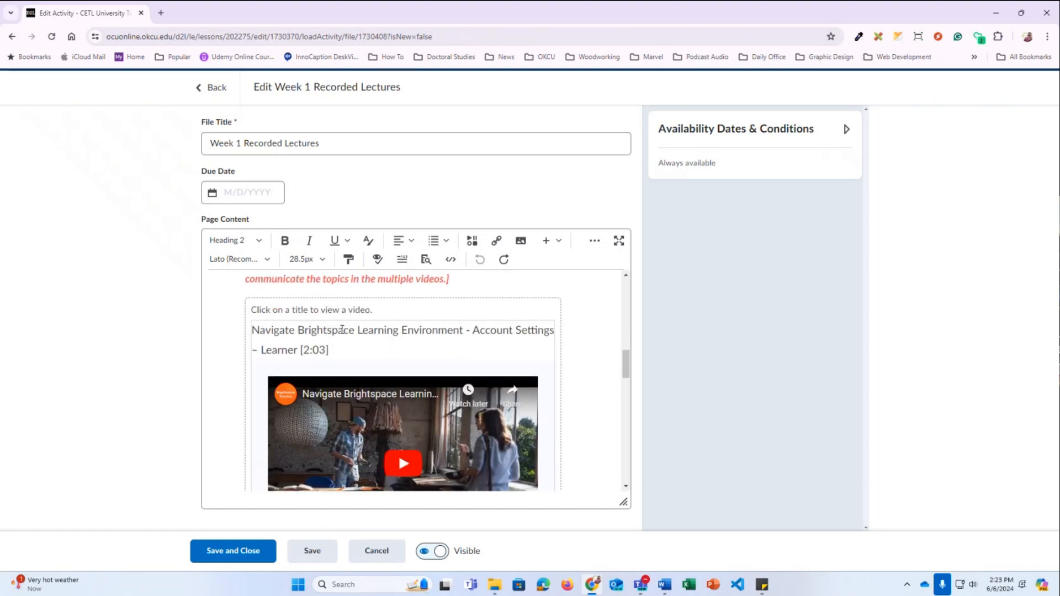
{"action": "scroll", "coordinate": [254, 331], "scroll_direction": "down", "scroll_amount": 4}
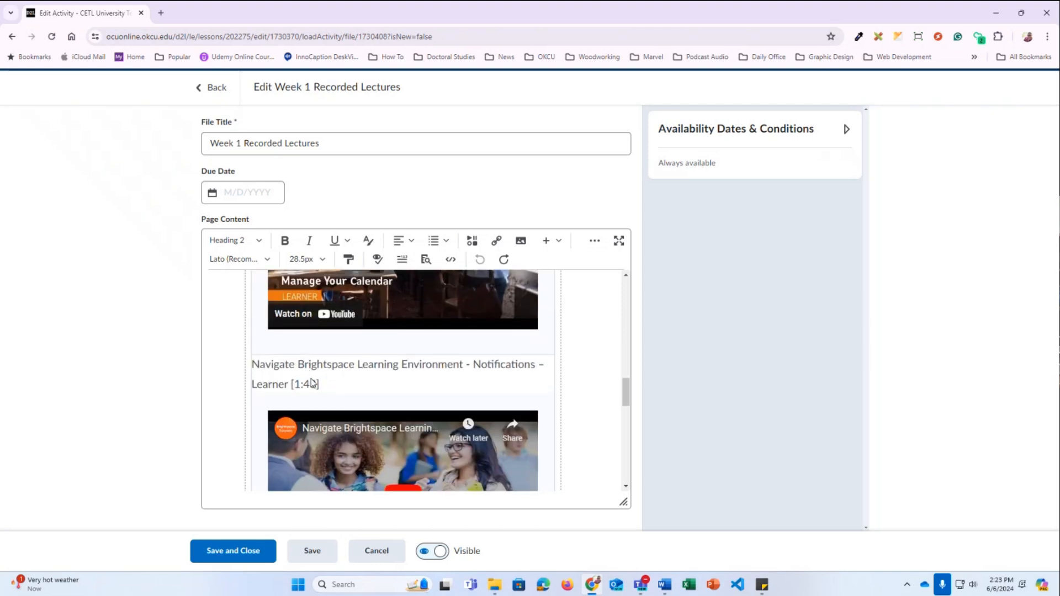
{"action": "scroll", "coordinate": [310, 384], "scroll_direction": "up", "scroll_amount": 4}
{"action": "scroll", "coordinate": [369, 391], "scroll_direction": "down", "scroll_amount": 3}
{"action": "scroll", "coordinate": [369, 392], "scroll_direction": "down", "scroll_amount": 5}
{"action": "scroll", "coordinate": [367, 390], "scroll_direction": "down", "scroll_amount": 3}
{"action": "scroll", "coordinate": [366, 384], "scroll_direction": "up", "scroll_amount": 6}
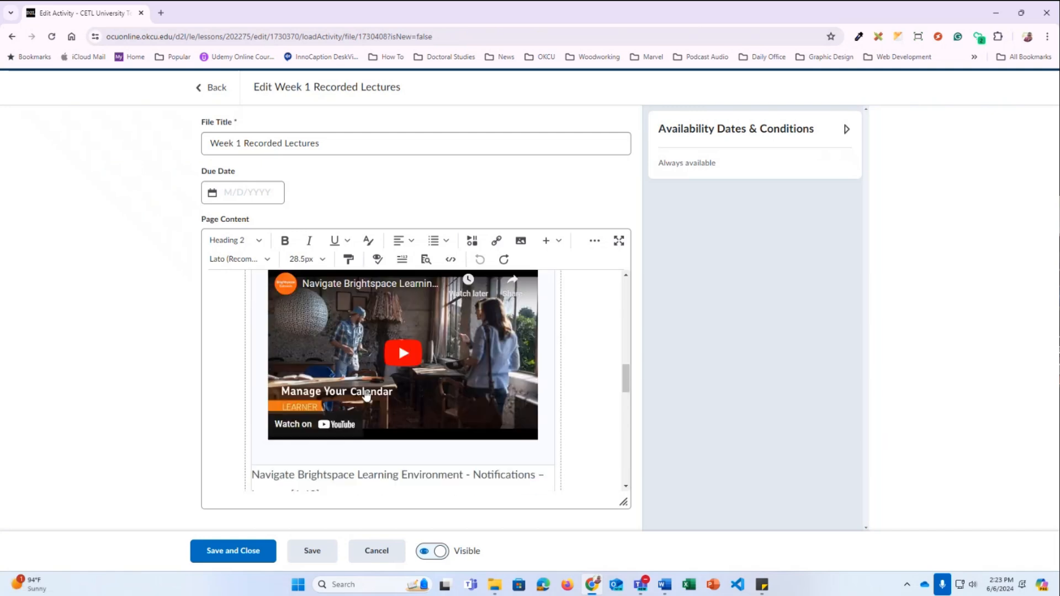
{"action": "scroll", "coordinate": [368, 393], "scroll_direction": "up", "scroll_amount": 2}
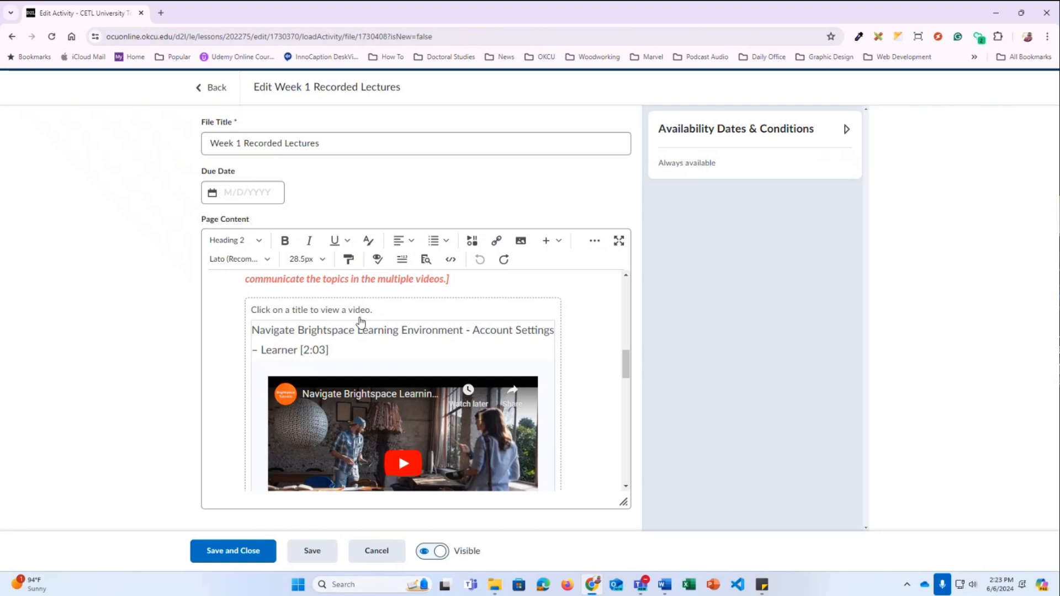
{"action": "left_click", "coordinate": [296, 316]}
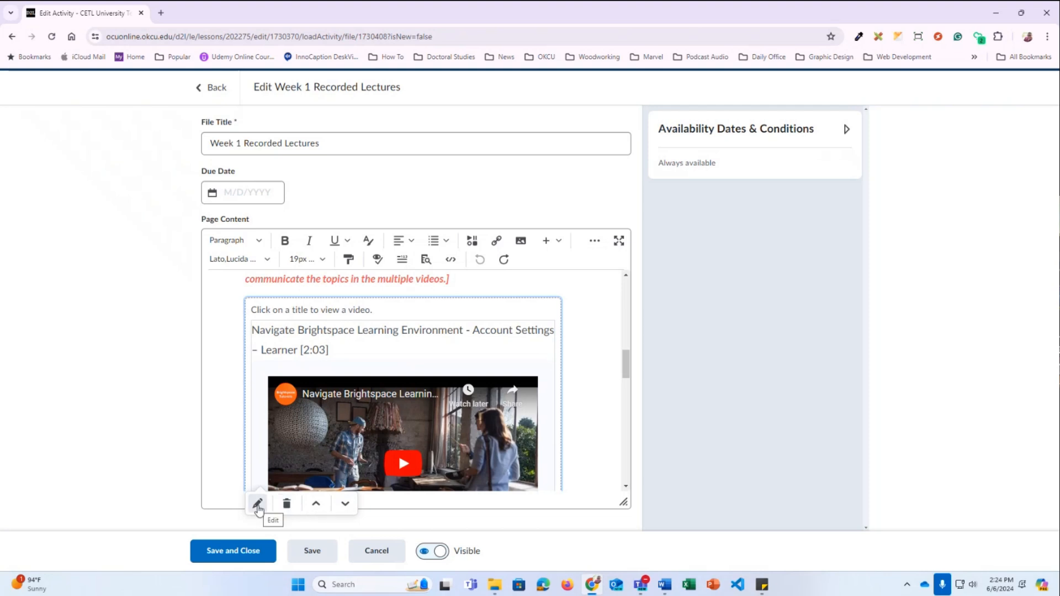
Edit the accordion, review its instructions and Accordion 1 title, and enlarge Accordion 1's content area
{"action": "left_click", "coordinate": [258, 507]}
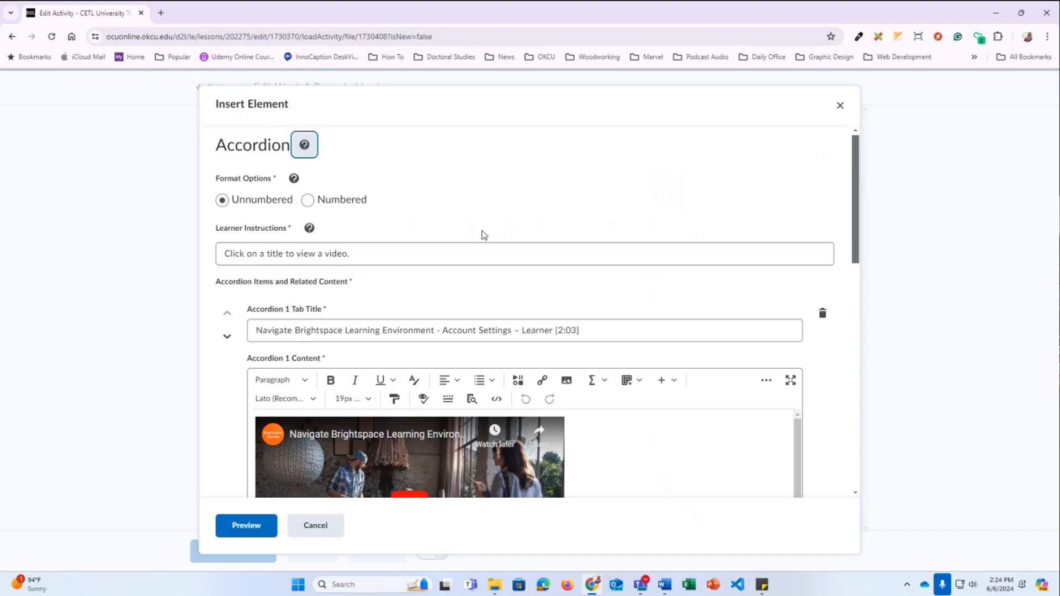
{"action": "scroll", "coordinate": [496, 234], "scroll_direction": "down", "scroll_amount": 1}
{"action": "left_click_drag", "start_coordinate": [379, 200], "coordinate": [218, 198]}
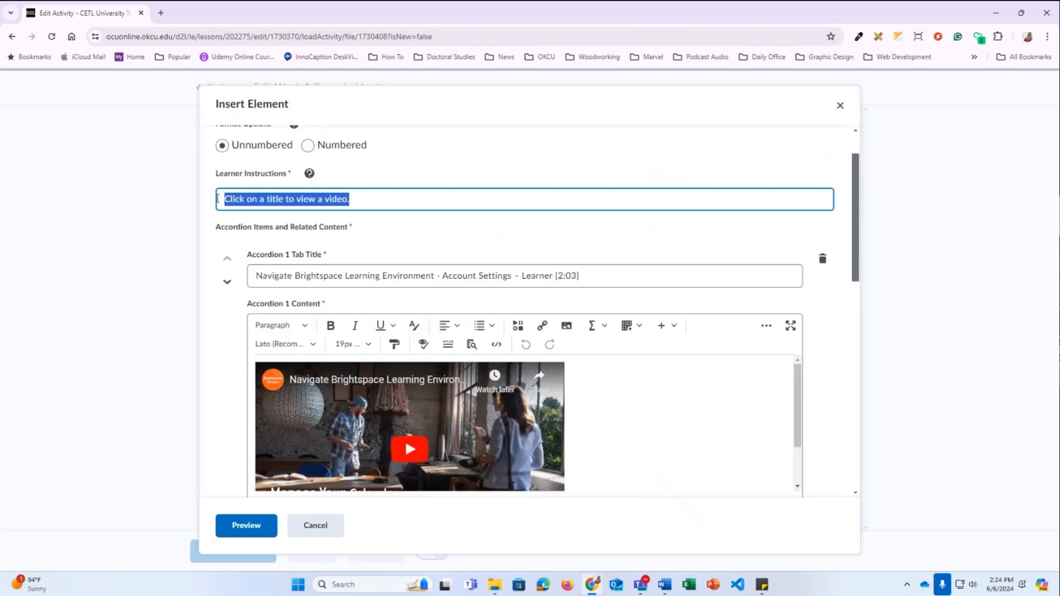
{"action": "left_click", "coordinate": [587, 276]}
{"action": "left_click_drag", "start_coordinate": [598, 275], "coordinate": [254, 275]}
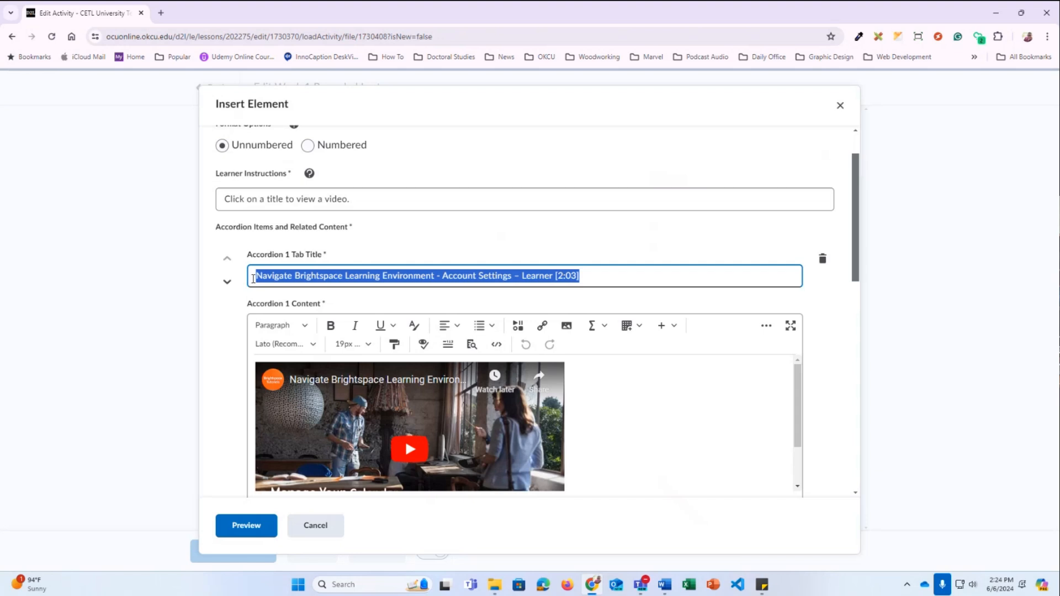
{"action": "scroll", "coordinate": [441, 331], "scroll_direction": "down", "scroll_amount": 1}
{"action": "left_click", "coordinate": [616, 366]}
{"action": "left_click_drag", "start_coordinate": [795, 447], "coordinate": [805, 504]}
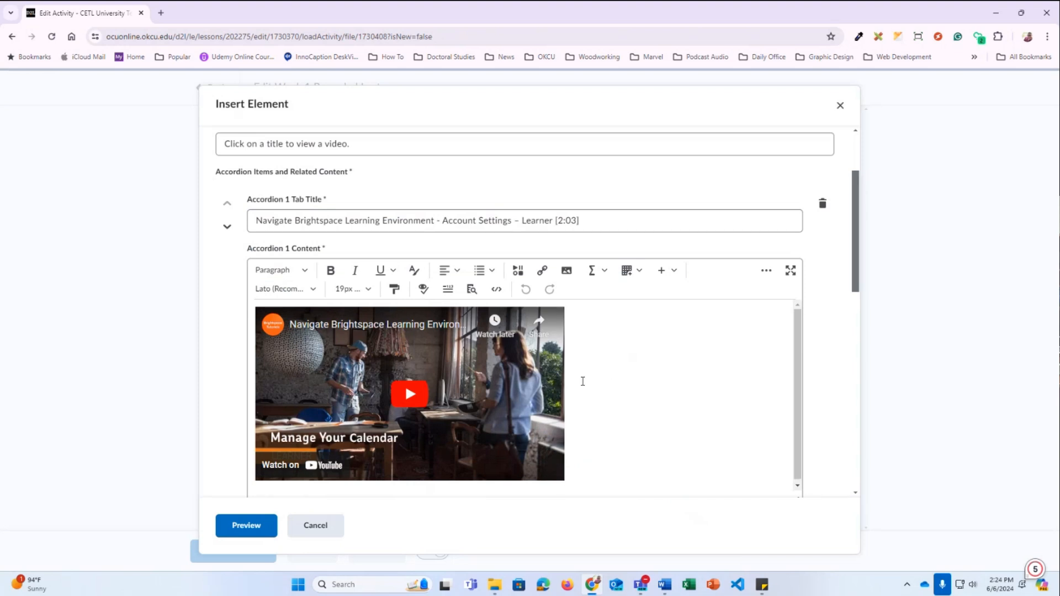
{"action": "left_click", "coordinate": [294, 372]}
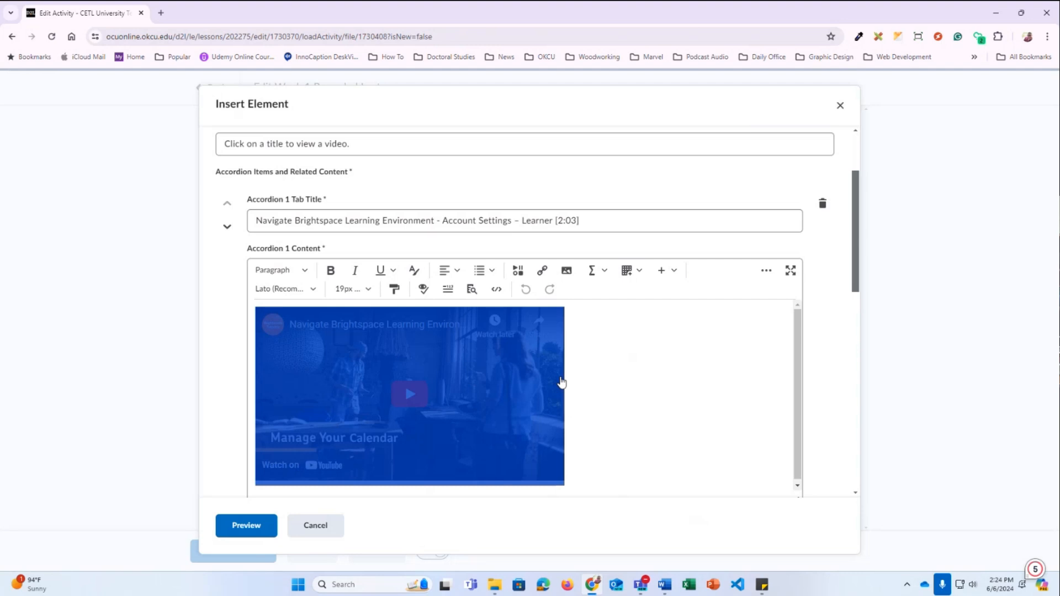
Delete Accordion 1's YouTube video and type 'place here' placeholder text in its place
{"action": "key", "text": "Delete"}
{"action": "type", "text": "asdf;l"}
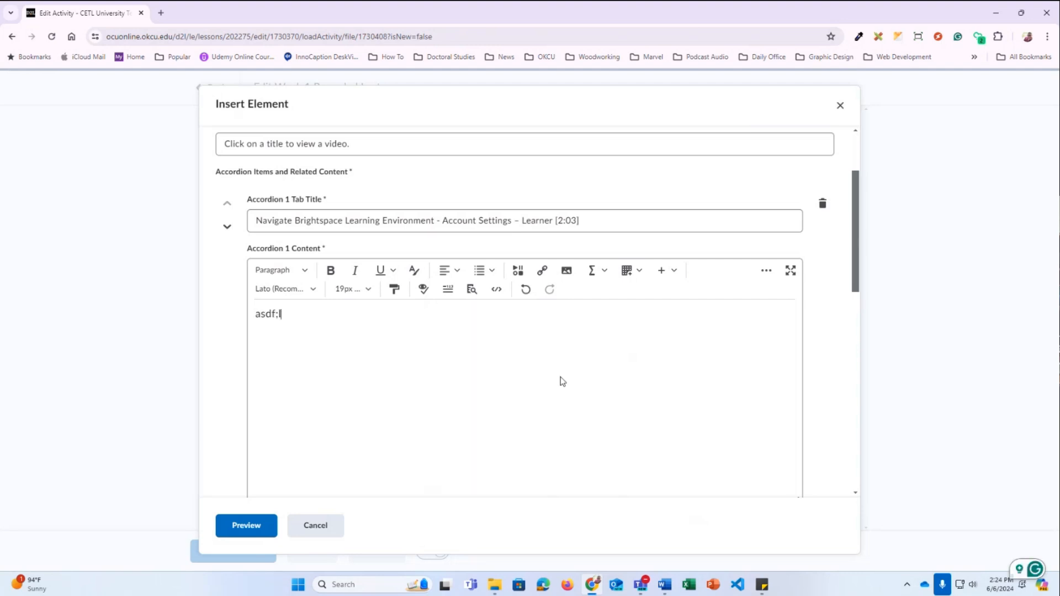
{"action": "type", "text": "kasjdf;lkajsdf;lkajsdf"}
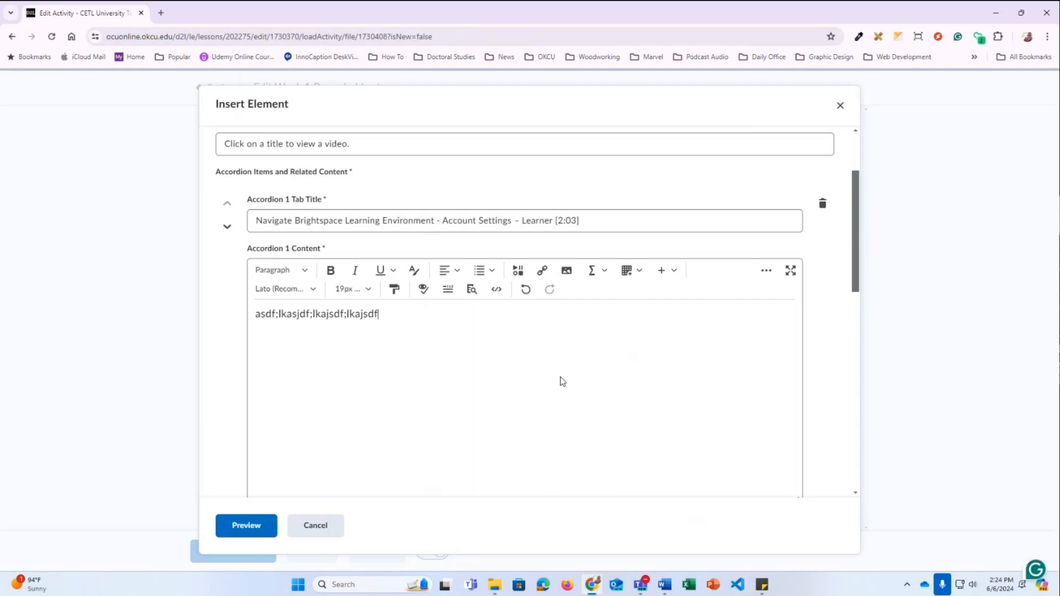
{"action": "key", "text": "Return"}
{"action": "type", "text": "place here"}
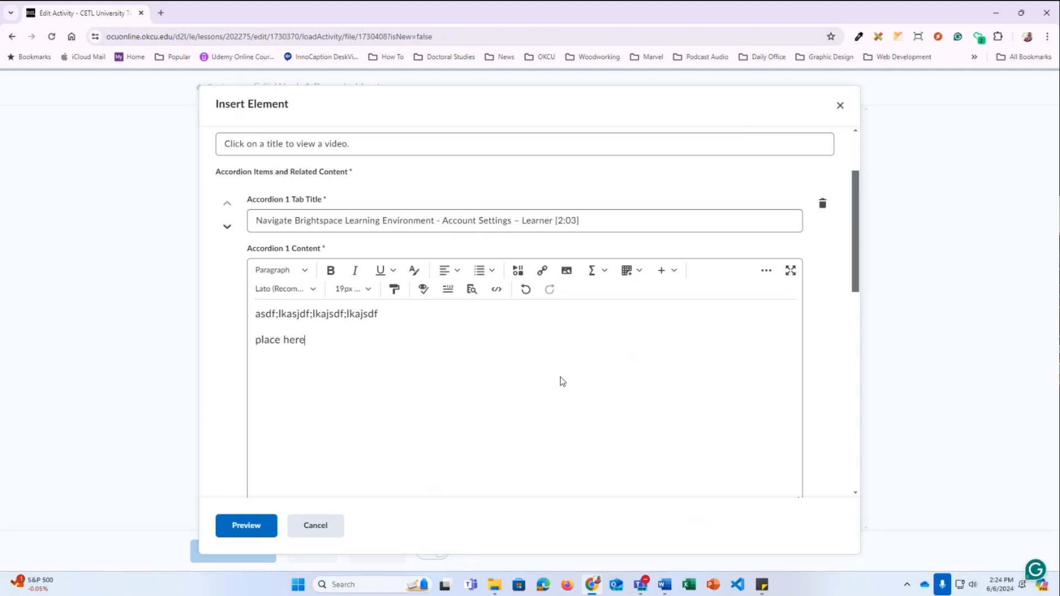
{"action": "left_click_drag", "start_coordinate": [317, 340], "coordinate": [250, 343]}
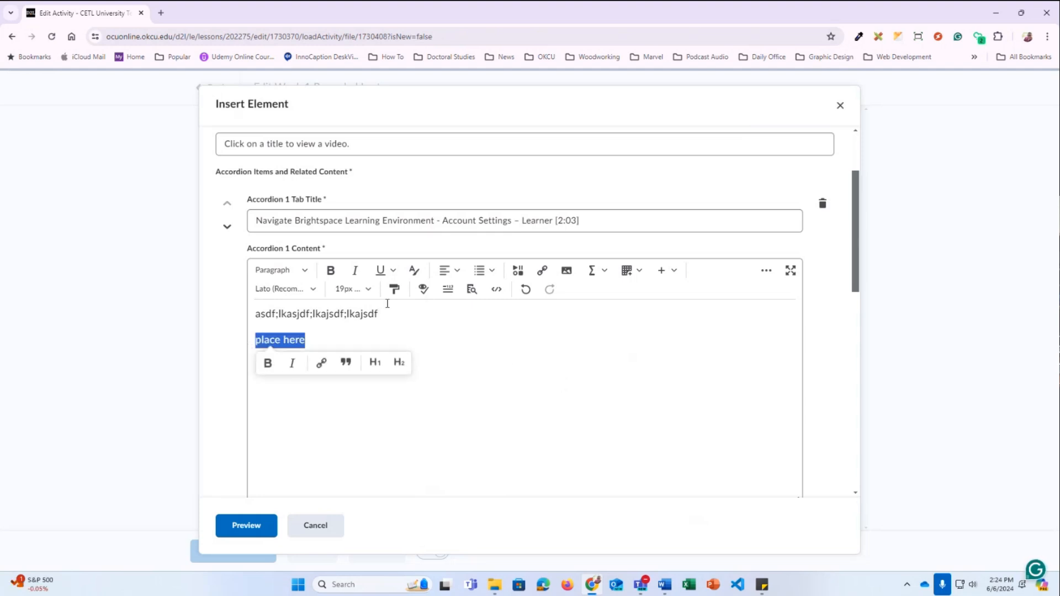
Insert the 'test' video from the Media Library into Accordion 1
{"action": "left_click", "coordinate": [519, 272]}
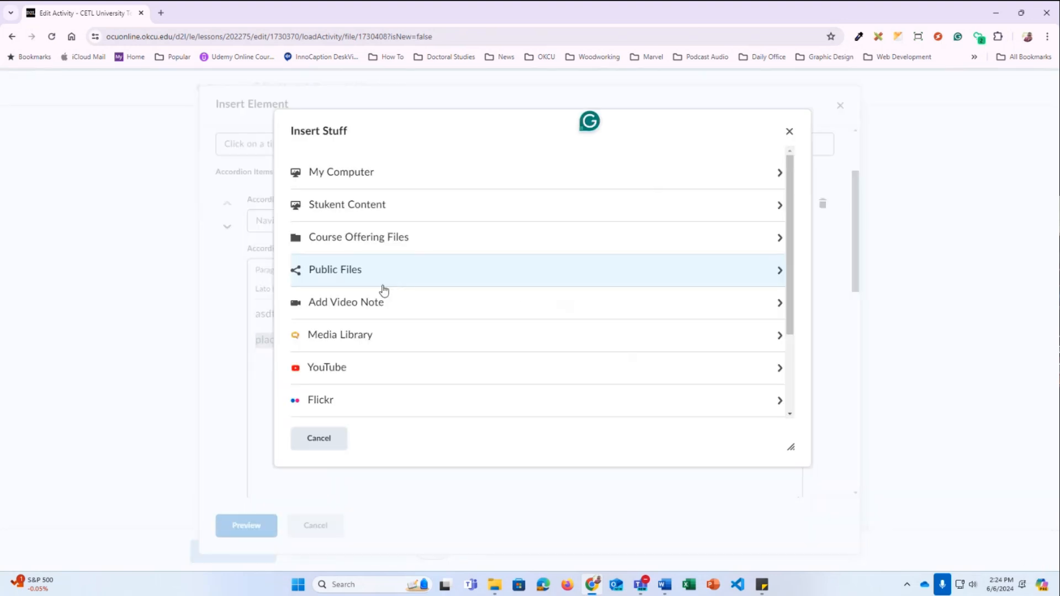
{"action": "left_click", "coordinate": [338, 329]}
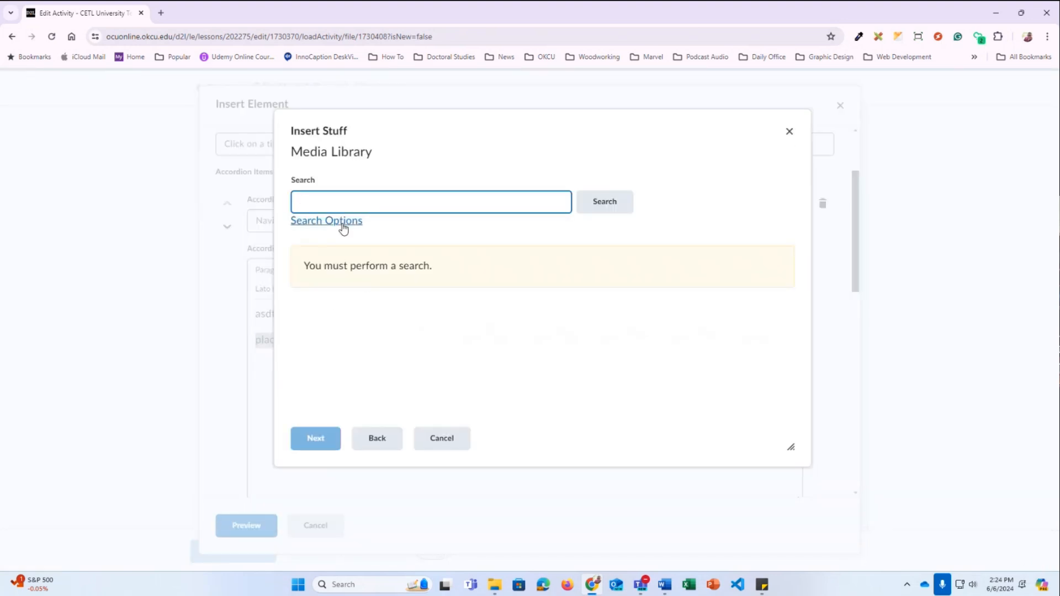
{"action": "key", "text": "Return"}
{"action": "triple_click", "coordinate": [343, 198]}
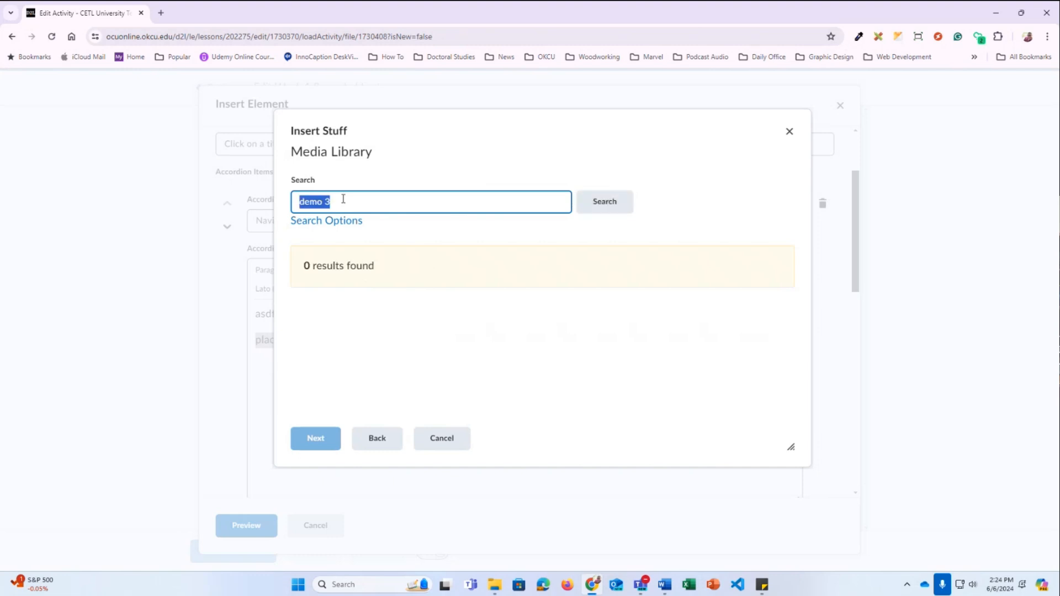
{"action": "type", "text": "test"}
{"action": "key", "text": "Return"}
{"action": "left_click", "coordinate": [352, 331]}
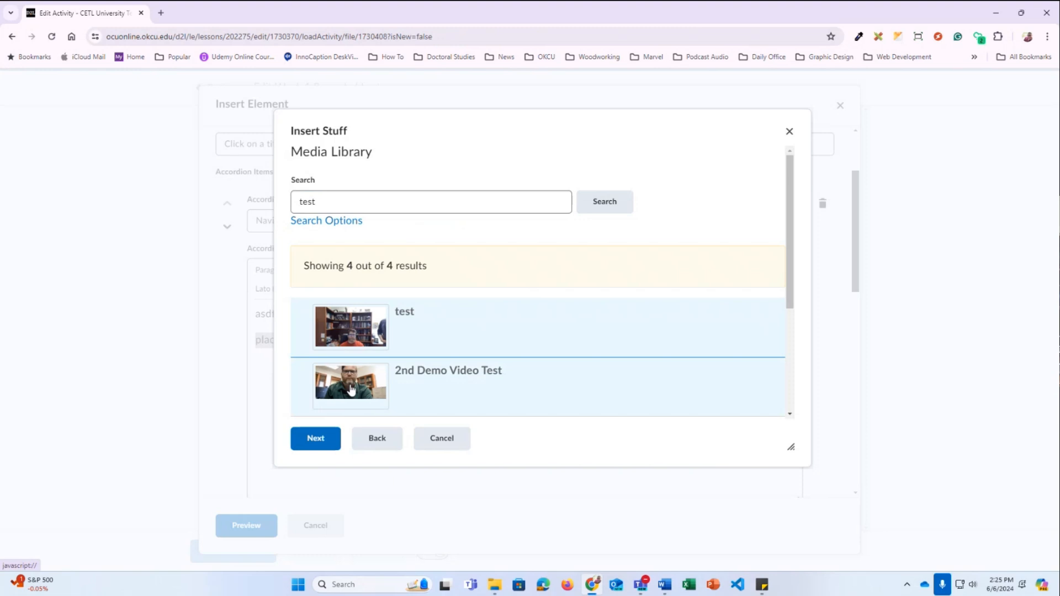
{"action": "left_click", "coordinate": [331, 441]}
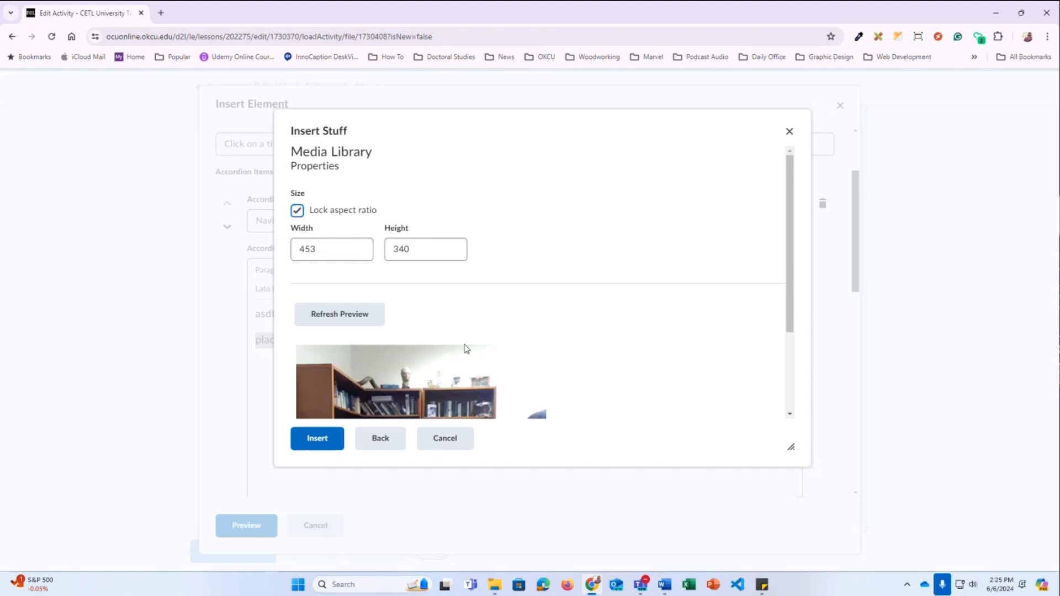
{"action": "left_click", "coordinate": [317, 439]}
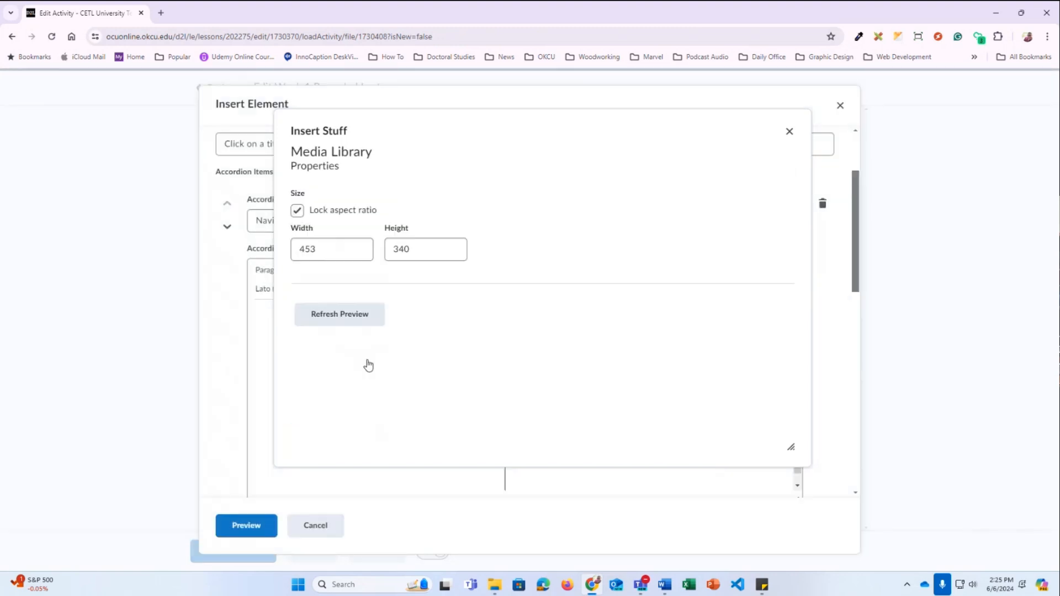
Scroll down through the accordion's remaining items, selecting text in two of them
{"action": "scroll", "coordinate": [471, 397], "scroll_direction": "up", "scroll_amount": 4}
{"action": "scroll", "coordinate": [475, 414], "scroll_direction": "down", "scroll_amount": 3}
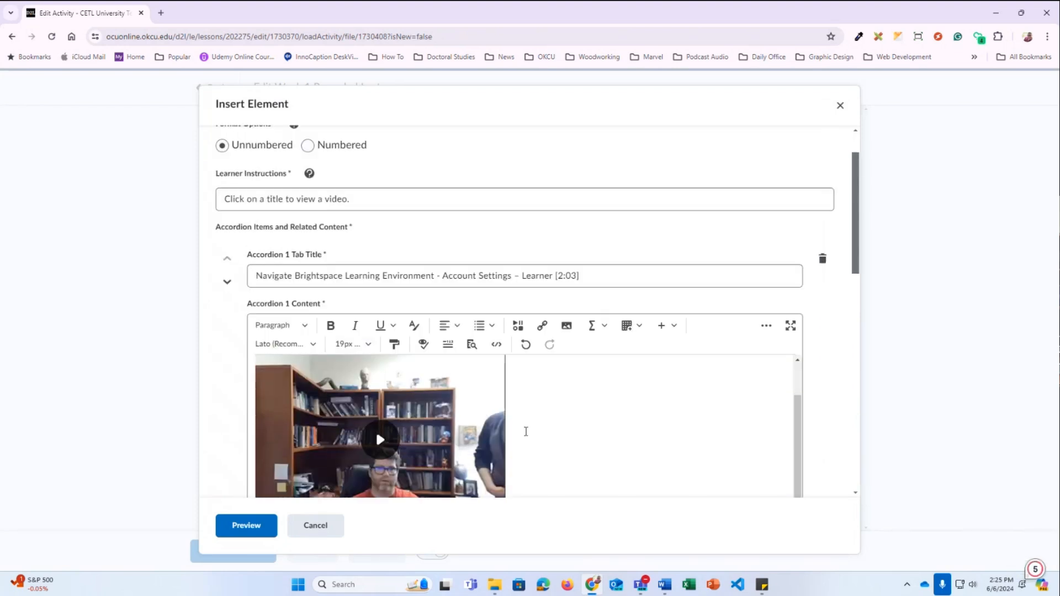
{"action": "scroll", "coordinate": [526, 428], "scroll_direction": "down", "scroll_amount": 4}
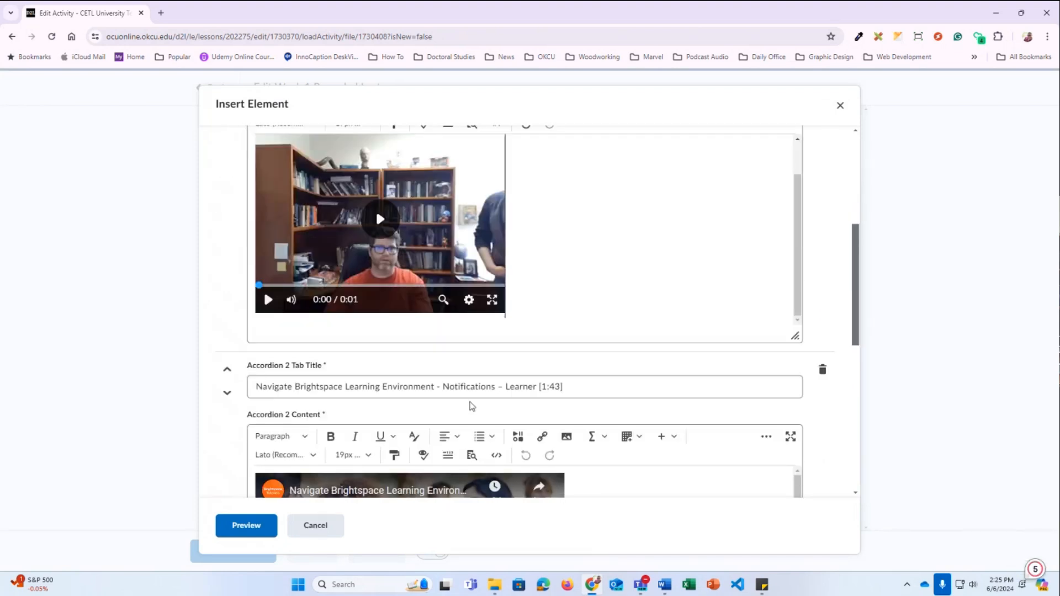
{"action": "scroll", "coordinate": [420, 441], "scroll_direction": "down", "scroll_amount": 1}
{"action": "scroll", "coordinate": [353, 356], "scroll_direction": "down", "scroll_amount": 1}
{"action": "scroll", "coordinate": [354, 356], "scroll_direction": "down", "scroll_amount": 1}
{"action": "left_click_drag", "start_coordinate": [575, 221], "coordinate": [201, 214]}
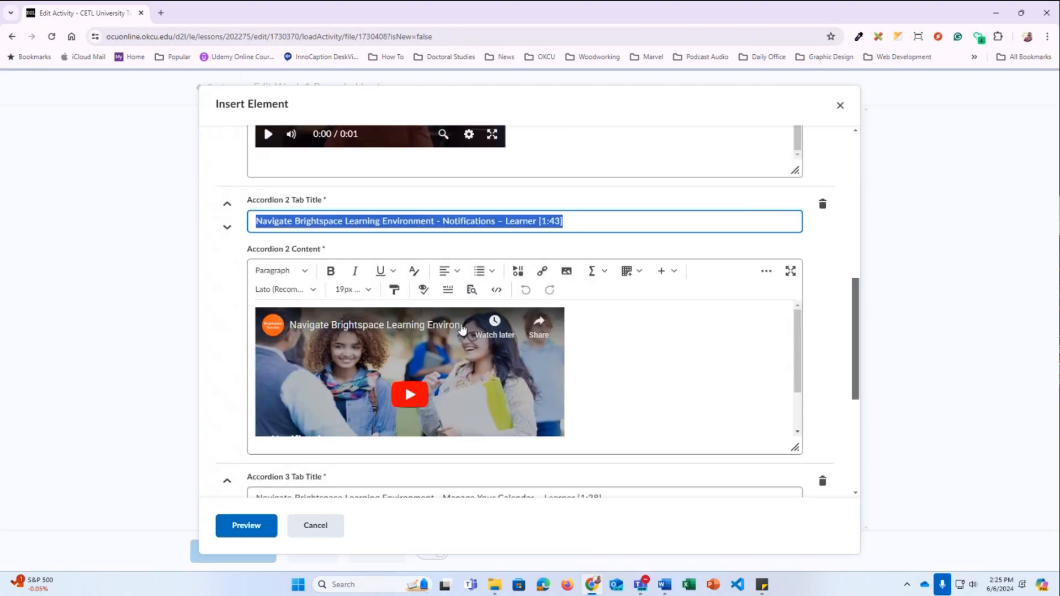
{"action": "scroll", "coordinate": [462, 329], "scroll_direction": "down", "scroll_amount": 1}
{"action": "left_click_drag", "start_coordinate": [607, 347], "coordinate": [263, 349]}
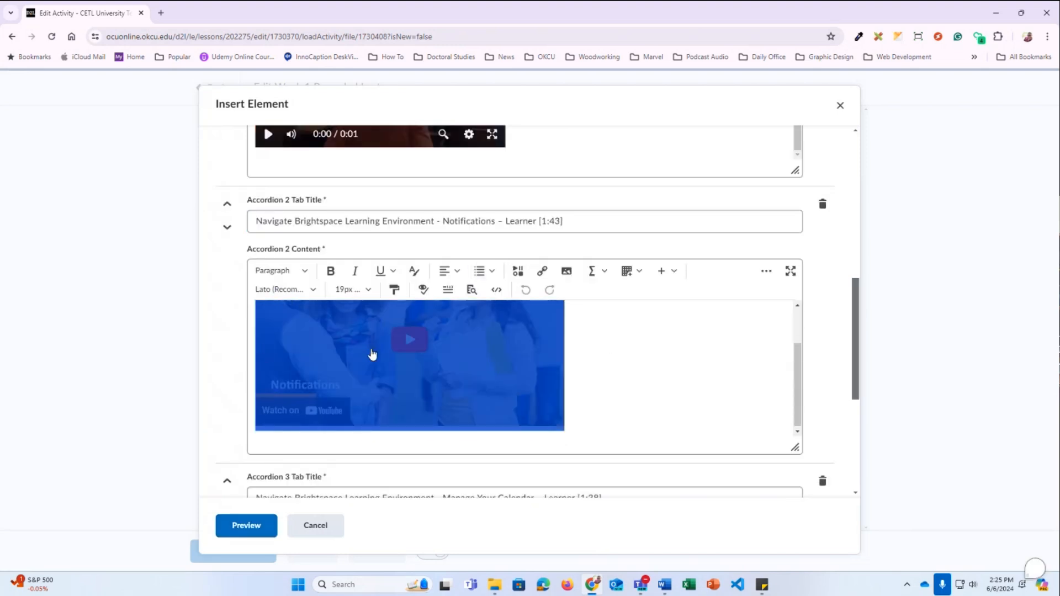
{"action": "scroll", "coordinate": [468, 409], "scroll_direction": "down", "scroll_amount": 4}
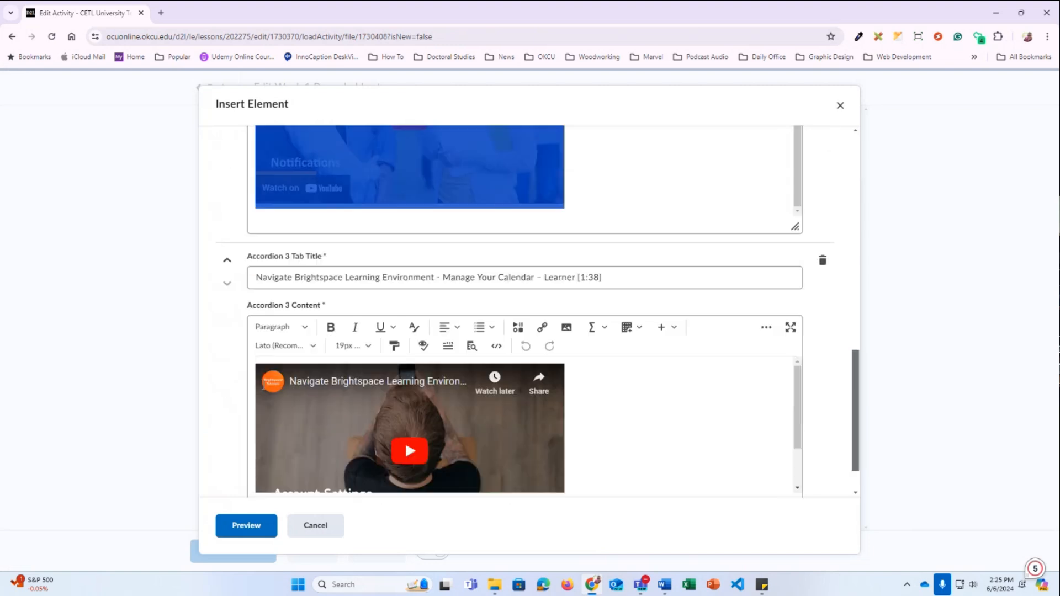
{"action": "scroll", "coordinate": [272, 458], "scroll_direction": "down", "scroll_amount": 1}
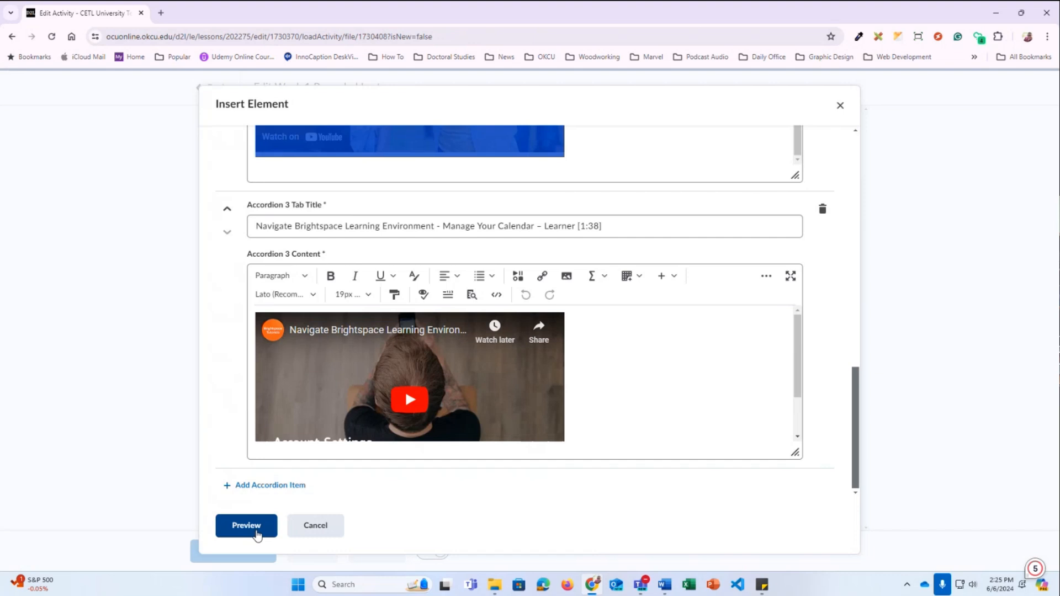
Add Accordion 4 titled 'asdfasdf', then delete it
{"action": "left_click", "coordinate": [284, 486]}
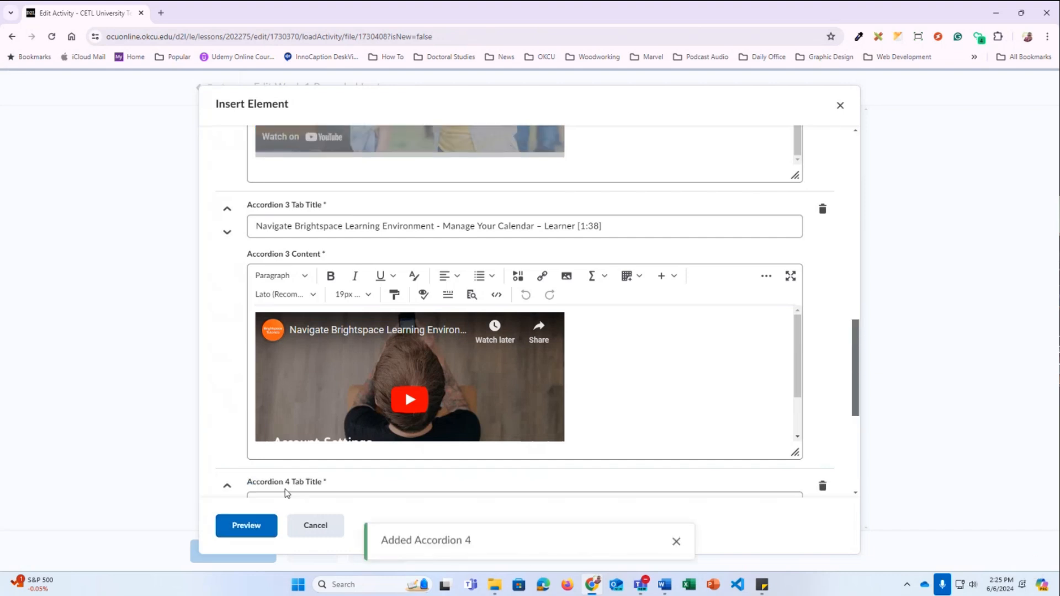
{"action": "type", "text": "asdfasdf"}
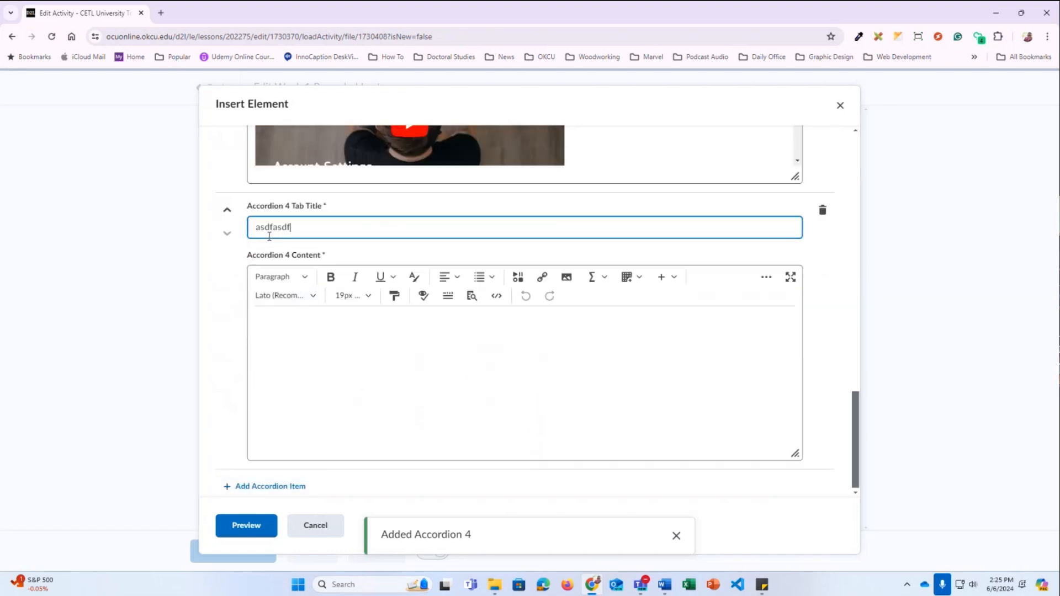
{"action": "left_click", "coordinate": [287, 327]}
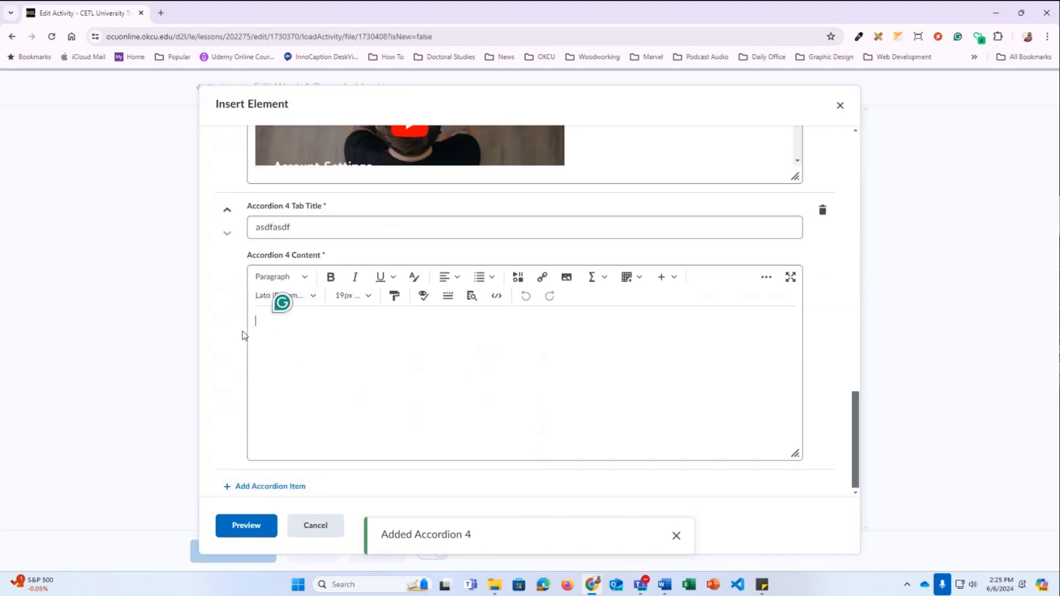
{"action": "left_click", "coordinate": [823, 213]}
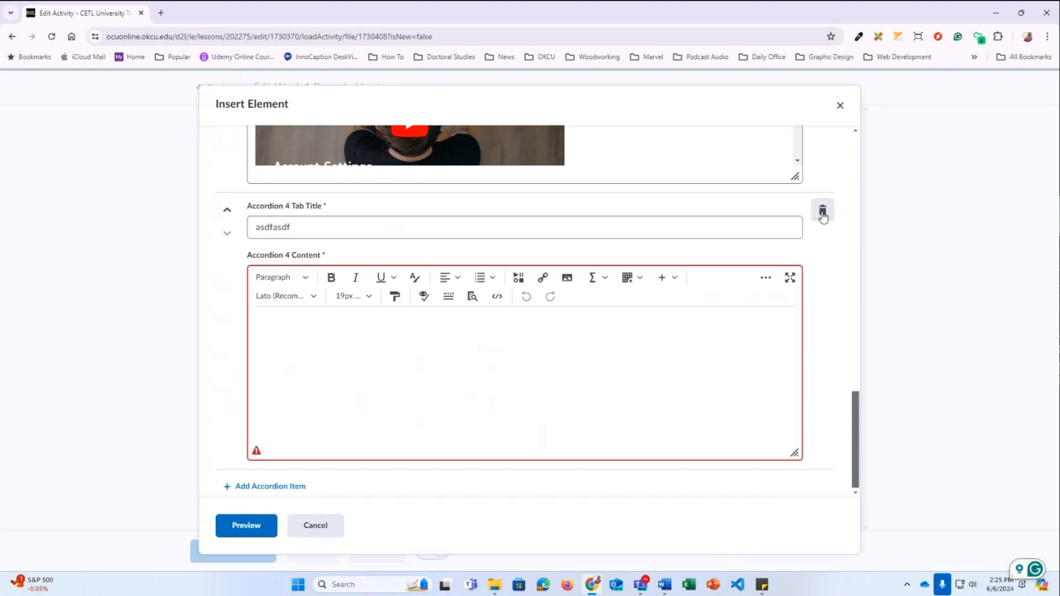
Preview the accordion, expanding and collapsing the Account Settings, Notifications and Manage Your Calendar panels
{"action": "left_click", "coordinate": [248, 527]}
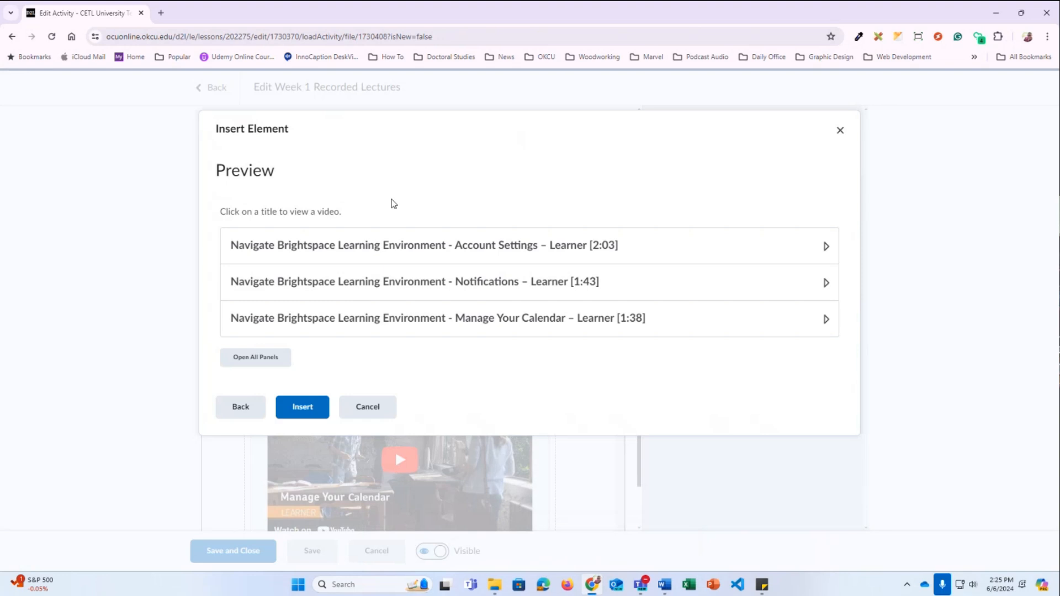
{"action": "left_click", "coordinate": [356, 257]}
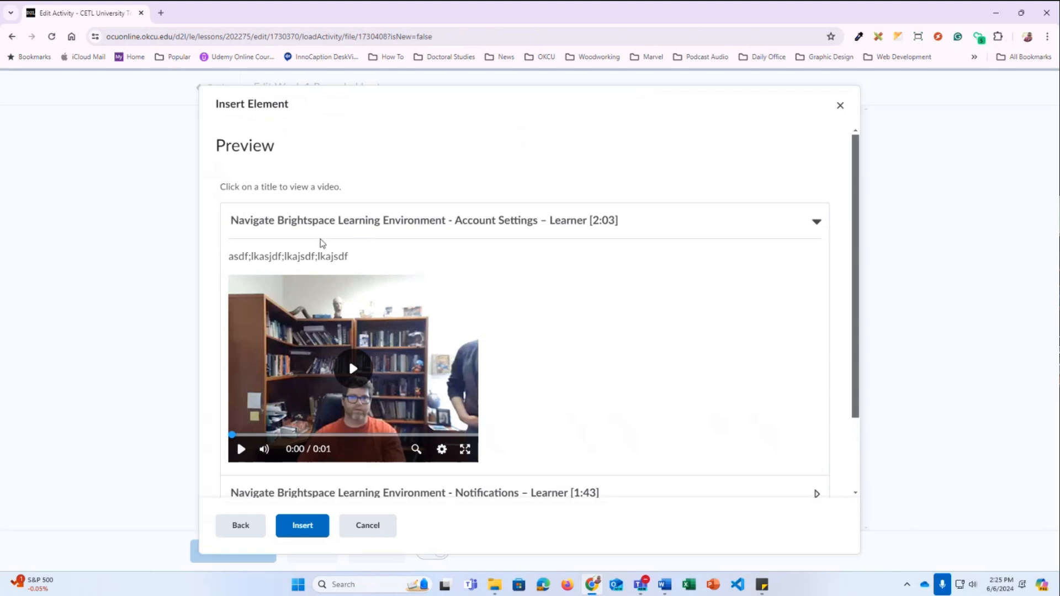
{"action": "left_click", "coordinate": [313, 221]}
{"action": "left_click", "coordinate": [345, 291]}
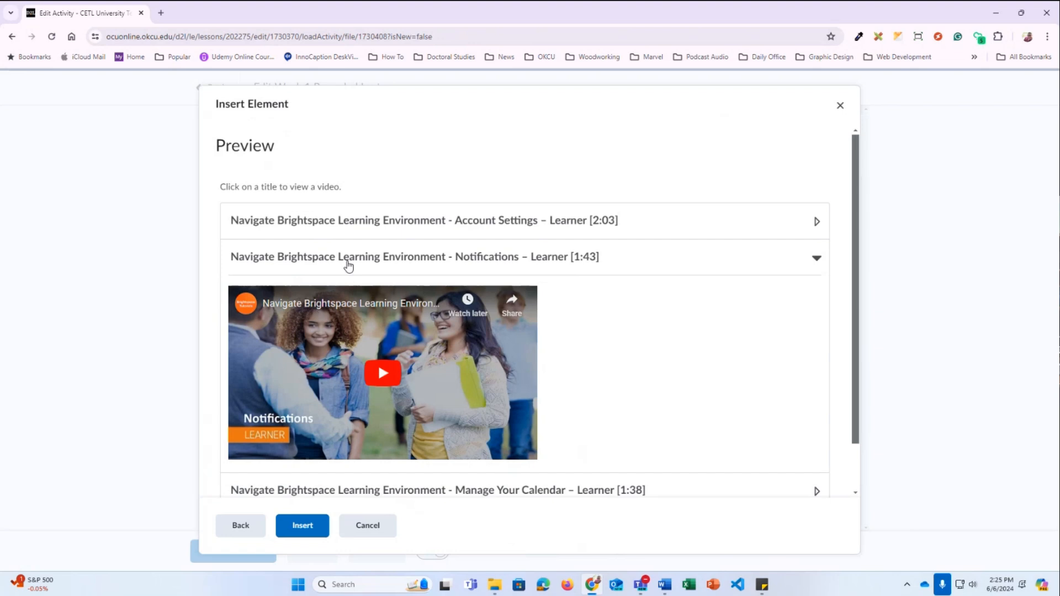
{"action": "left_click", "coordinate": [347, 264]}
{"action": "left_click", "coordinate": [355, 331]}
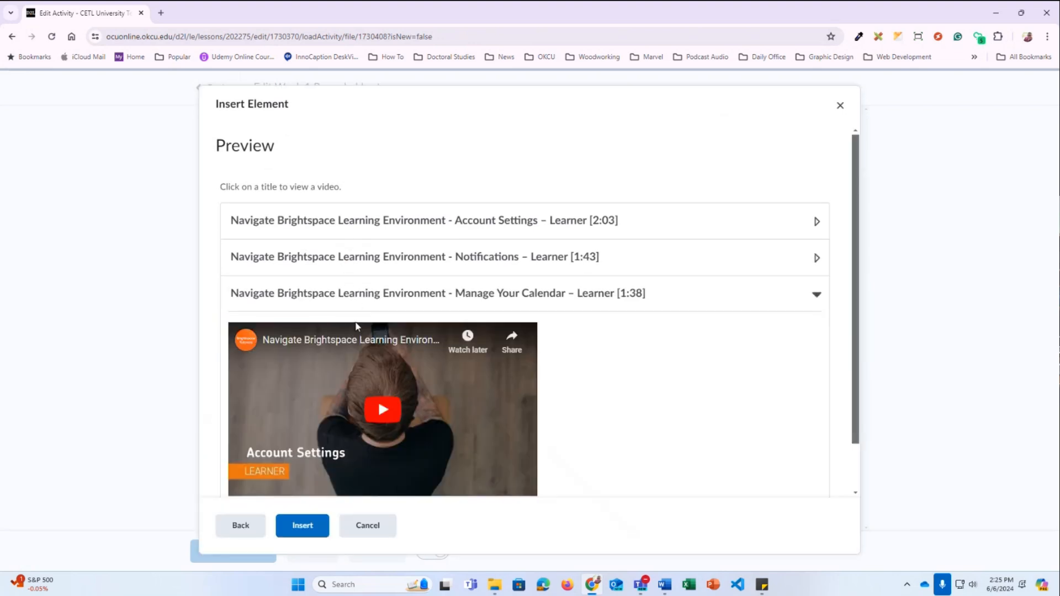
{"action": "left_click", "coordinate": [358, 303]}
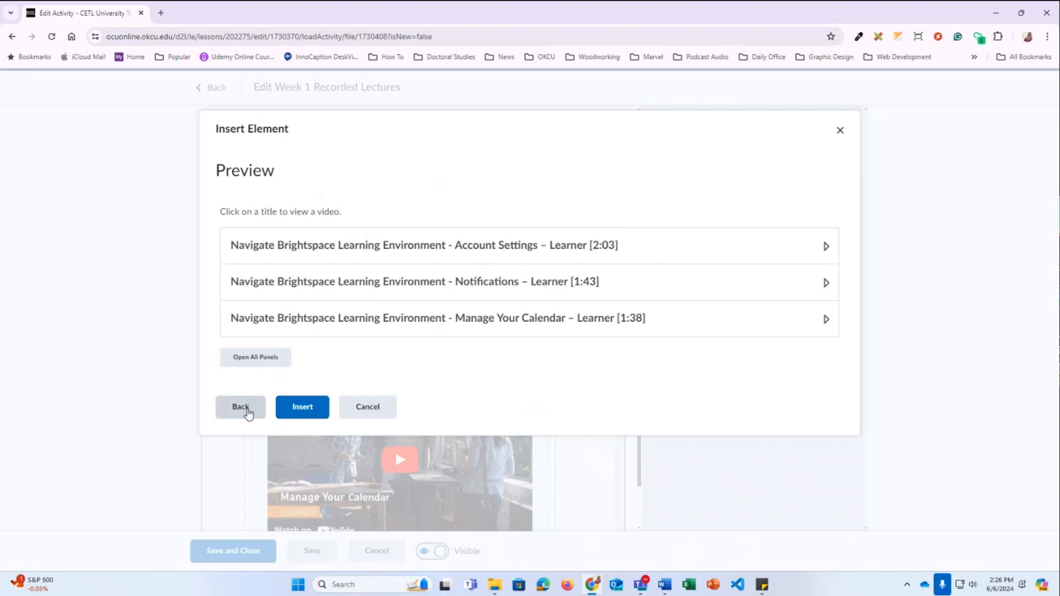
Leave the accordion preview and Insert Element dialog without inserting, and exit the Week 1 Recorded Lectures editor
{"action": "left_click", "coordinate": [240, 407]}
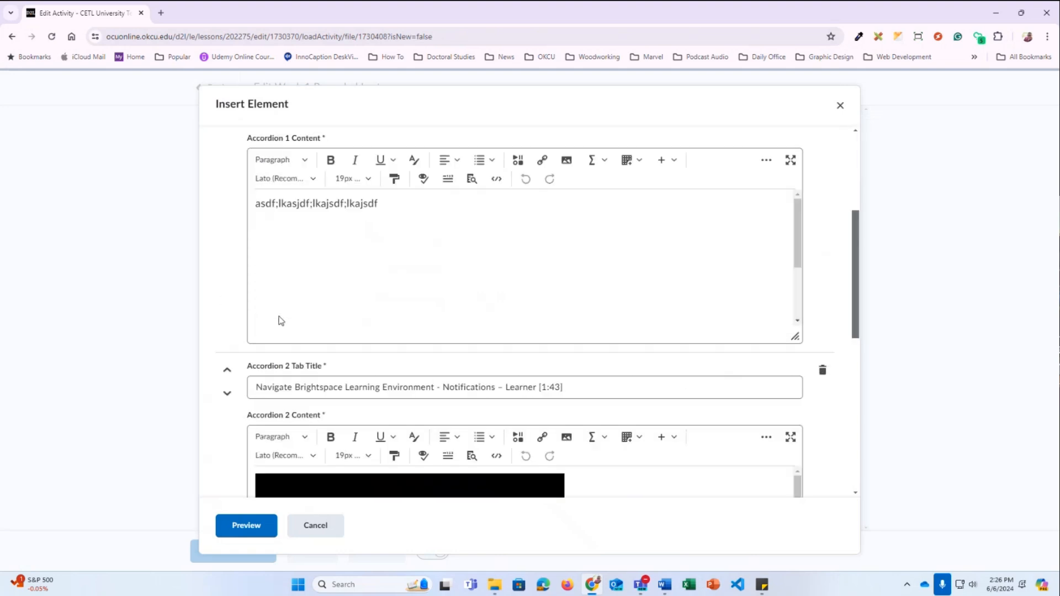
{"action": "left_click", "coordinate": [324, 526]}
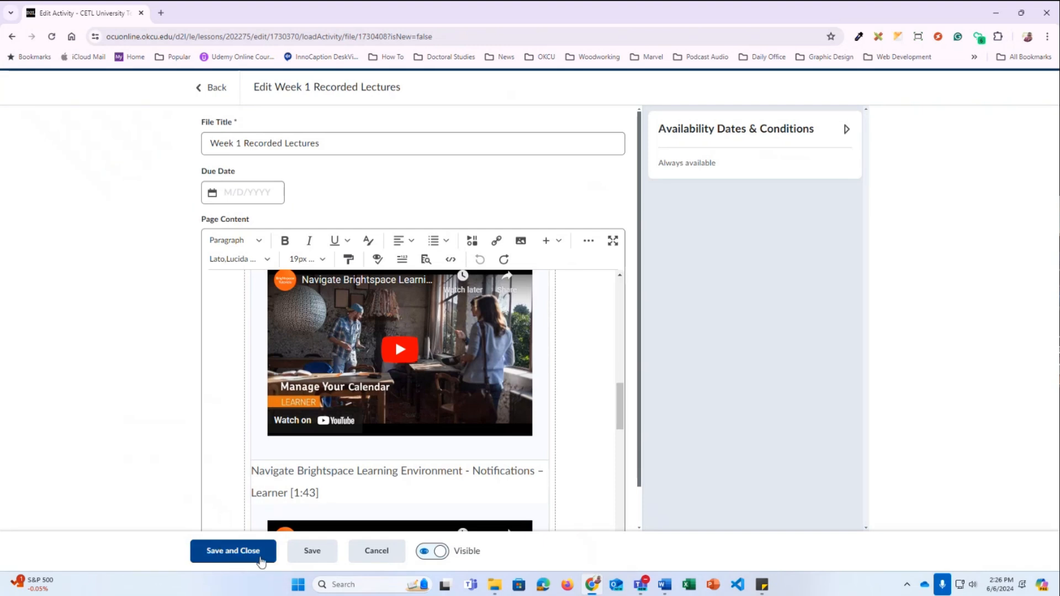
{"action": "left_click", "coordinate": [391, 553]}
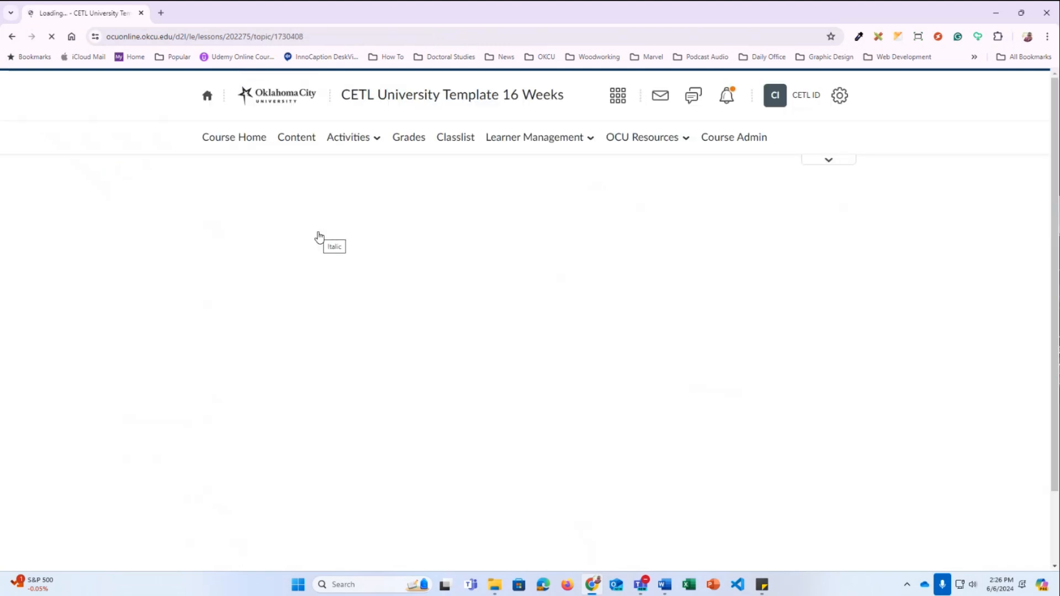
{"action": "scroll", "coordinate": [303, 380], "scroll_direction": "down", "scroll_amount": 2}
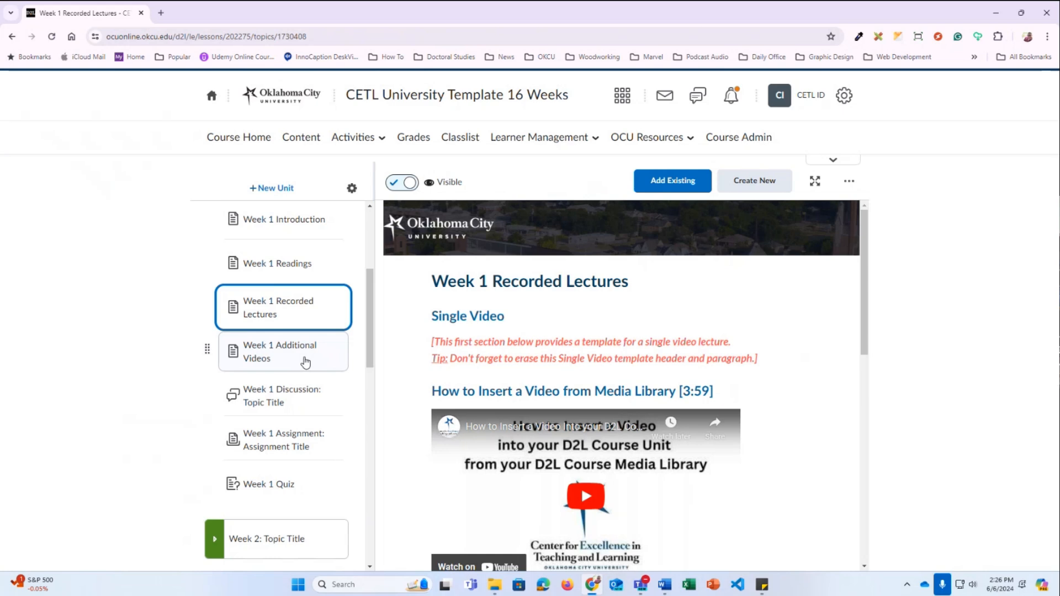
Browse the Week 1 Additional Videos accordion and Additional Content, then move to Week 1 Discussion
{"action": "left_click", "coordinate": [305, 362]}
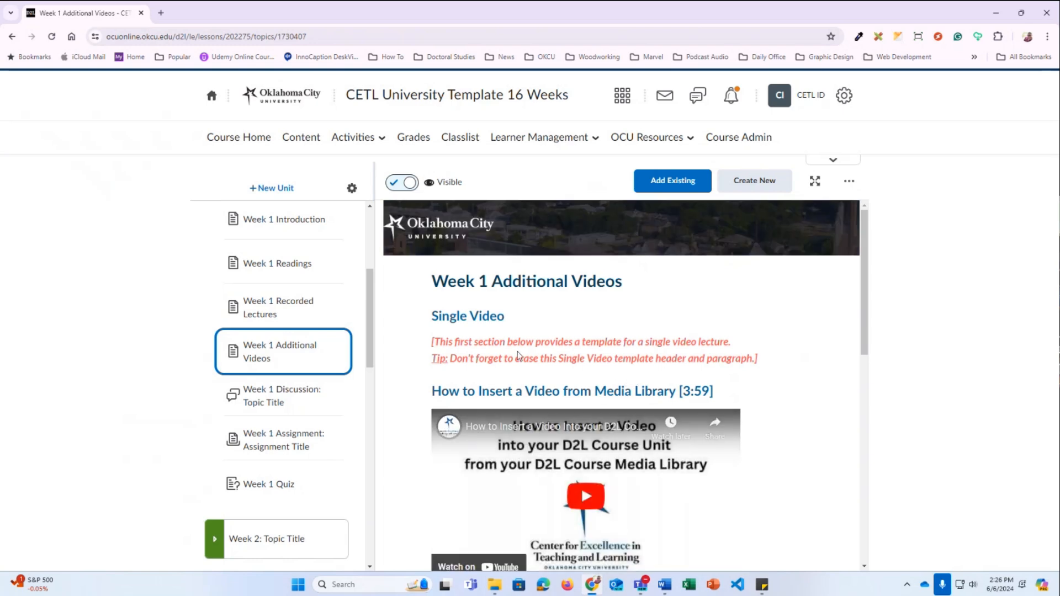
{"action": "scroll", "coordinate": [530, 354], "scroll_direction": "down", "scroll_amount": 2}
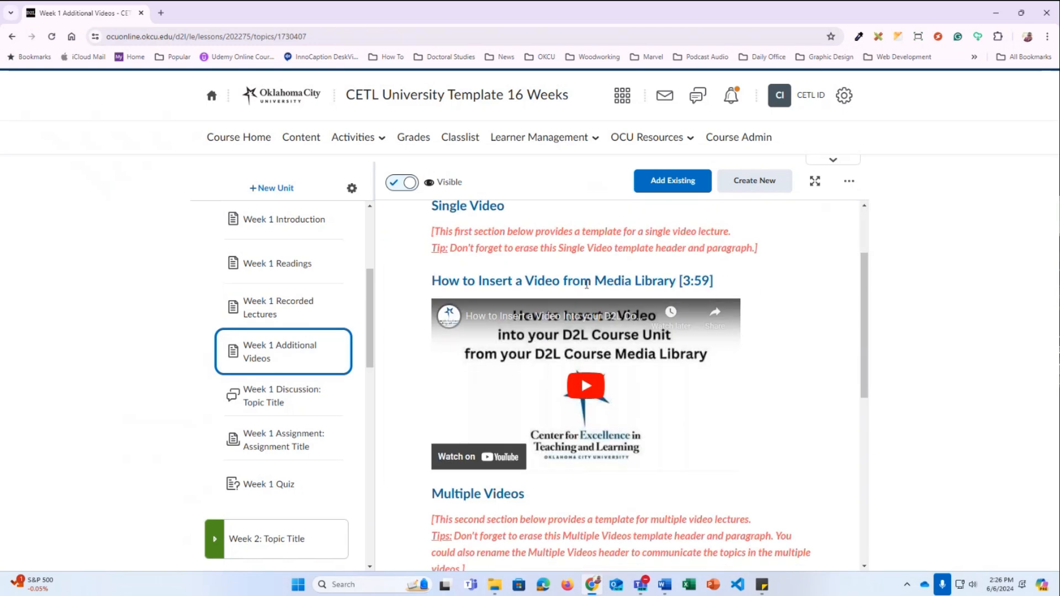
{"action": "scroll", "coordinate": [580, 380], "scroll_direction": "down", "scroll_amount": 4}
{"action": "scroll", "coordinate": [583, 381], "scroll_direction": "down", "scroll_amount": 2}
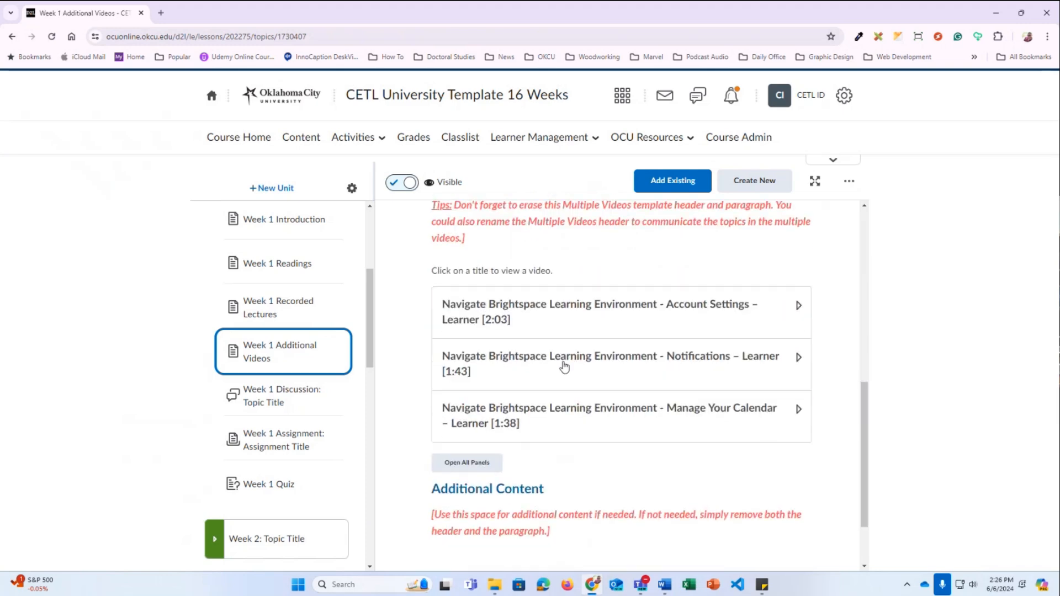
{"action": "scroll", "coordinate": [268, 397], "scroll_direction": "down", "scroll_amount": 1}
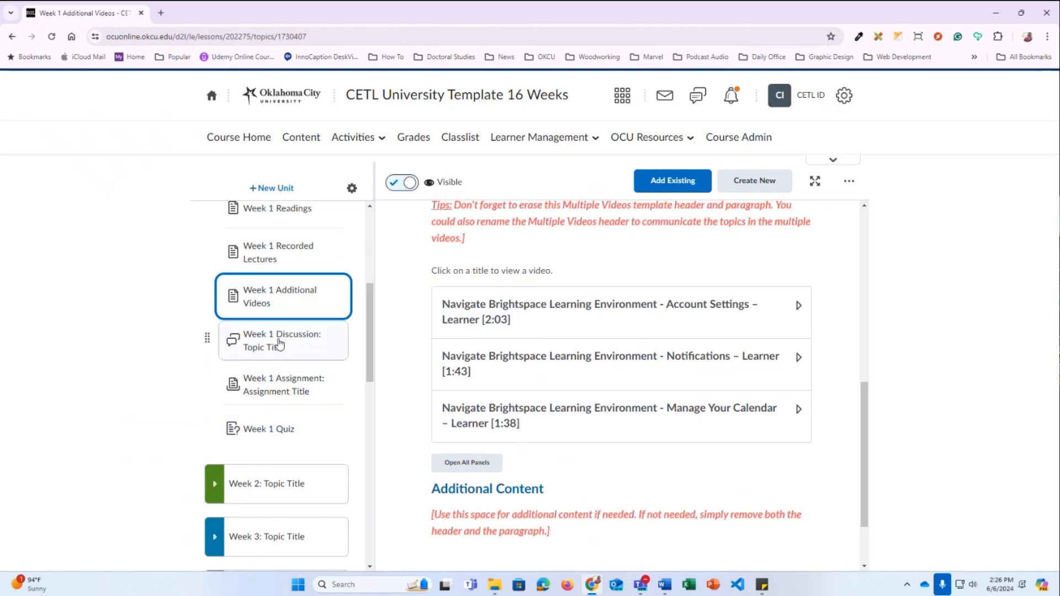
{"action": "left_click", "coordinate": [265, 347]}
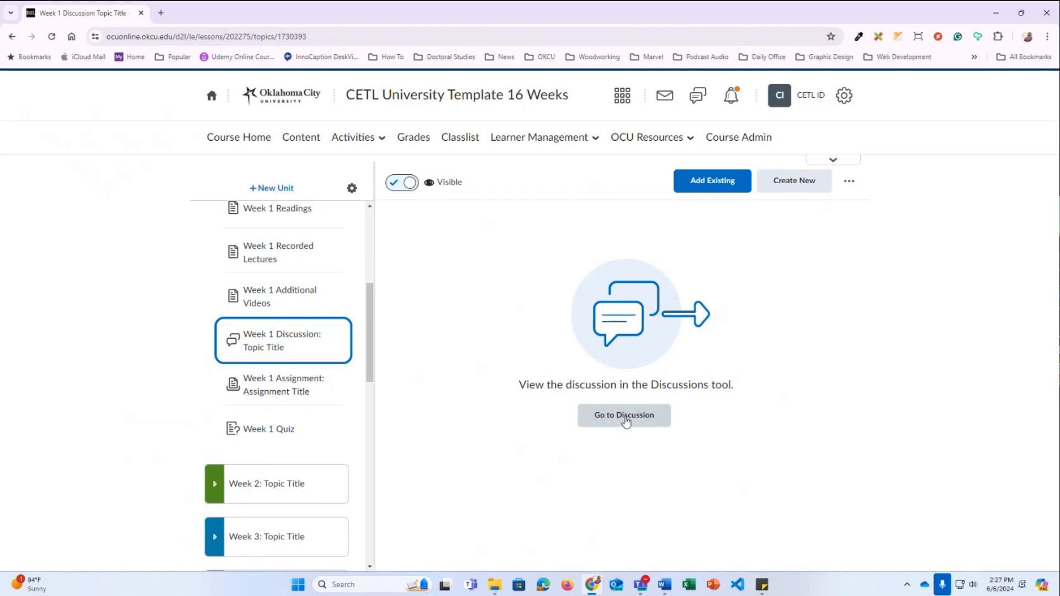
View the Week 1 Discussion: Topic Title topic in the Discussions tool and show its actions menu
{"action": "left_click", "coordinate": [625, 421]}
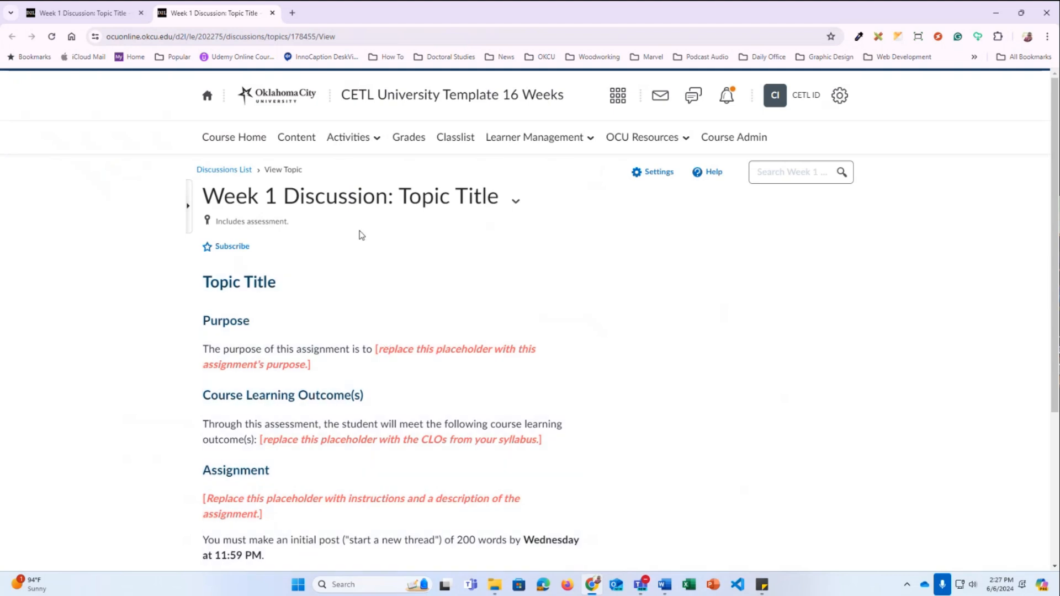
{"action": "scroll", "coordinate": [276, 220], "scroll_direction": "down", "scroll_amount": 1}
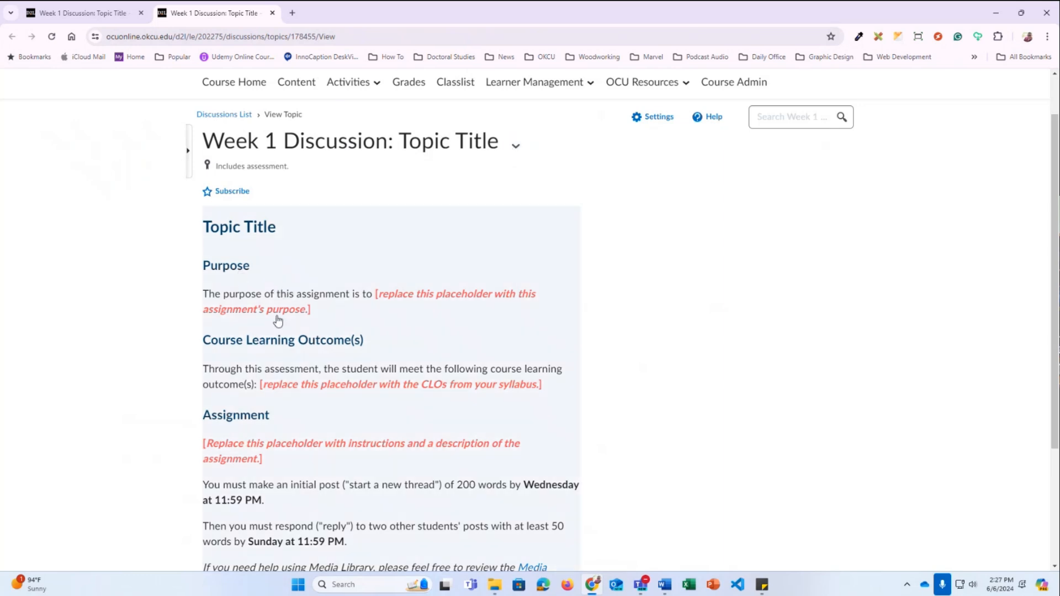
{"action": "scroll", "coordinate": [393, 411], "scroll_direction": "down", "scroll_amount": 1}
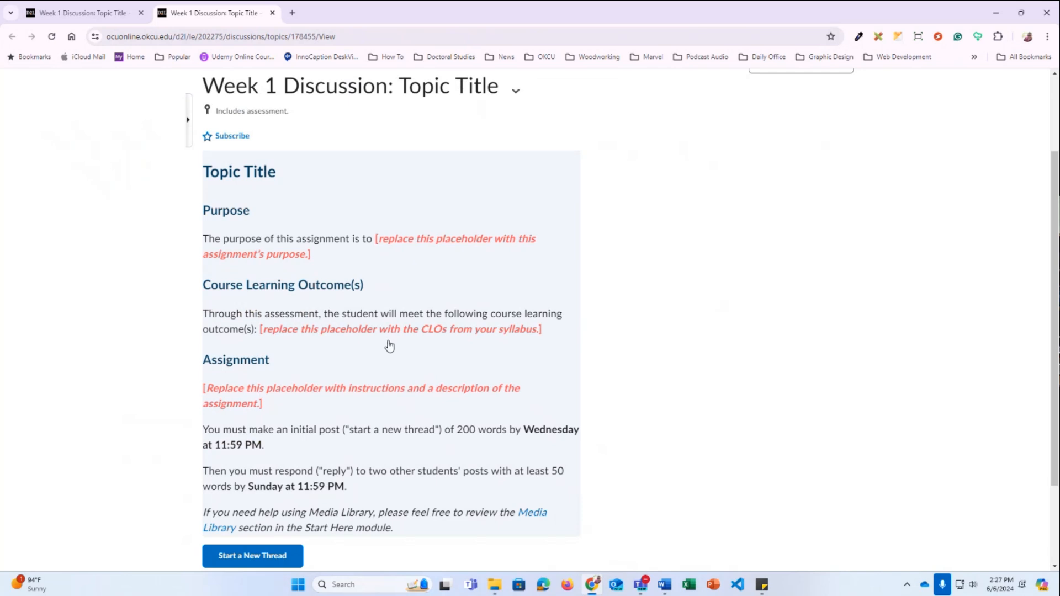
{"action": "scroll", "coordinate": [389, 346], "scroll_direction": "up", "scroll_amount": 2}
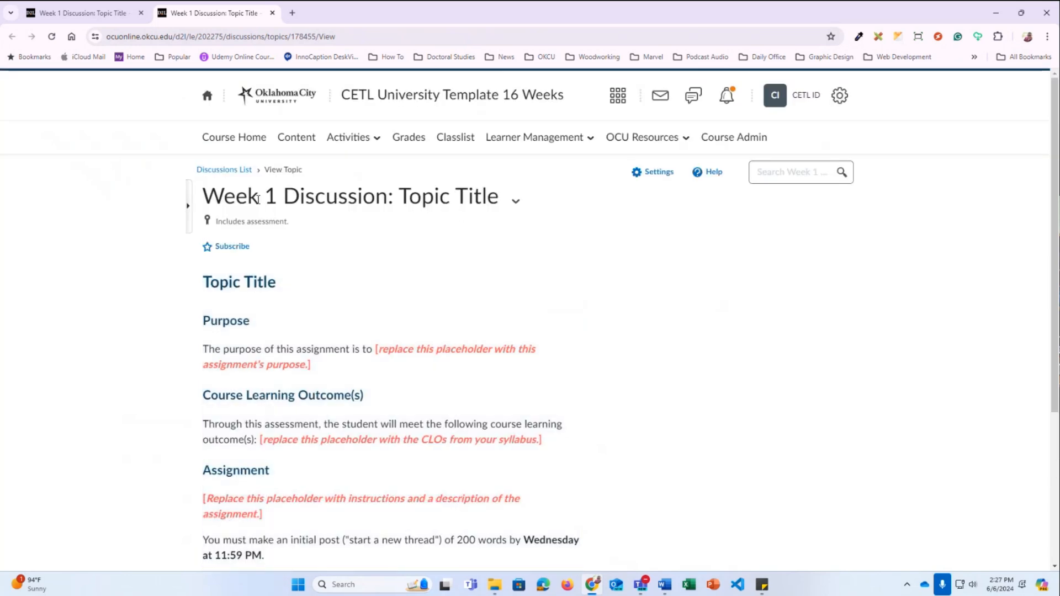
{"action": "left_click", "coordinate": [516, 208]}
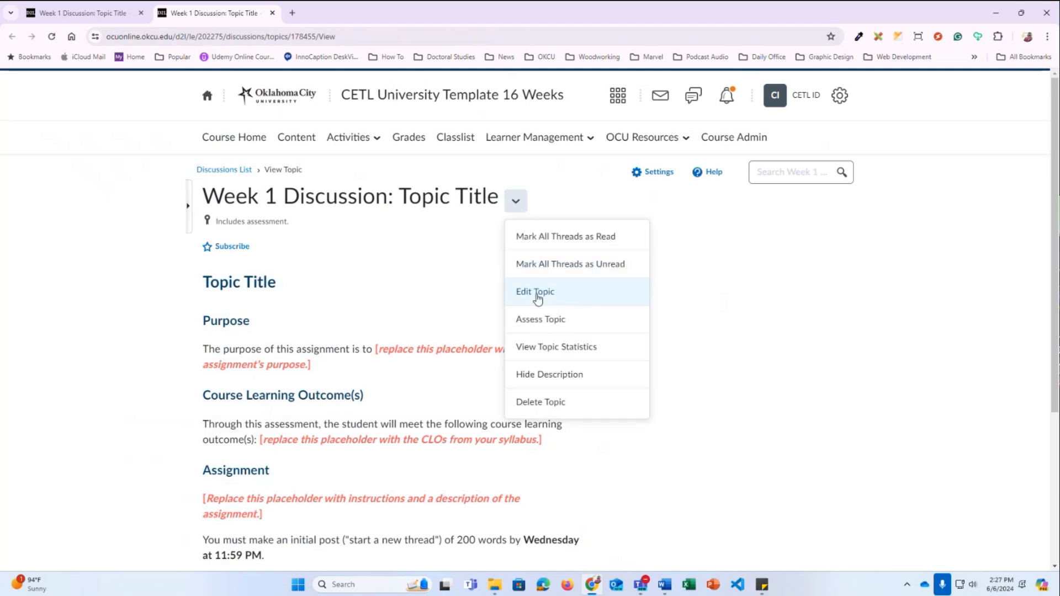
Edit the topic, replacing 'Topic Title' with 'Early Church' in the title and description heading
{"action": "left_click", "coordinate": [535, 292]}
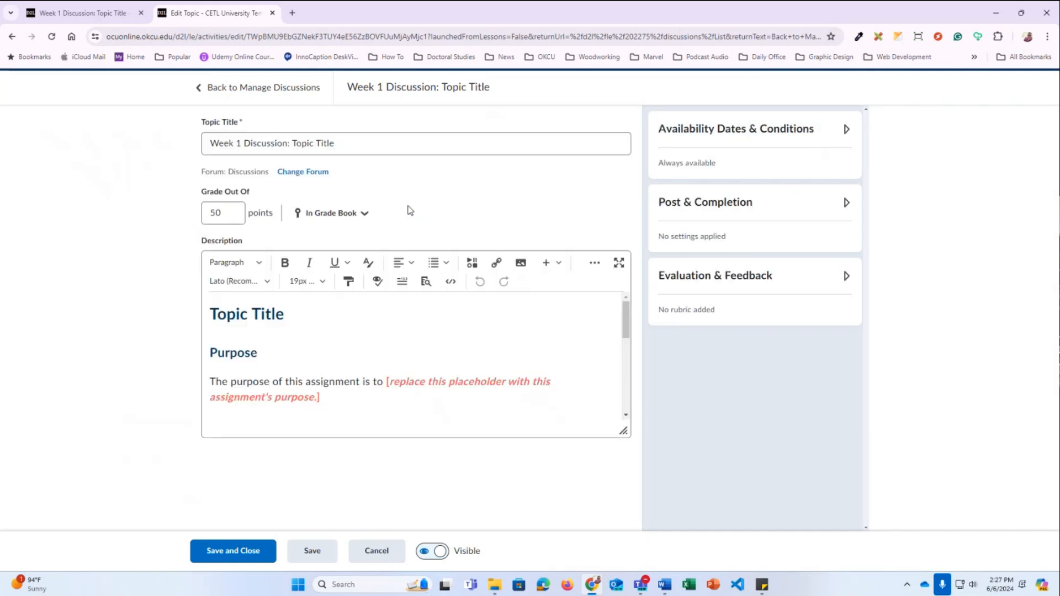
{"action": "left_click_drag", "start_coordinate": [349, 147], "coordinate": [295, 147]}
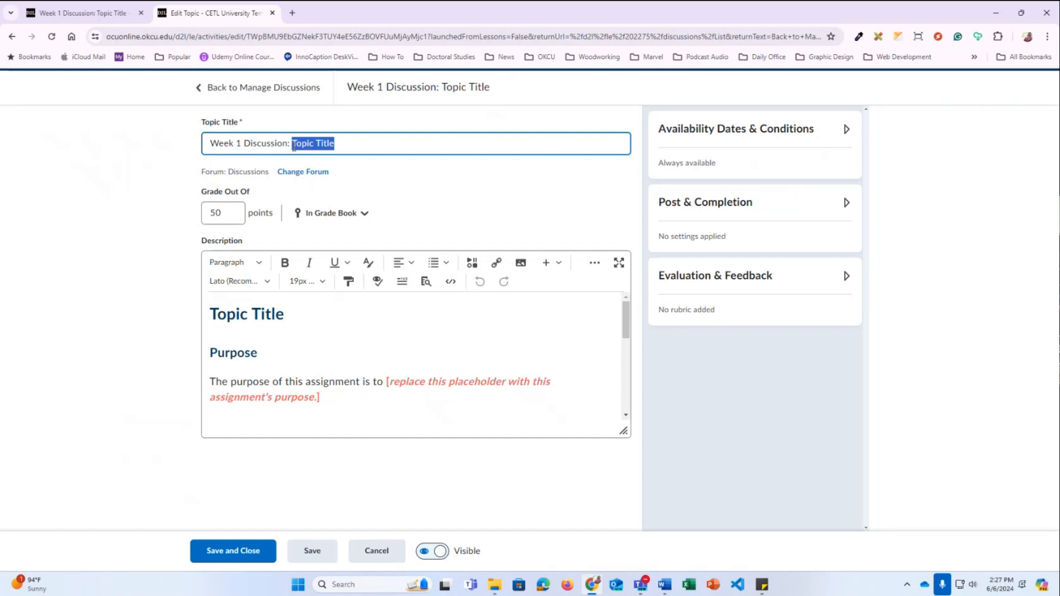
{"action": "type", "text": "EArl"}
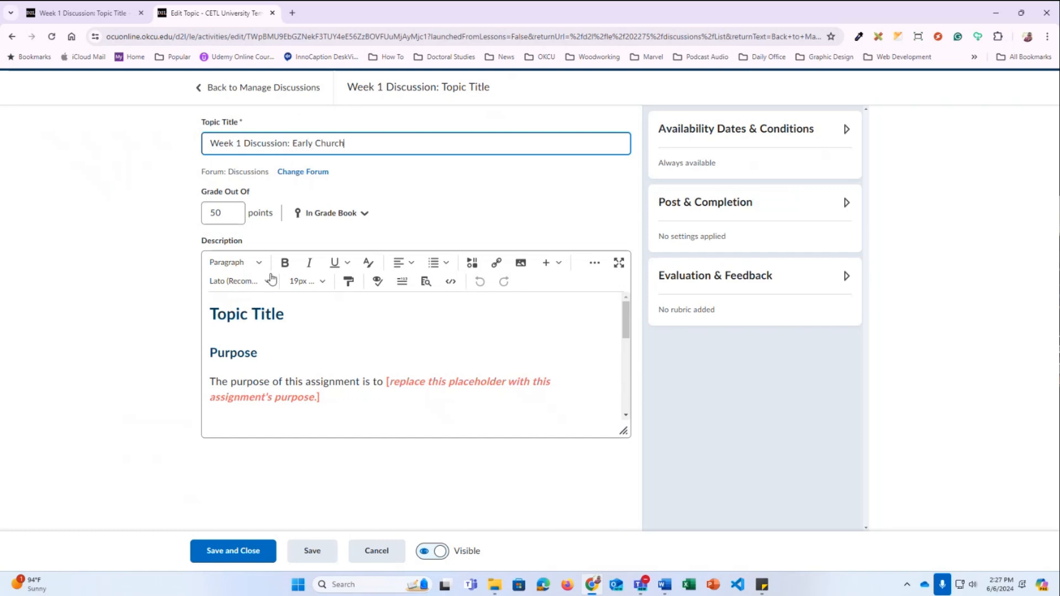
{"action": "left_click_drag", "start_coordinate": [295, 319], "coordinate": [211, 313]}
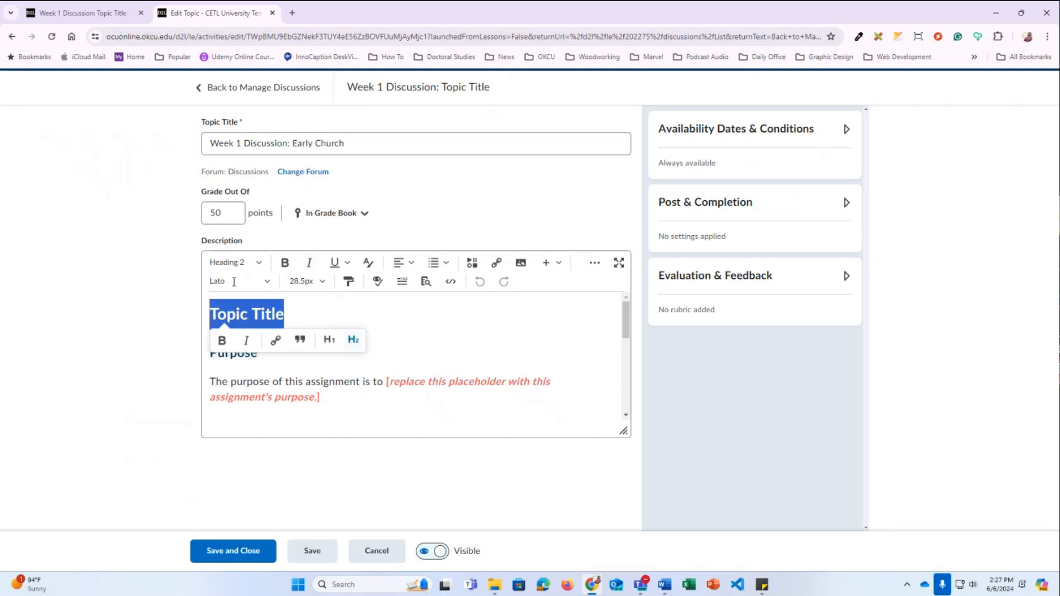
{"action": "type", "text": "EArl"}
{"action": "key", "text": "BackSpace"}
{"action": "key", "text": "BackSpace"}
{"action": "key", "text": "BackSpace"}
{"action": "type", "text": "arly Church"}
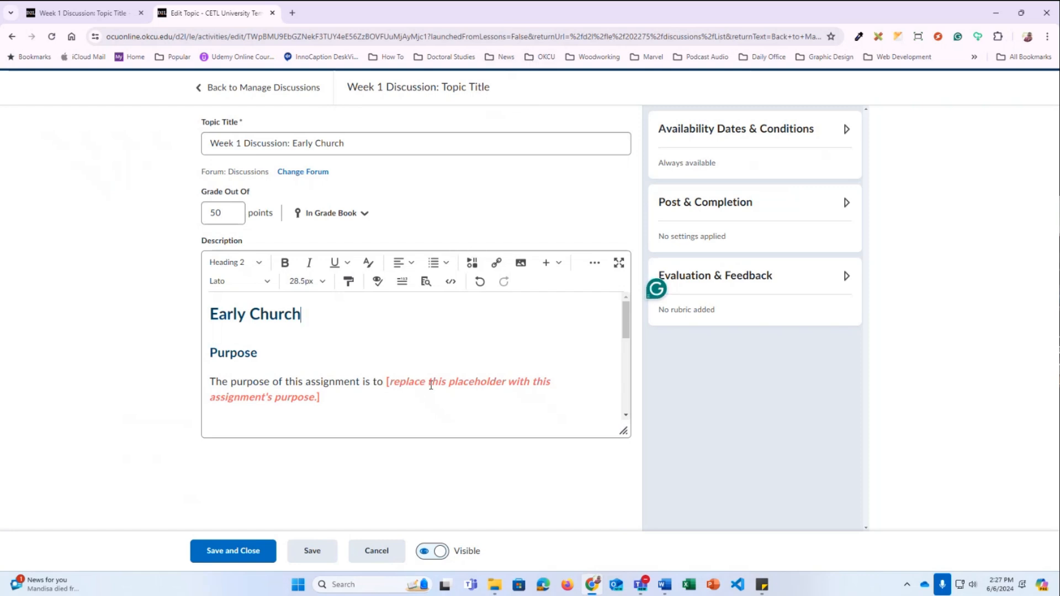
Select the CLOs placeholder, then overwrite the Assignment placeholder line with the test word 'Thisa'
{"action": "scroll", "coordinate": [432, 385], "scroll_direction": "down", "scroll_amount": 1}
{"action": "left_click_drag", "start_coordinate": [387, 326], "coordinate": [376, 341]}
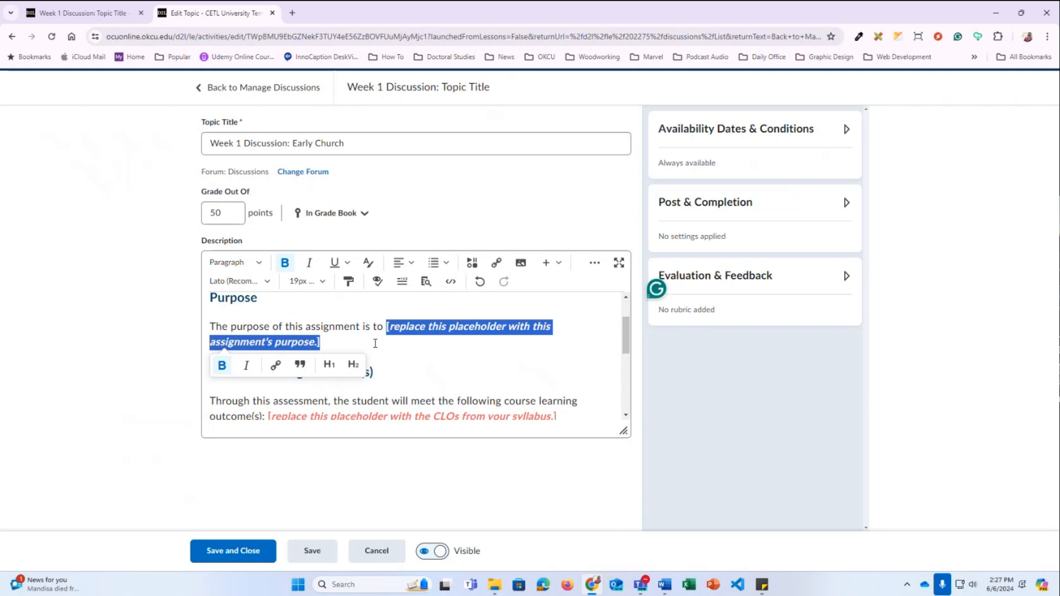
{"action": "scroll", "coordinate": [375, 344], "scroll_direction": "down", "scroll_amount": 1}
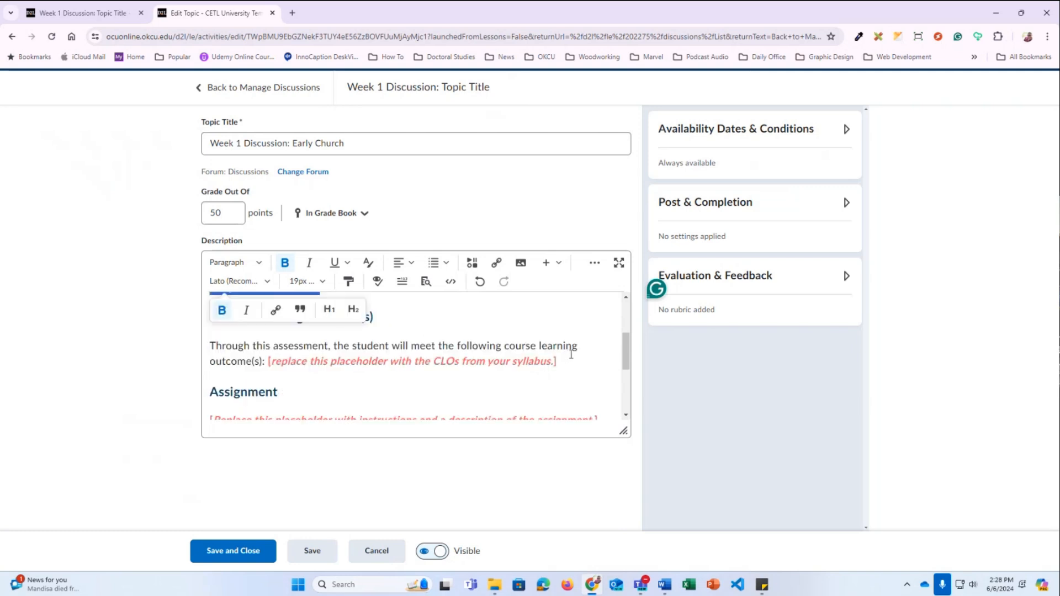
{"action": "left_click_drag", "start_coordinate": [556, 362], "coordinate": [269, 361]}
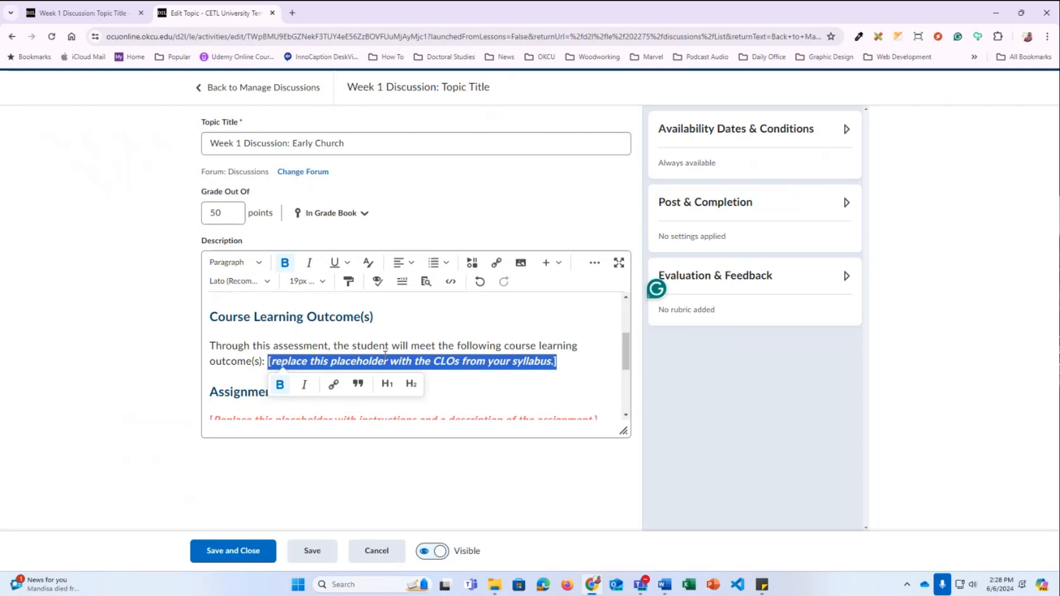
{"action": "scroll", "coordinate": [387, 354], "scroll_direction": "down", "scroll_amount": 1}
{"action": "left_click_drag", "start_coordinate": [596, 366], "coordinate": [208, 366]}
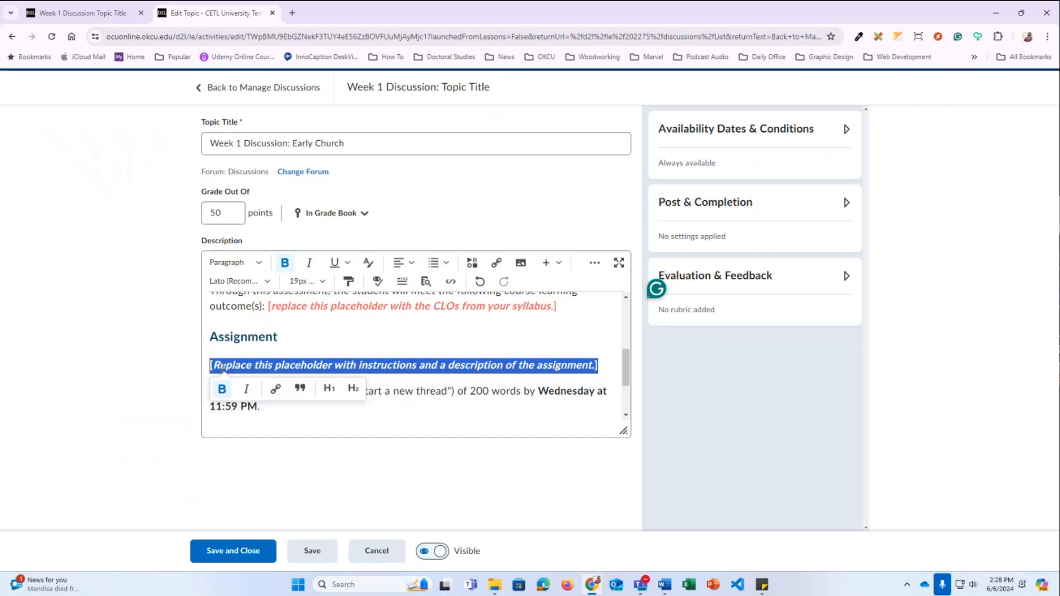
{"action": "type", "text": "Thisa"}
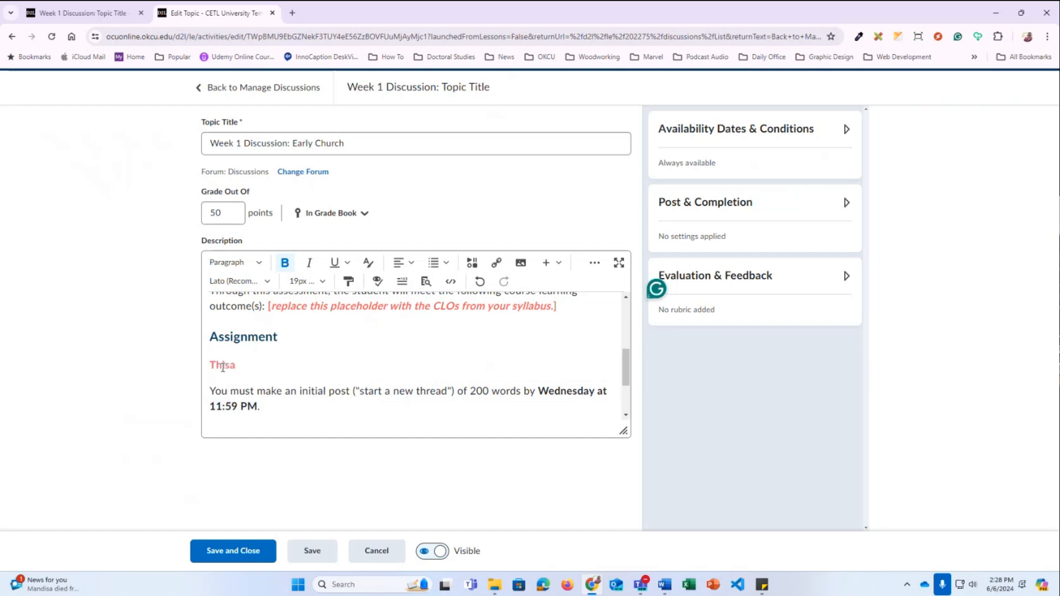
{"action": "left_click_drag", "start_coordinate": [250, 373], "coordinate": [210, 366]}
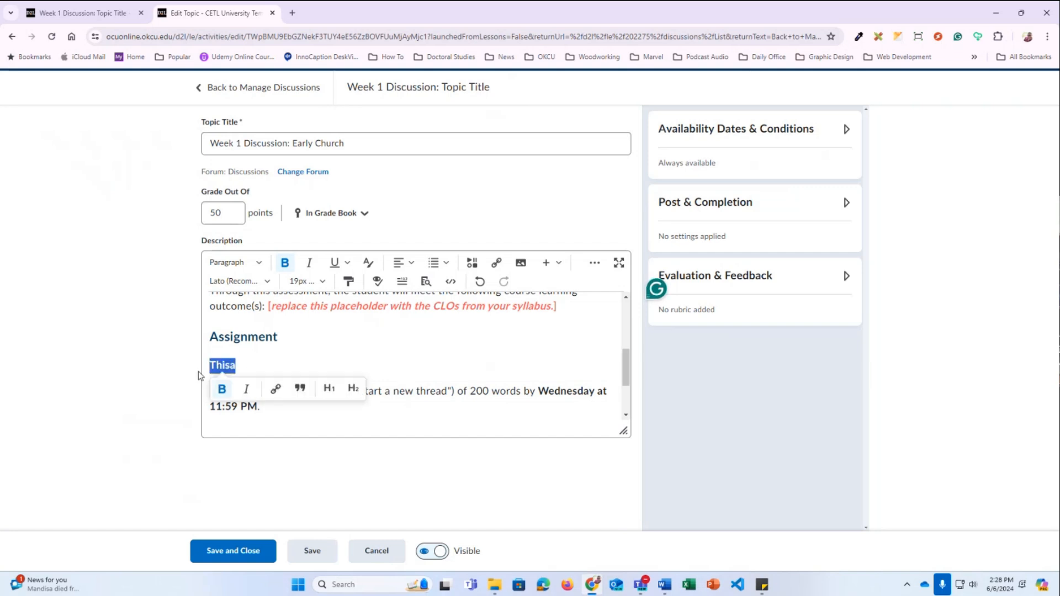
Apply black text colour to the test word, then undo it back to the placeholder
{"action": "left_click", "coordinate": [367, 265]}
{"action": "left_click", "coordinate": [456, 158]}
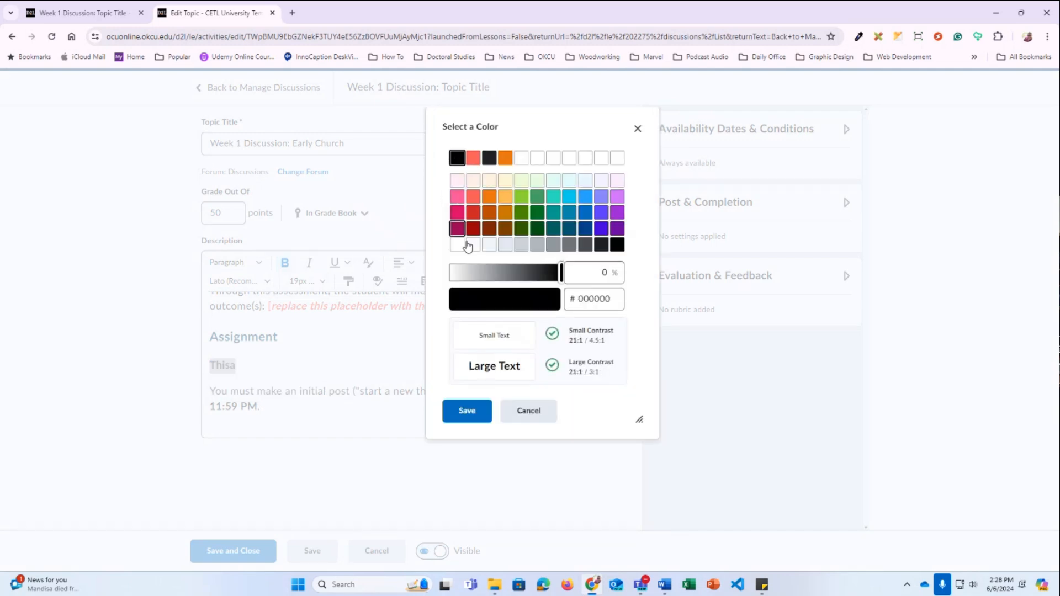
{"action": "left_click", "coordinate": [465, 412]}
{"action": "left_click", "coordinate": [241, 367]}
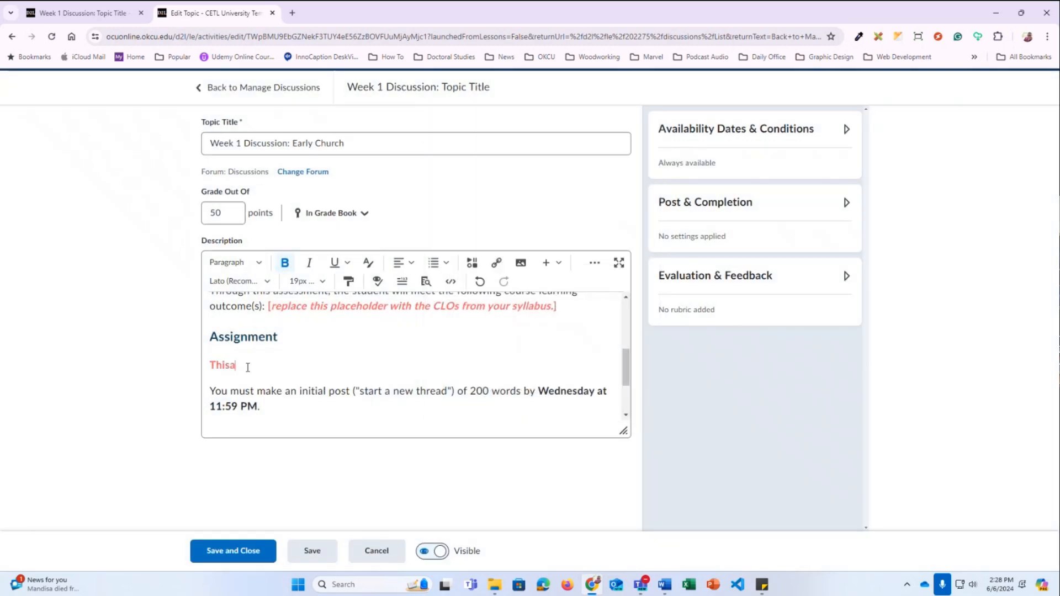
{"action": "key", "text": "ctrl+z"}
{"action": "key", "text": "ctrl+z"}
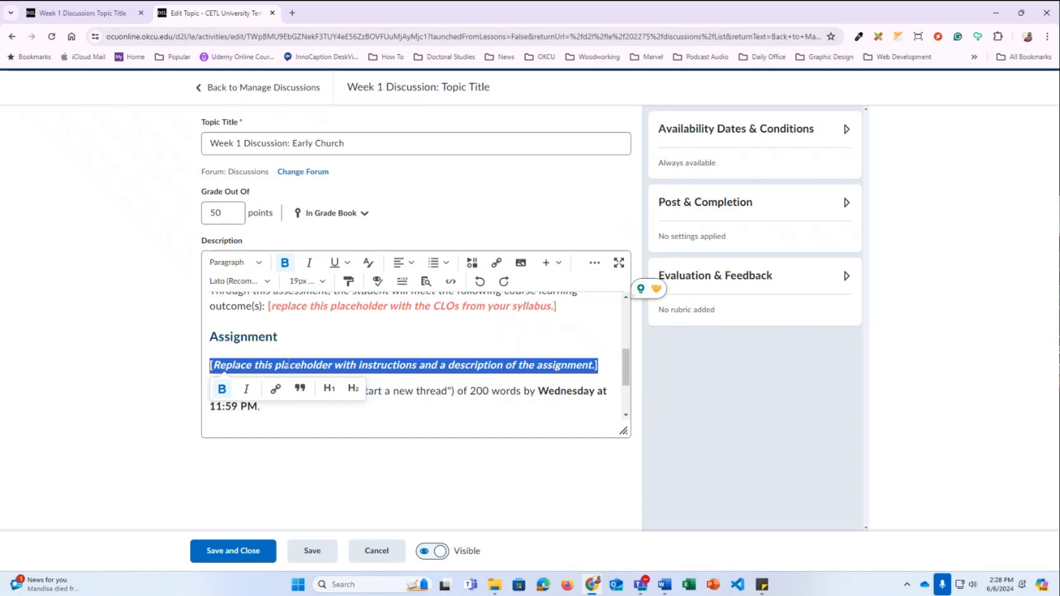
Type unbolded black test text 'asdflkjasd;lfk' at the placeholder, undo it, and reselect the placeholder line
{"action": "left_click", "coordinate": [329, 368]}
{"action": "left_click", "coordinate": [210, 365]}
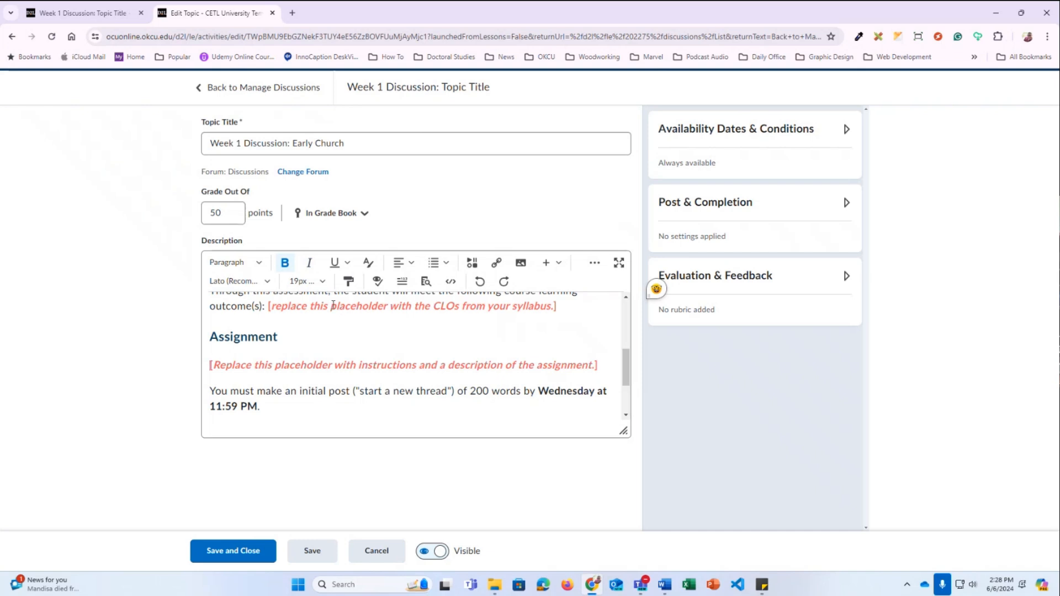
{"action": "left_click", "coordinate": [285, 263]}
{"action": "left_click", "coordinate": [365, 266]}
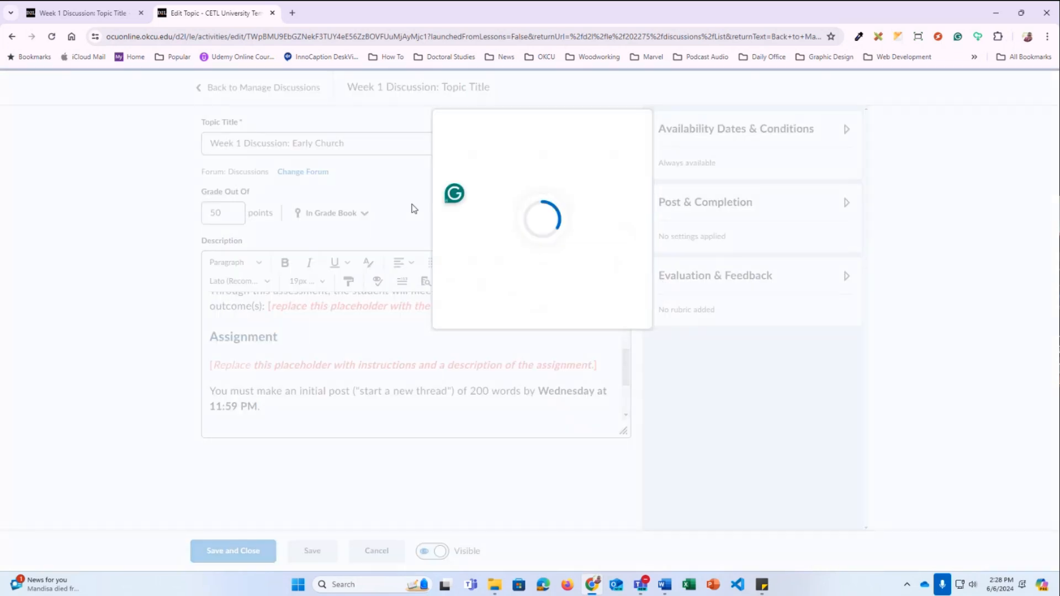
{"action": "left_click", "coordinate": [457, 159]}
{"action": "left_click", "coordinate": [459, 411]}
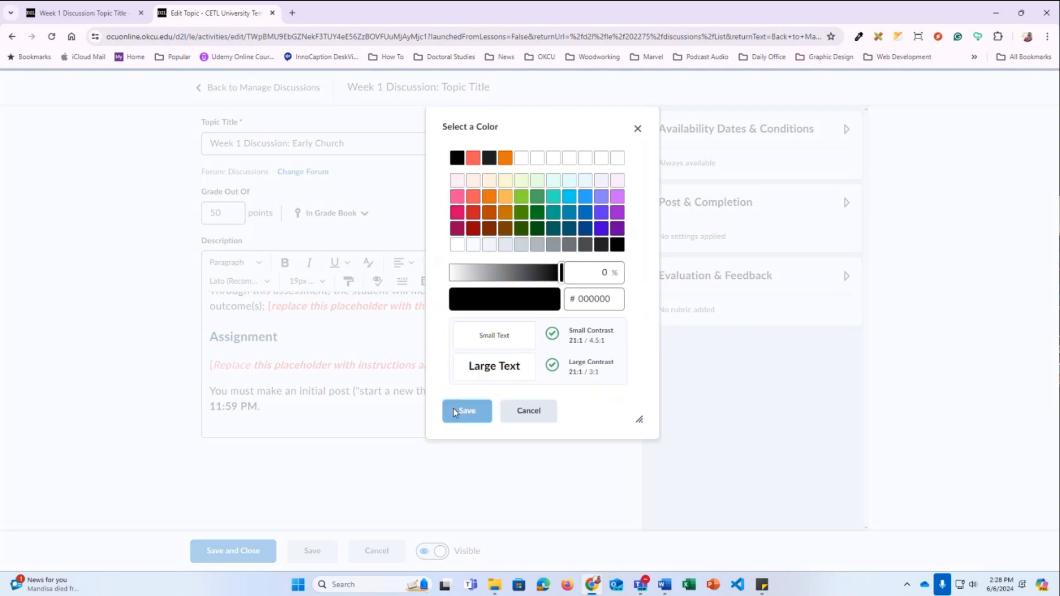
{"action": "type", "text": "asdflkjasd;lfk"}
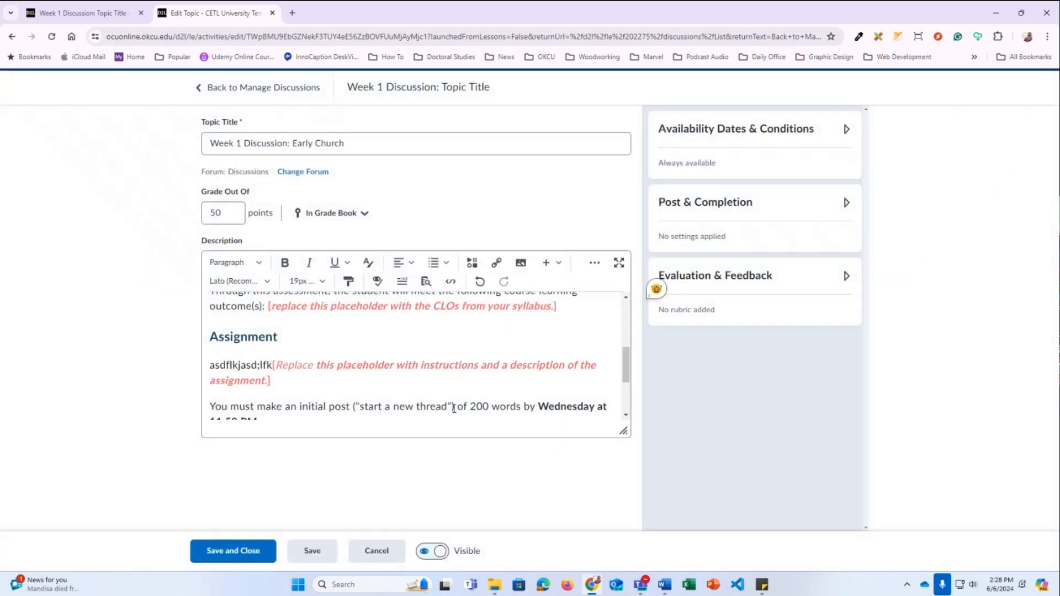
{"action": "key", "text": "Return"}
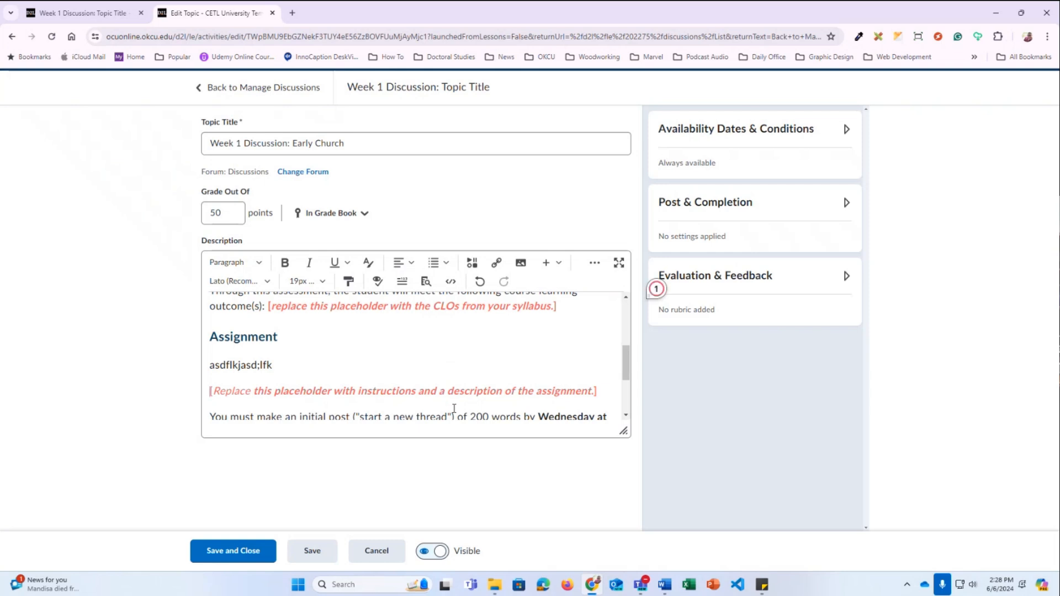
{"action": "key", "text": "ctrl+z"}
{"action": "key", "text": "ctrl+z"}
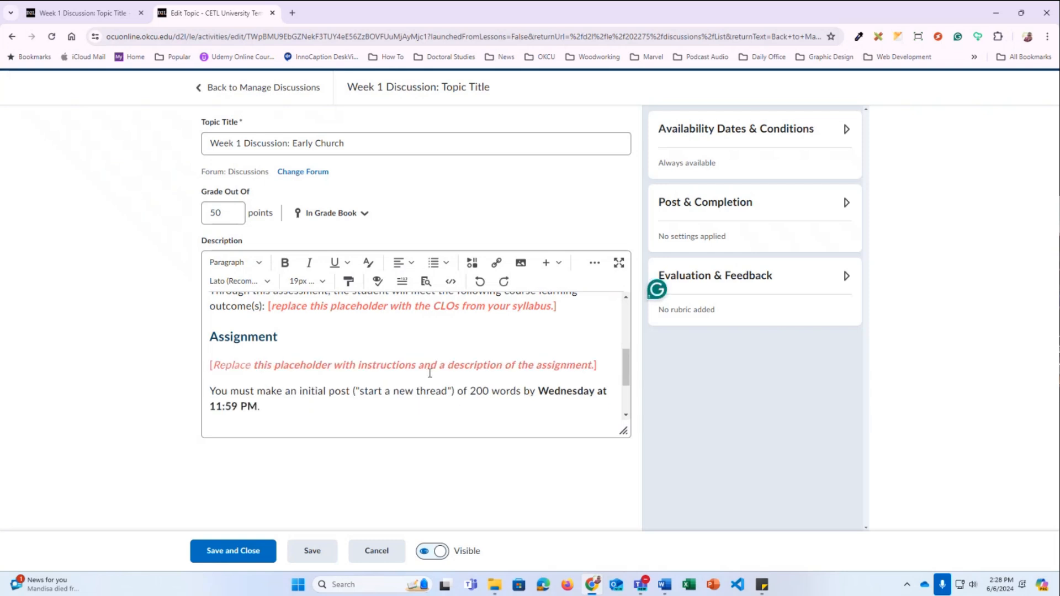
{"action": "left_click_drag", "start_coordinate": [605, 366], "coordinate": [209, 366]}
{"action": "scroll", "coordinate": [375, 368], "scroll_direction": "up", "scroll_amount": 1}
{"action": "scroll", "coordinate": [375, 369], "scroll_direction": "down", "scroll_amount": 3}
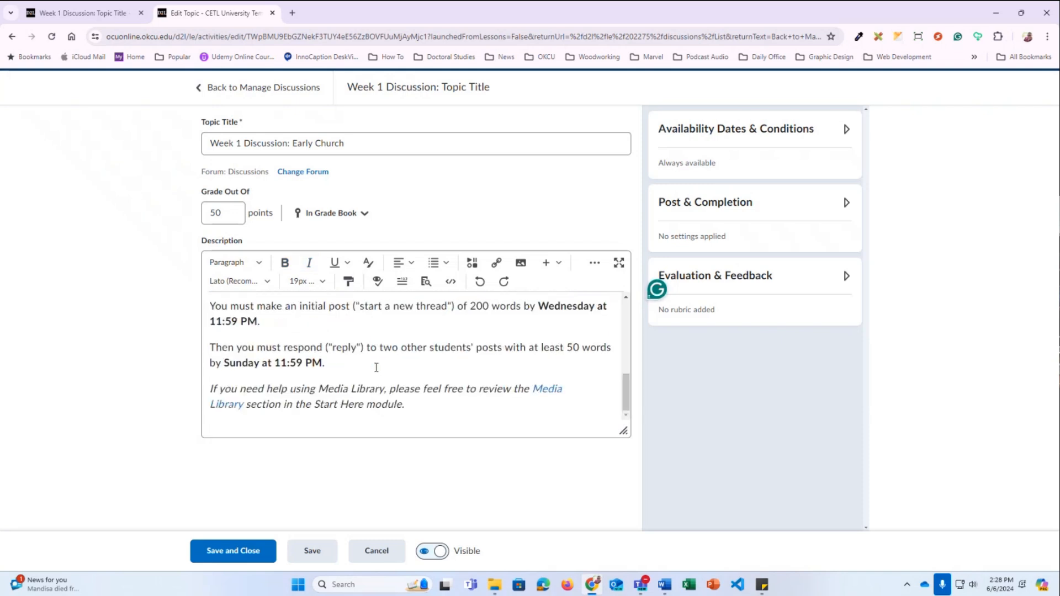
Cancel and discard the discussion edits, then return to the Week 1: Topic Title content unit
{"action": "left_click", "coordinate": [377, 552]}
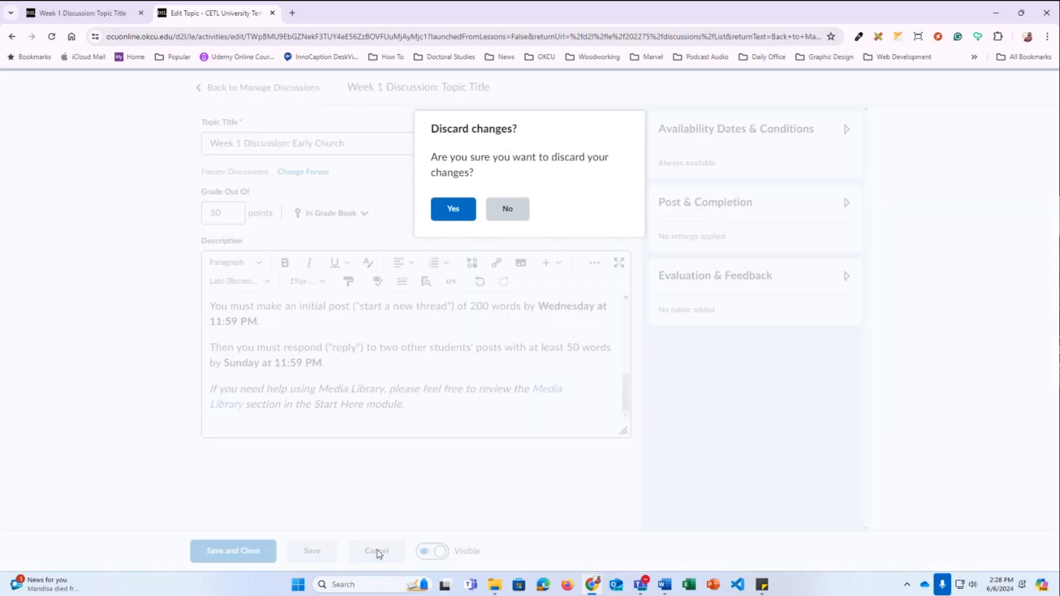
{"action": "left_click", "coordinate": [453, 208]}
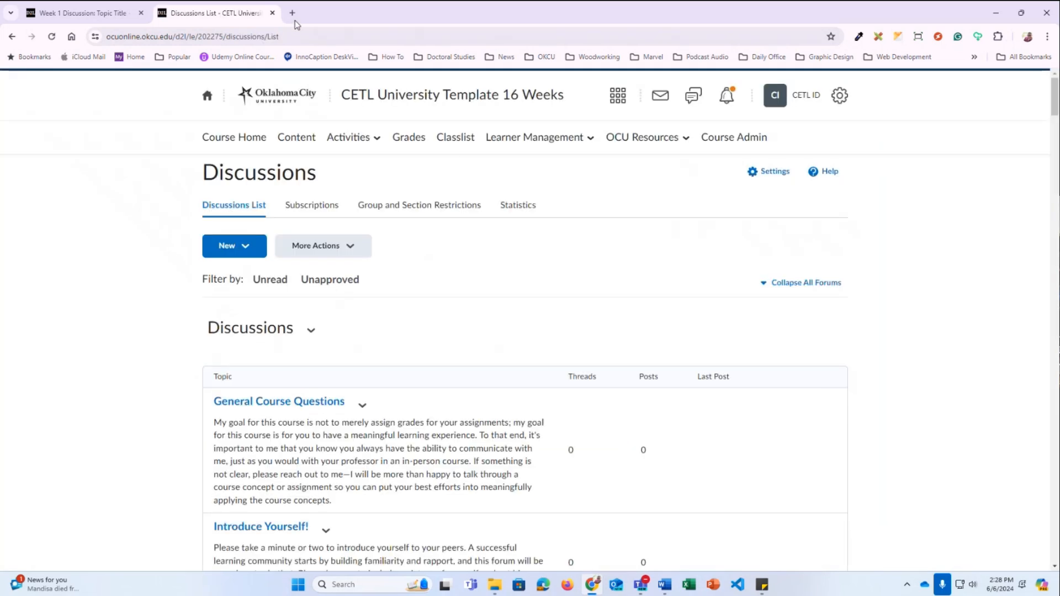
{"action": "left_click", "coordinate": [297, 137]}
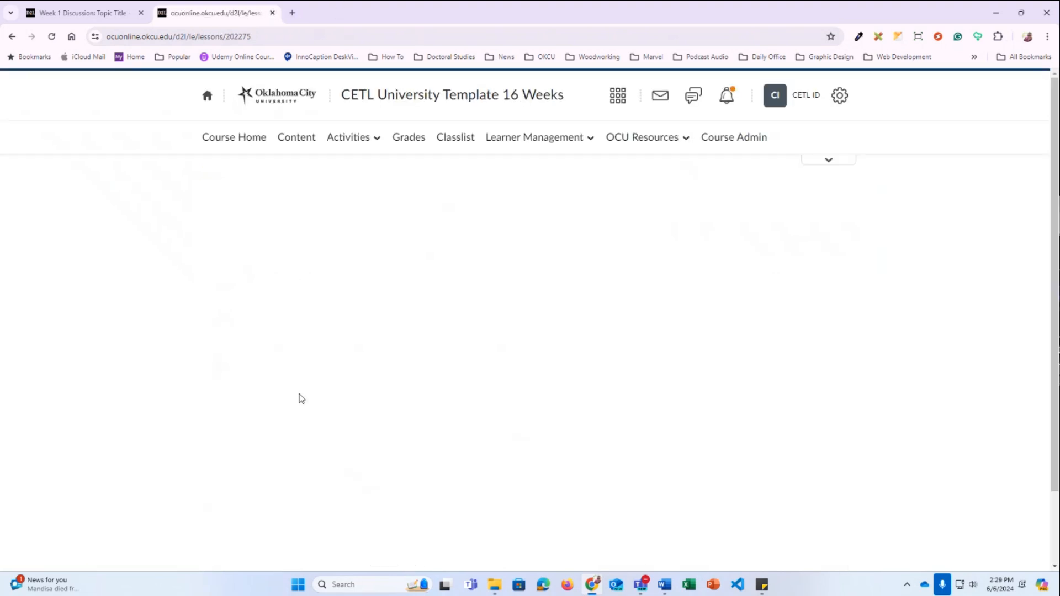
{"action": "scroll", "coordinate": [265, 398], "scroll_direction": "down", "scroll_amount": 1}
{"action": "left_click", "coordinate": [265, 339]}
{"action": "scroll", "coordinate": [272, 348], "scroll_direction": "down", "scroll_amount": 5}
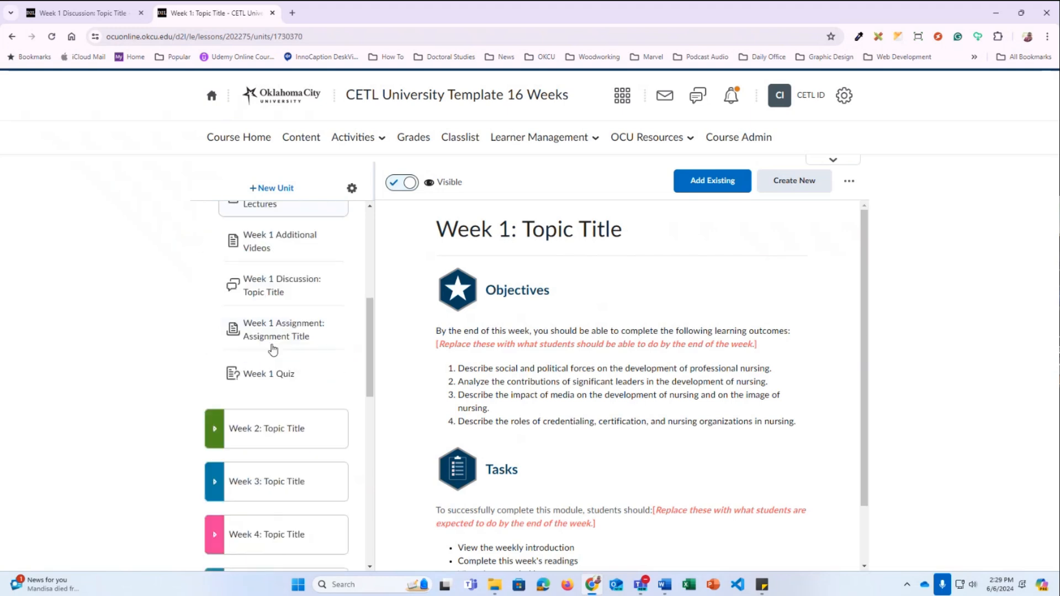
Go from the Week 1 Assignment item to the Assignments tool and open Edit Assignment
{"action": "left_click", "coordinate": [280, 336]}
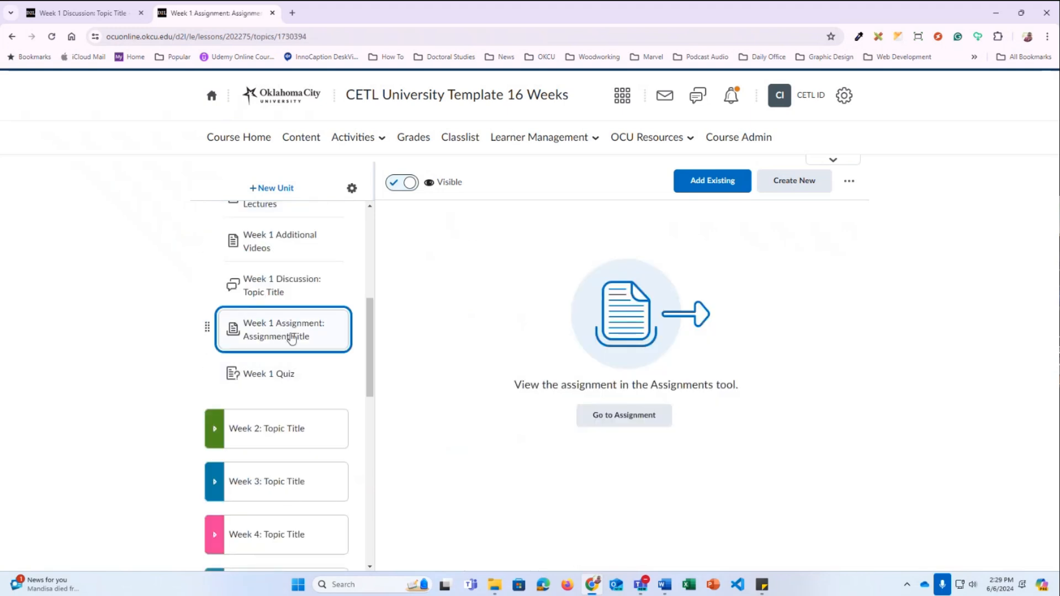
{"action": "left_click", "coordinate": [632, 426]}
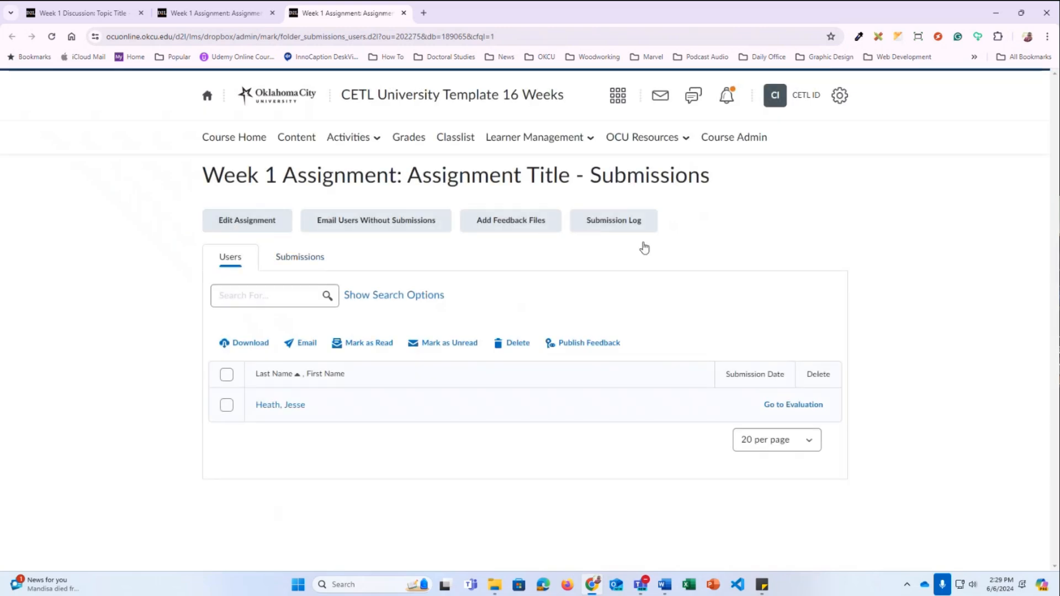
{"action": "left_click", "coordinate": [231, 224]}
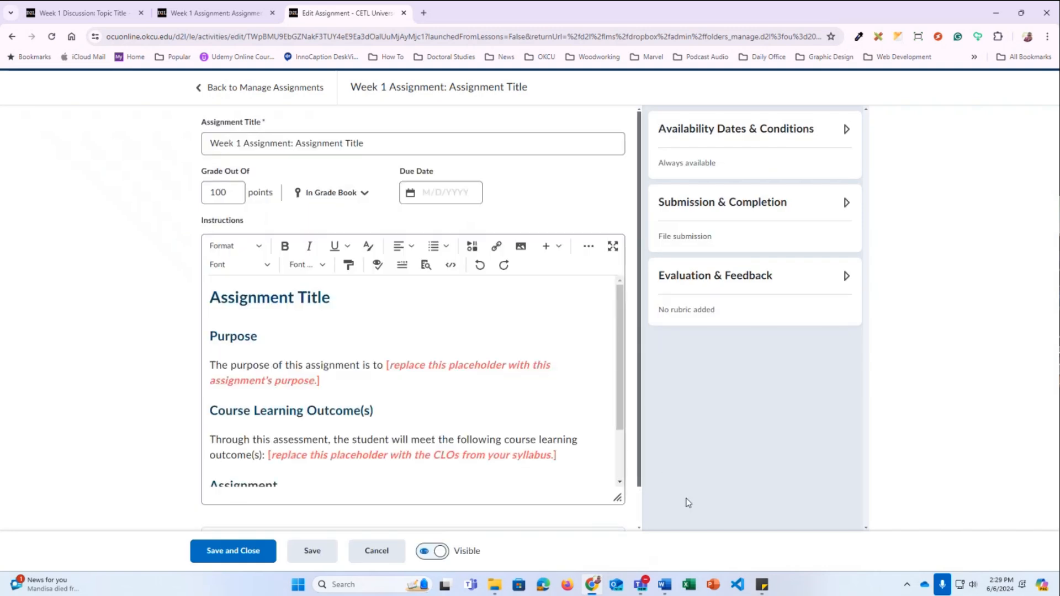
{"action": "left_click", "coordinate": [374, 142]}
{"action": "left_click_drag", "start_coordinate": [373, 143], "coordinate": [296, 143]}
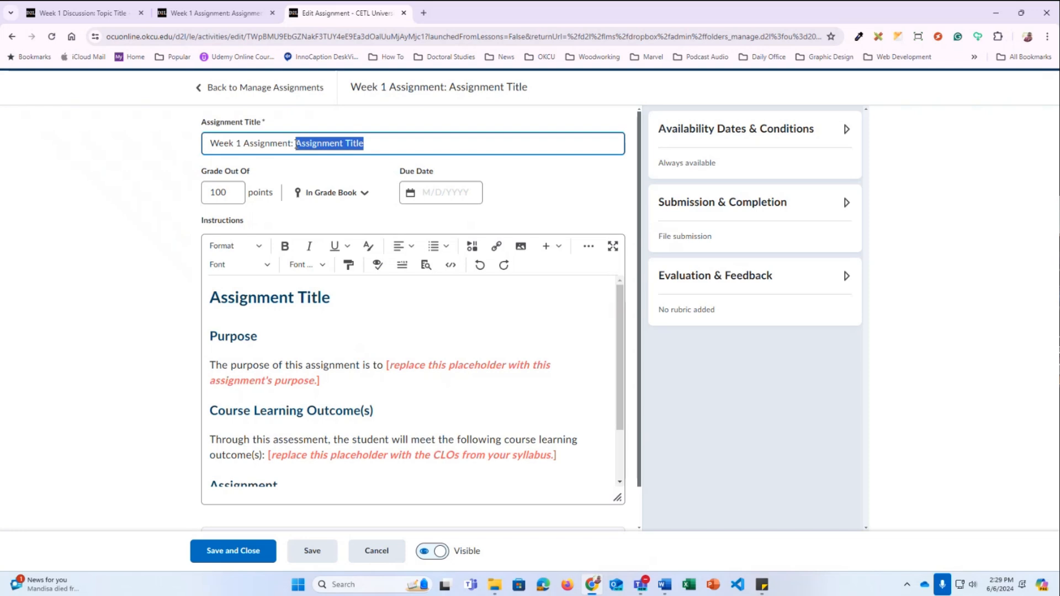
{"action": "left_click_drag", "start_coordinate": [338, 380], "coordinate": [387, 367]}
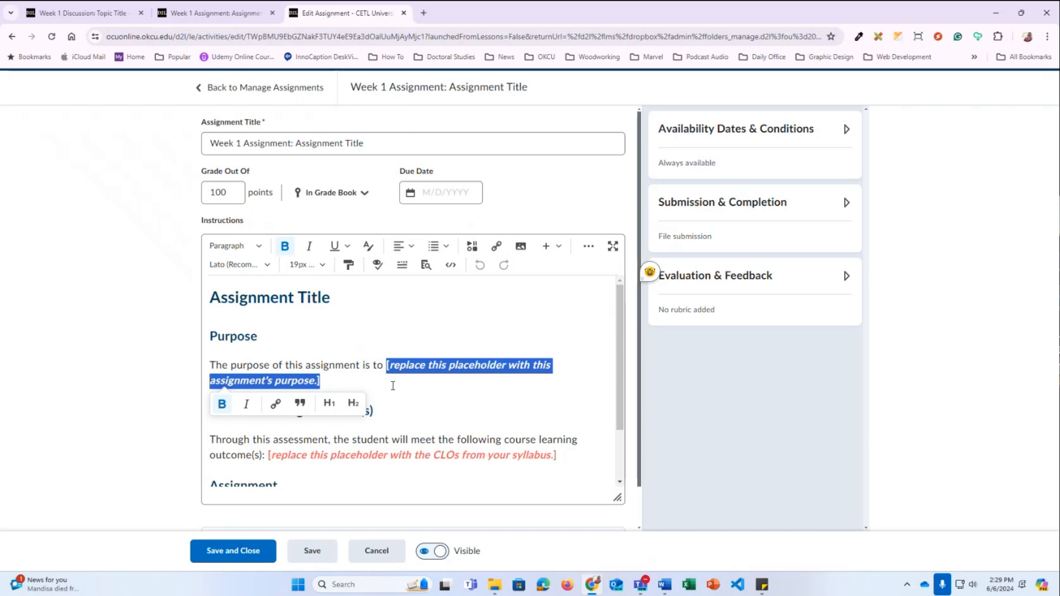
{"action": "scroll", "coordinate": [390, 386], "scroll_direction": "down", "scroll_amount": 1}
{"action": "left_click_drag", "start_coordinate": [558, 401], "coordinate": [270, 400]}
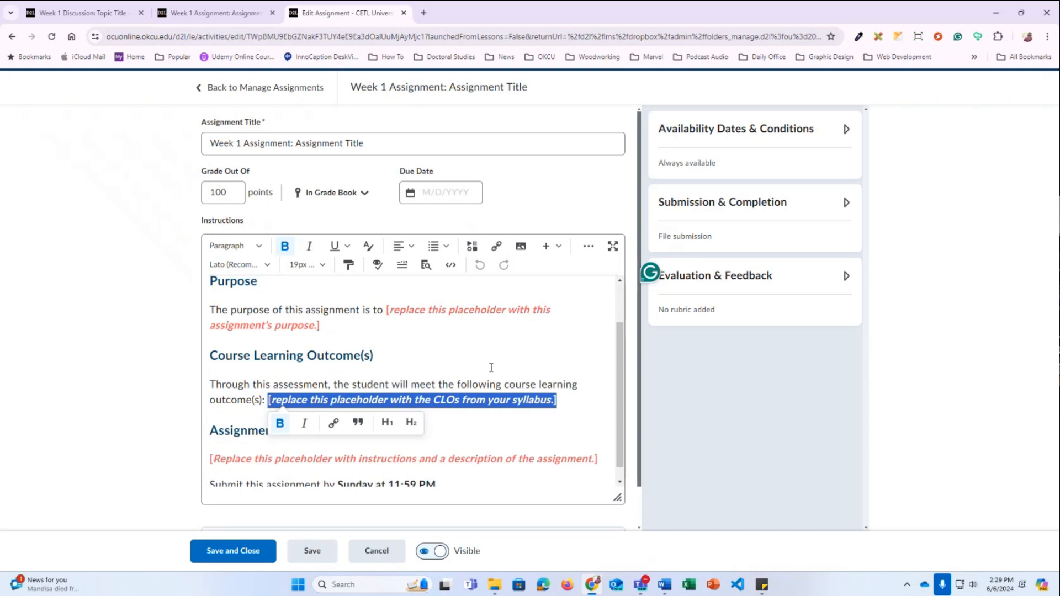
{"action": "scroll", "coordinate": [530, 406], "scroll_direction": "down", "scroll_amount": 1}
{"action": "left_click_drag", "start_coordinate": [596, 453], "coordinate": [197, 455]}
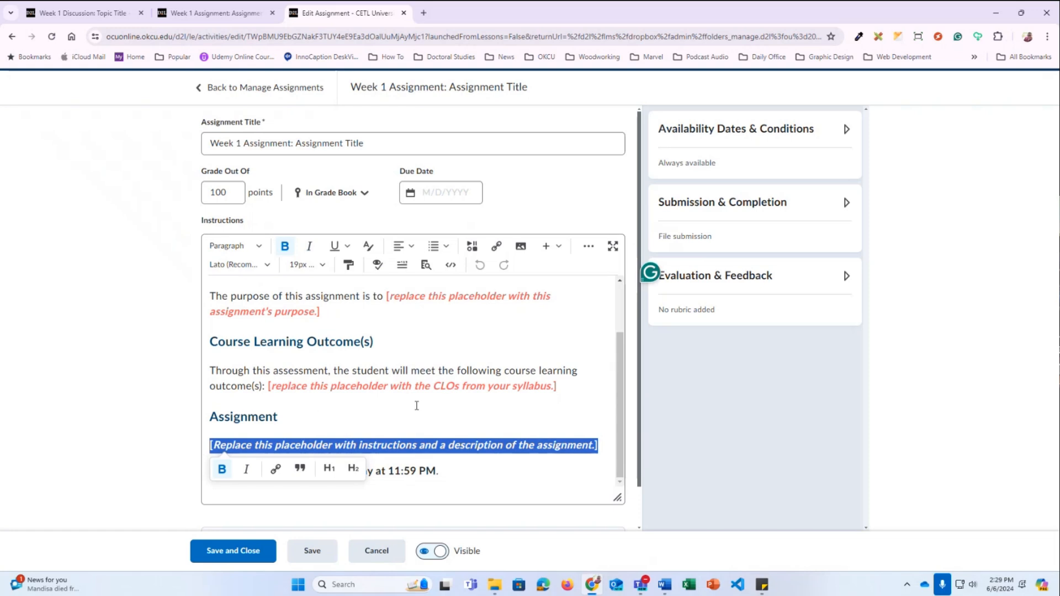
Inspect the availability Start Date and Due Date fields, then collapse the availability settings
{"action": "left_click", "coordinate": [738, 137]}
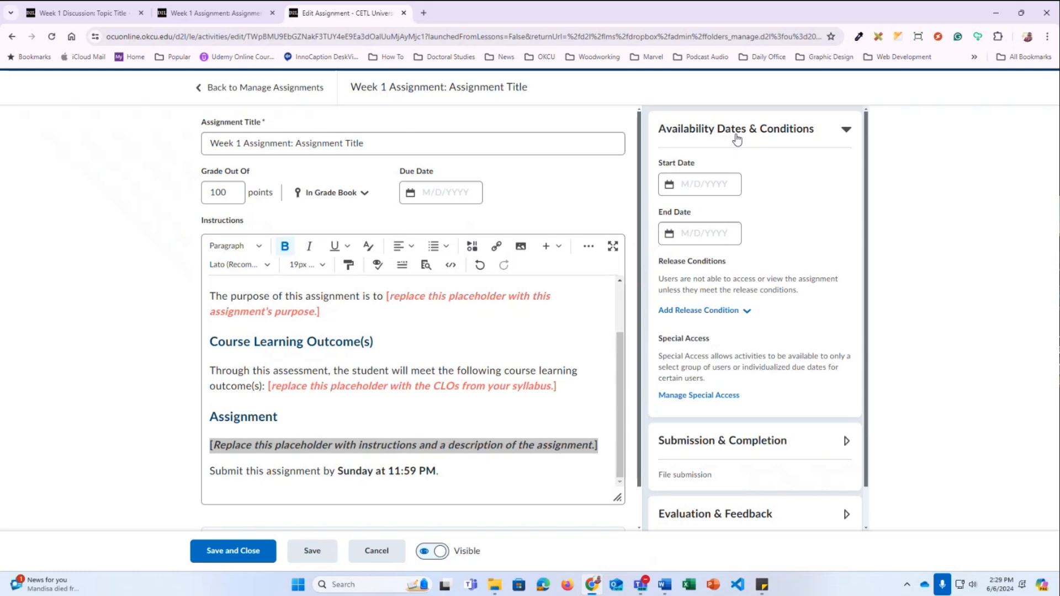
{"action": "left_click", "coordinate": [736, 139]}
{"action": "left_click", "coordinate": [737, 139]}
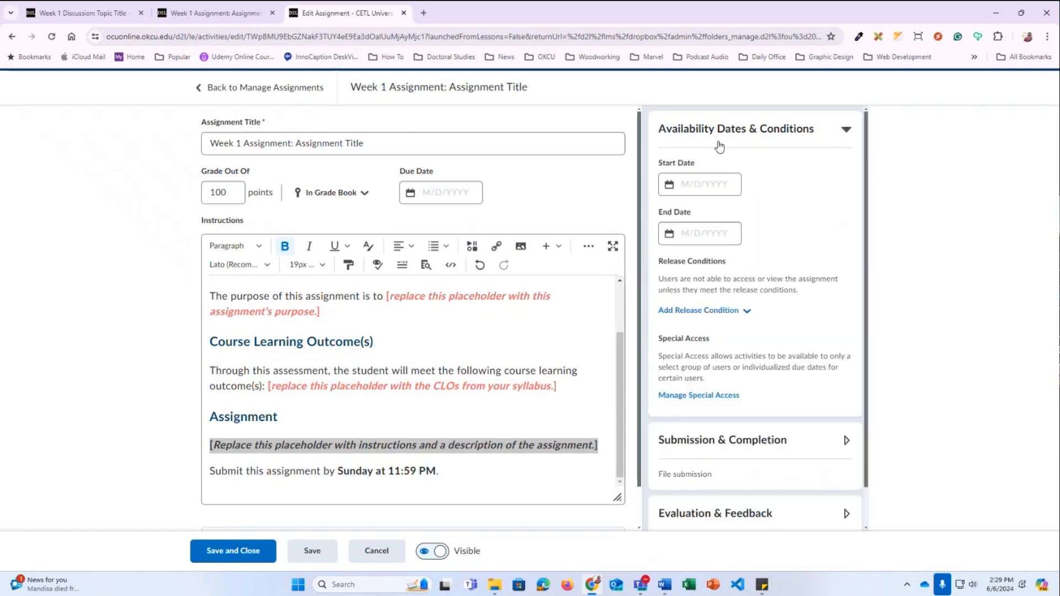
{"action": "left_click", "coordinate": [721, 185]}
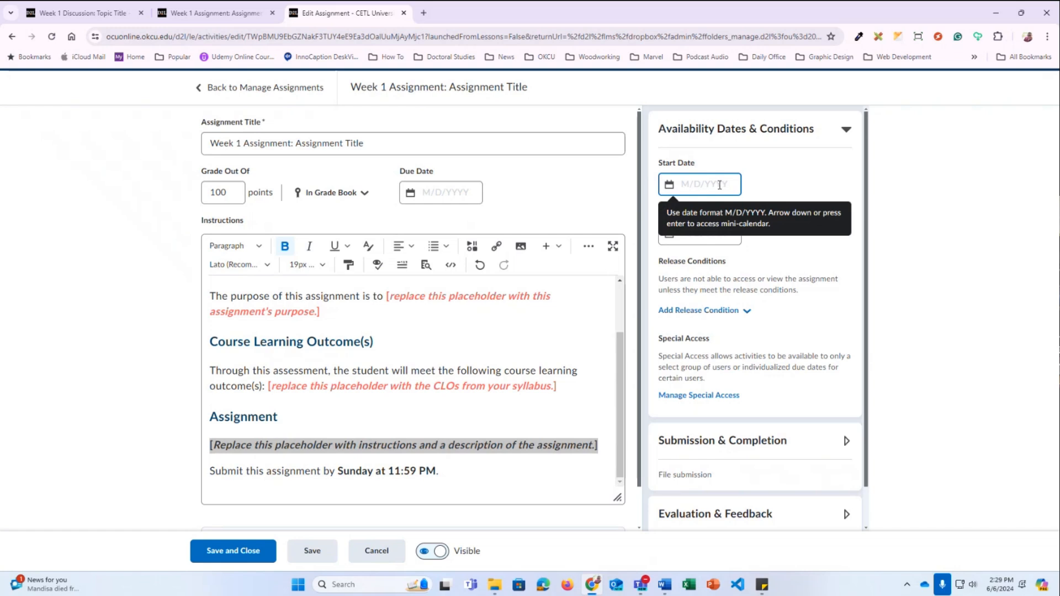
{"action": "left_click", "coordinate": [447, 193]}
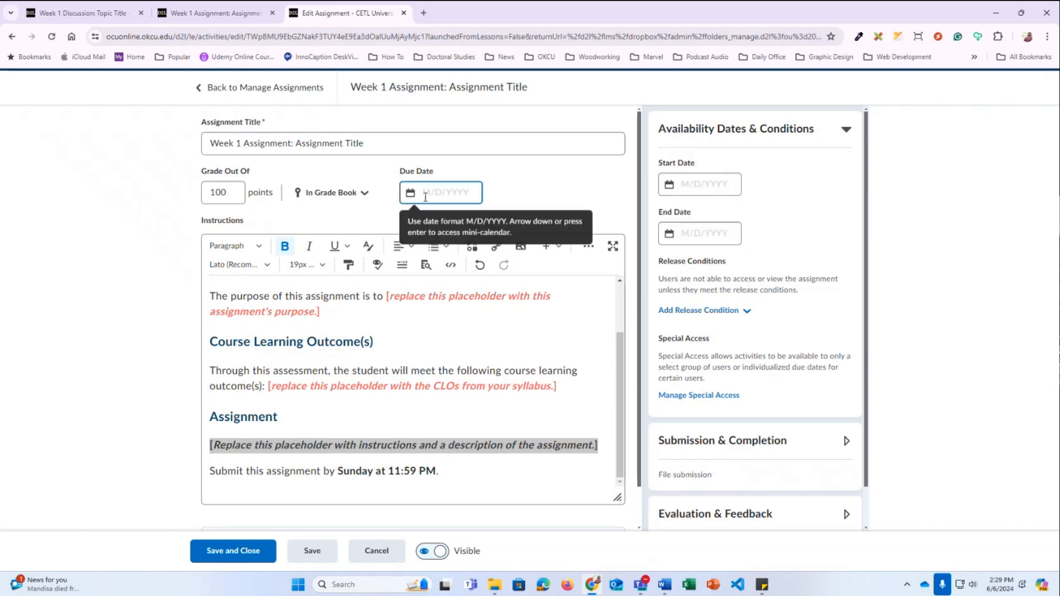
{"action": "left_click", "coordinate": [432, 195]}
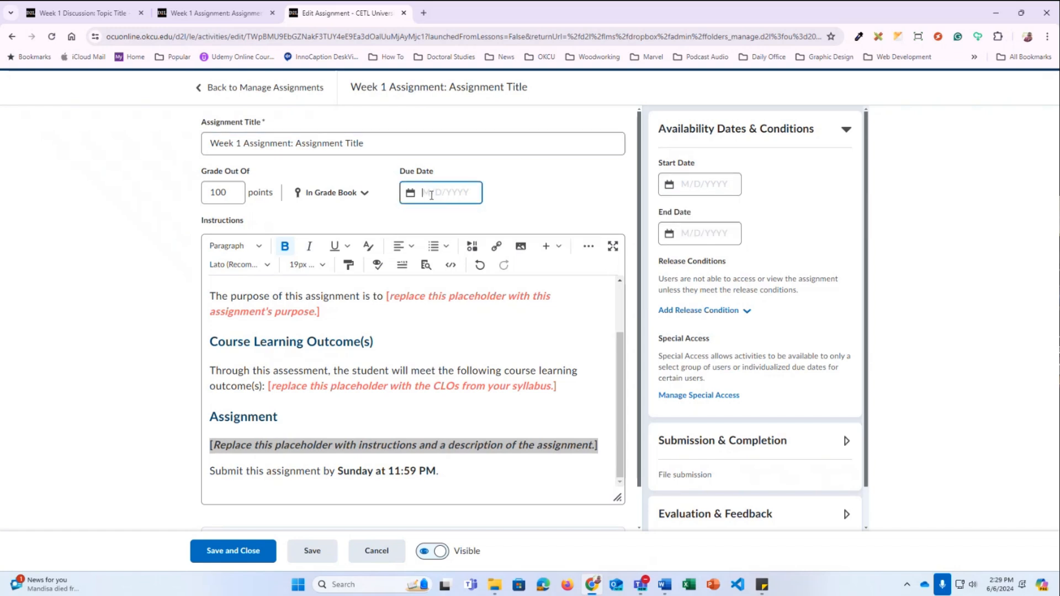
{"action": "left_click", "coordinate": [431, 195]}
{"action": "left_click", "coordinate": [774, 140]}
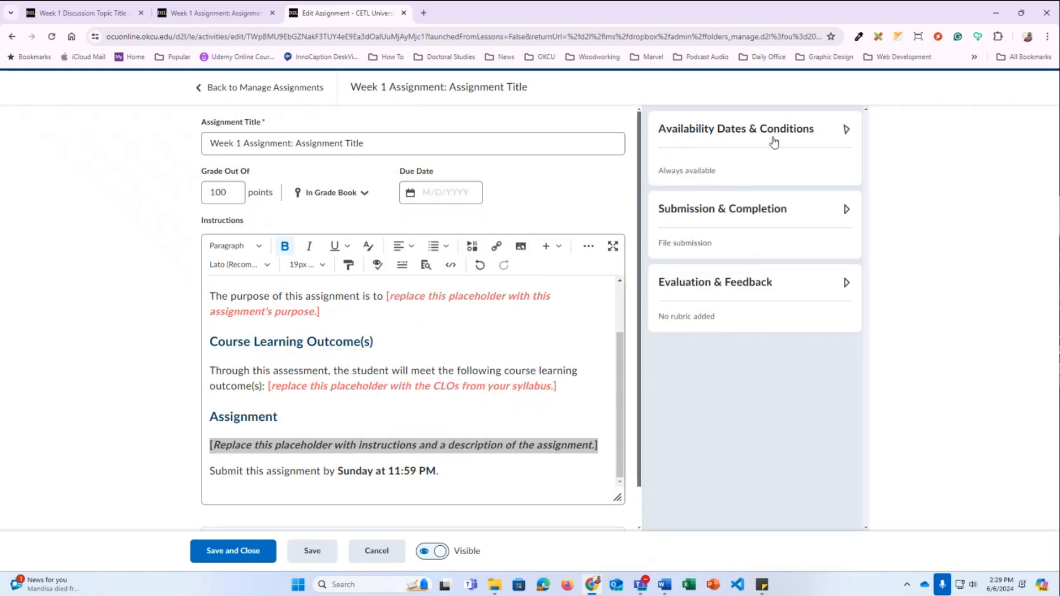
Set Submission Type to On paper submission and expand Evaluation & Feedback
{"action": "left_click", "coordinate": [774, 207]}
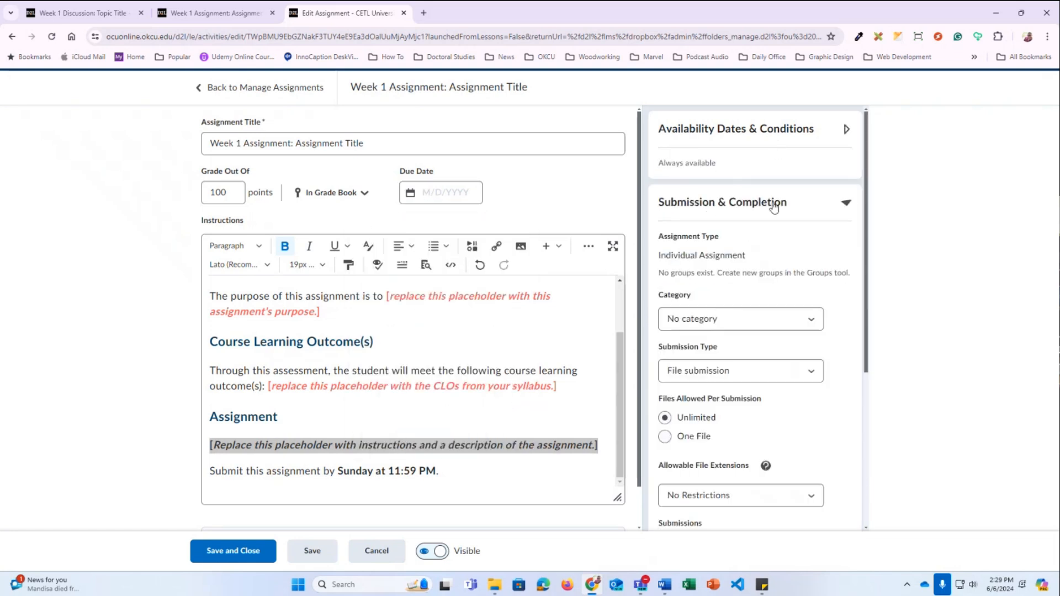
{"action": "left_click", "coordinate": [694, 380]}
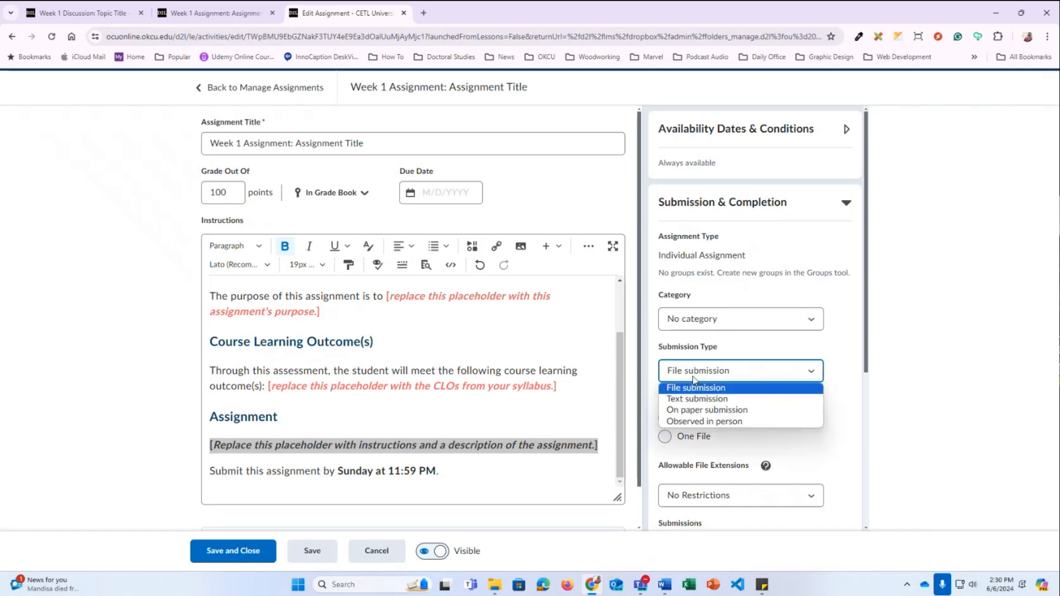
{"action": "left_click", "coordinate": [689, 400]}
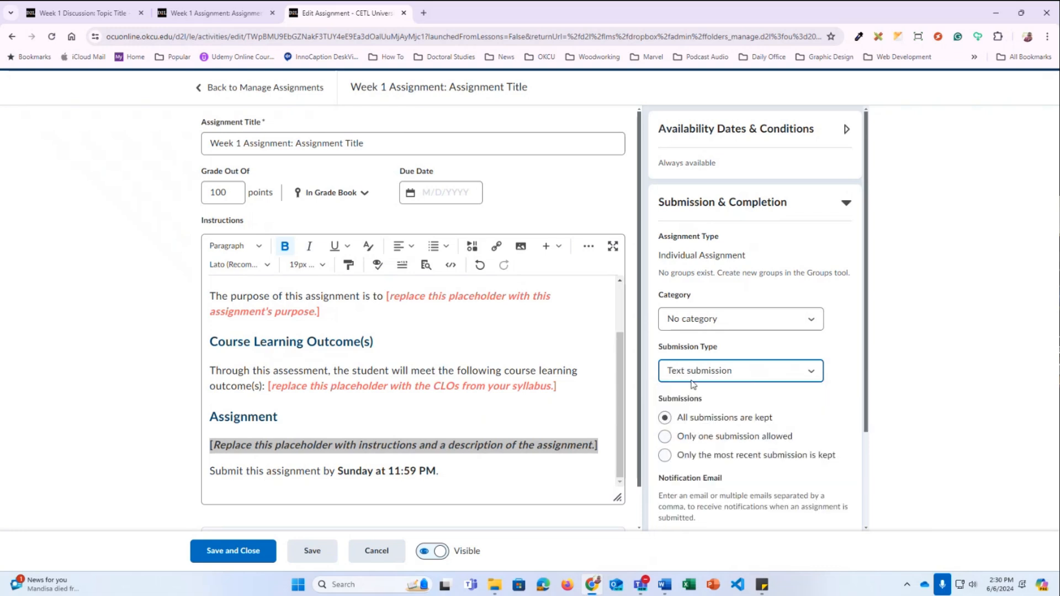
{"action": "left_click", "coordinate": [692, 376]}
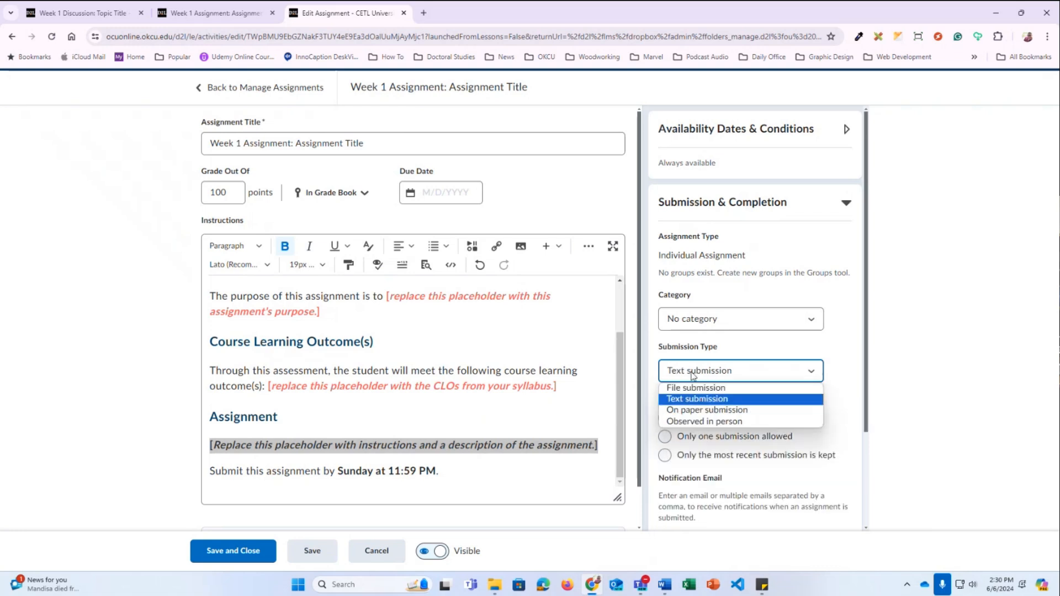
{"action": "left_click", "coordinate": [693, 411]}
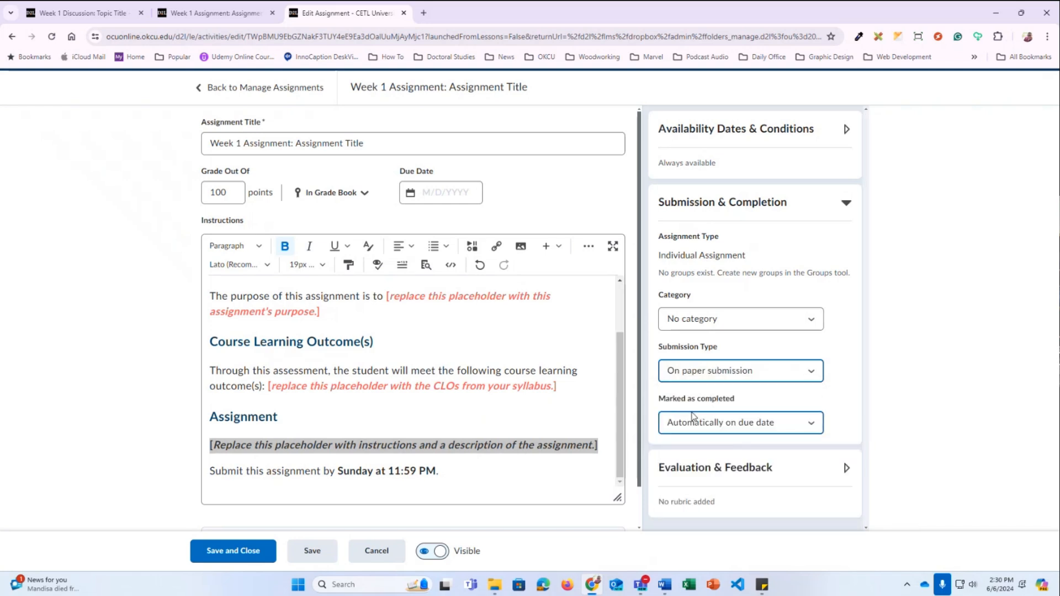
{"action": "left_click", "coordinate": [713, 478]}
Check the Add Rubric options, select the 100-point Grade Out Of value, then cancel editing
{"action": "scroll", "coordinate": [713, 478], "scroll_direction": "down", "scroll_amount": 2}
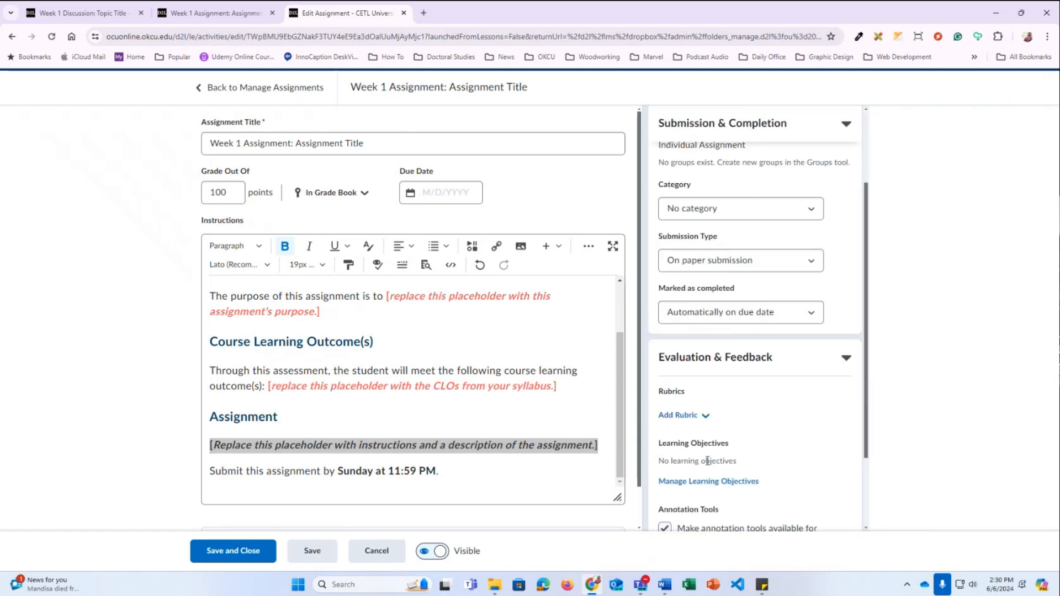
{"action": "left_click", "coordinate": [688, 421]}
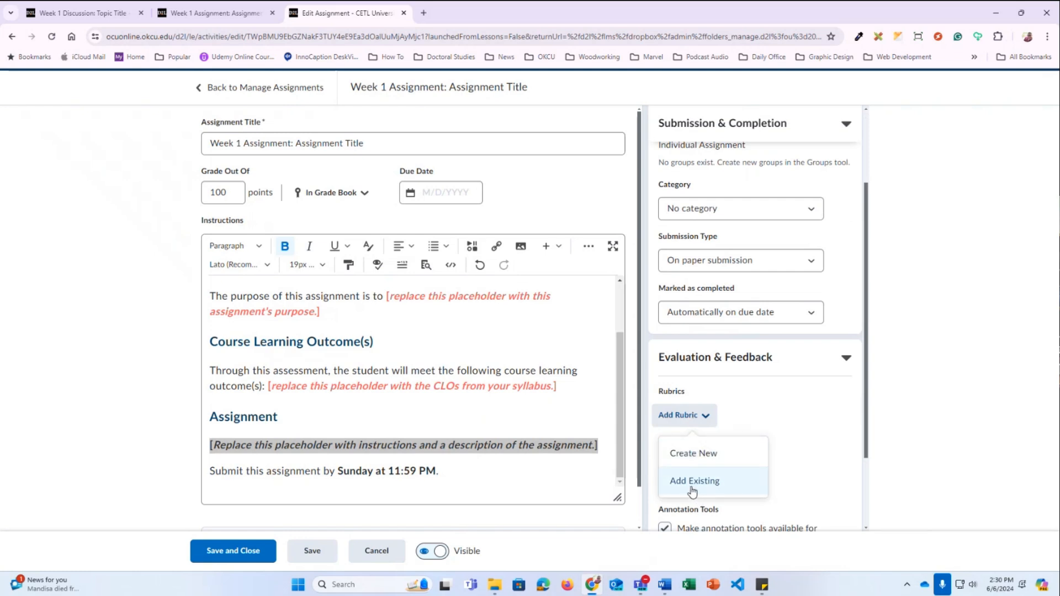
{"action": "scroll", "coordinate": [814, 421], "scroll_direction": "down", "scroll_amount": 2}
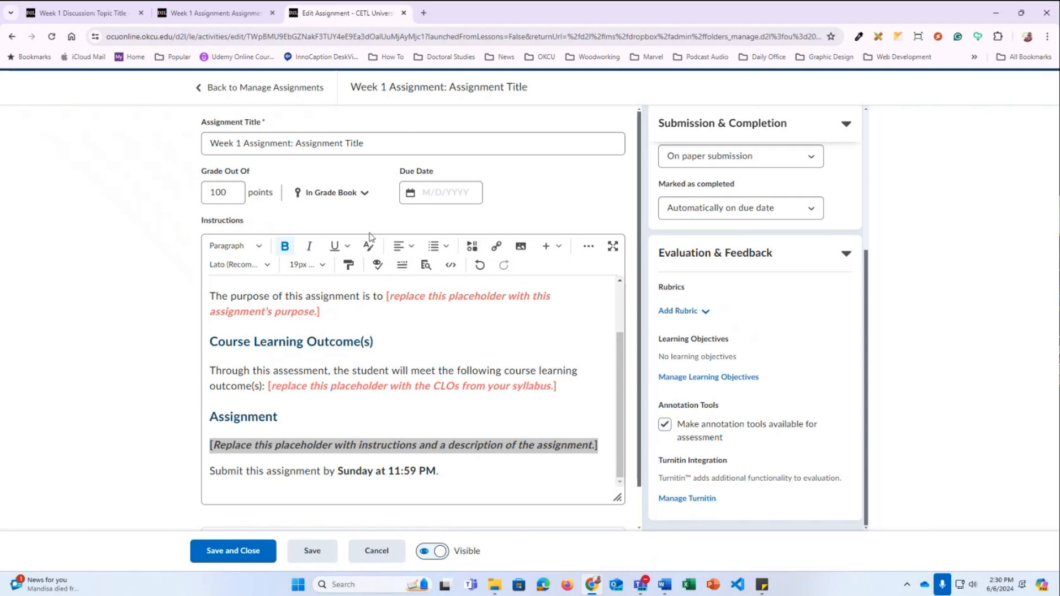
{"action": "left_click", "coordinate": [239, 194]}
{"action": "left_click_drag", "start_coordinate": [238, 195], "coordinate": [196, 199]}
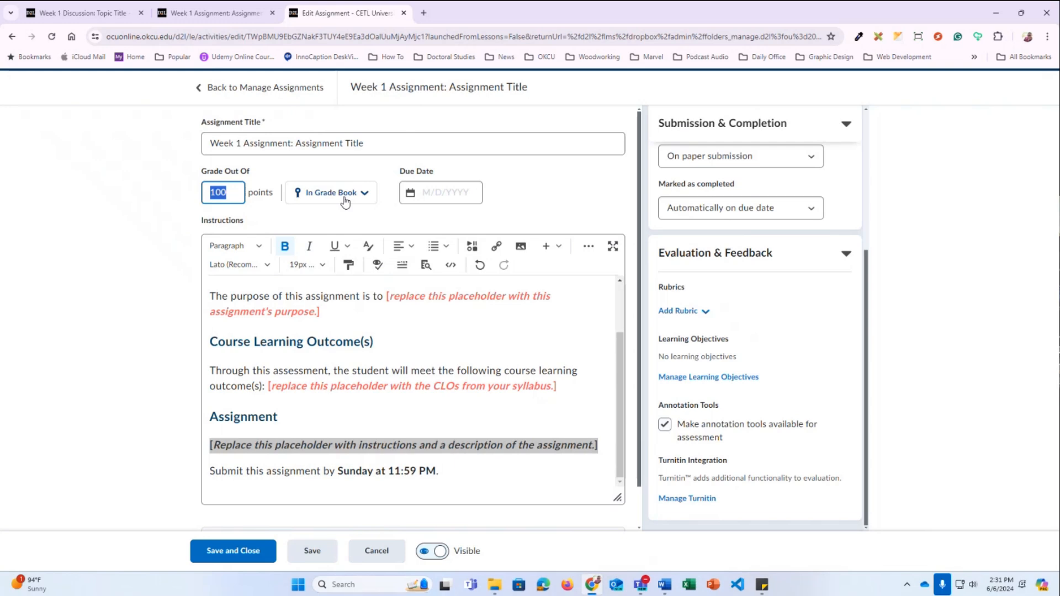
{"action": "left_click", "coordinate": [378, 550]}
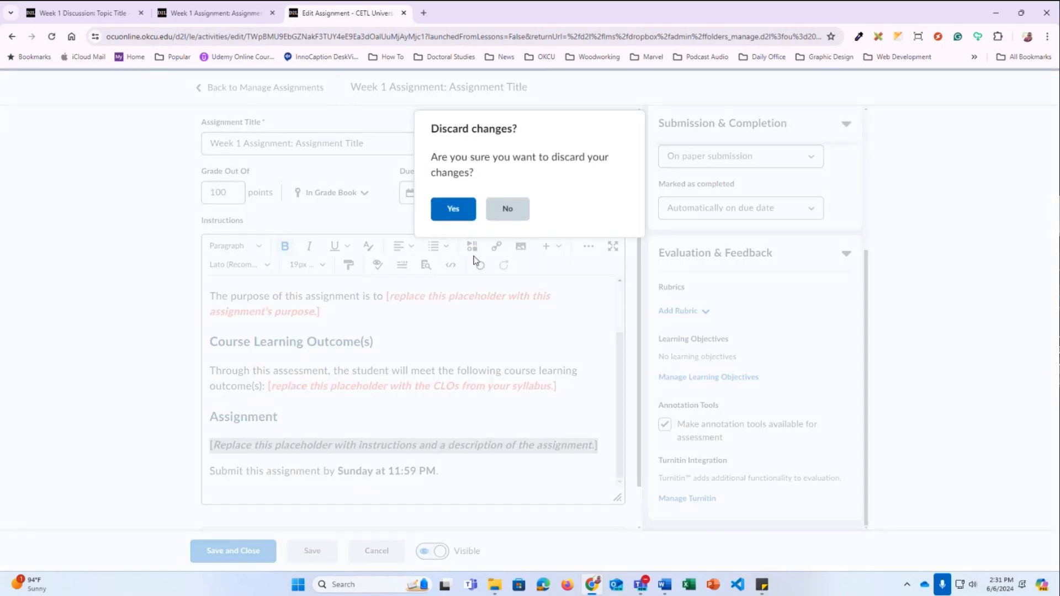
Confirm discarding the assignment changes, then open Week 1 Quiz under Week 1: Topic Title in Content
{"action": "left_click", "coordinate": [453, 209]}
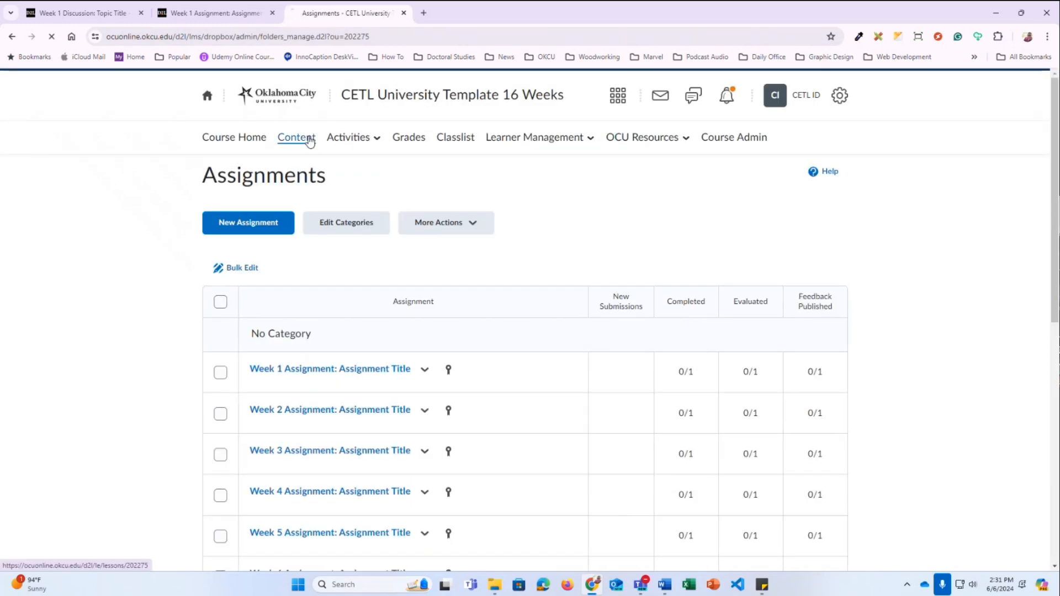
{"action": "left_click", "coordinate": [309, 141]}
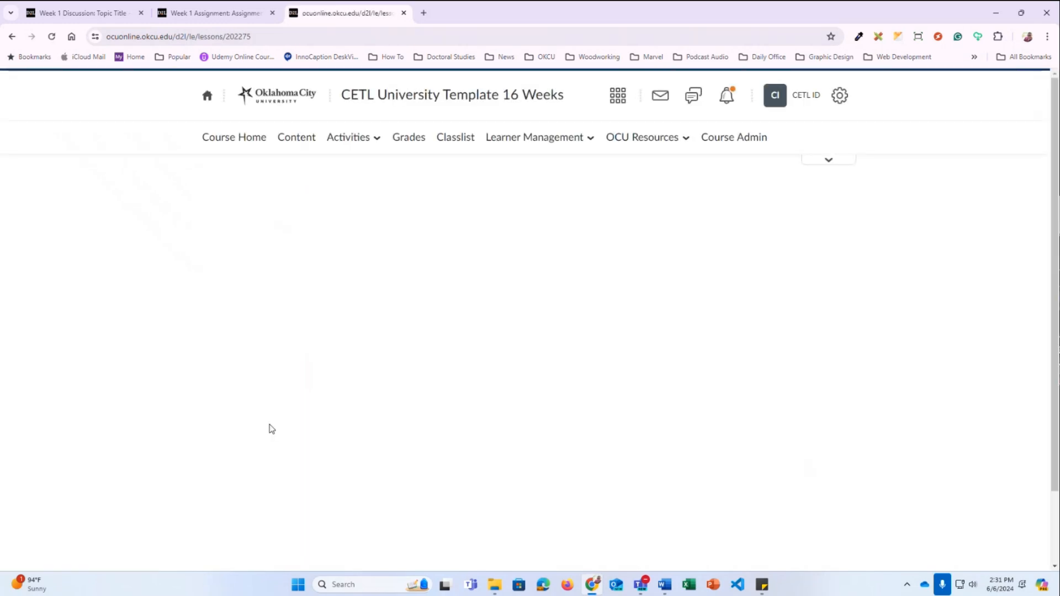
{"action": "left_click", "coordinate": [257, 398]}
{"action": "scroll", "coordinate": [257, 399], "scroll_direction": "down", "scroll_amount": 5}
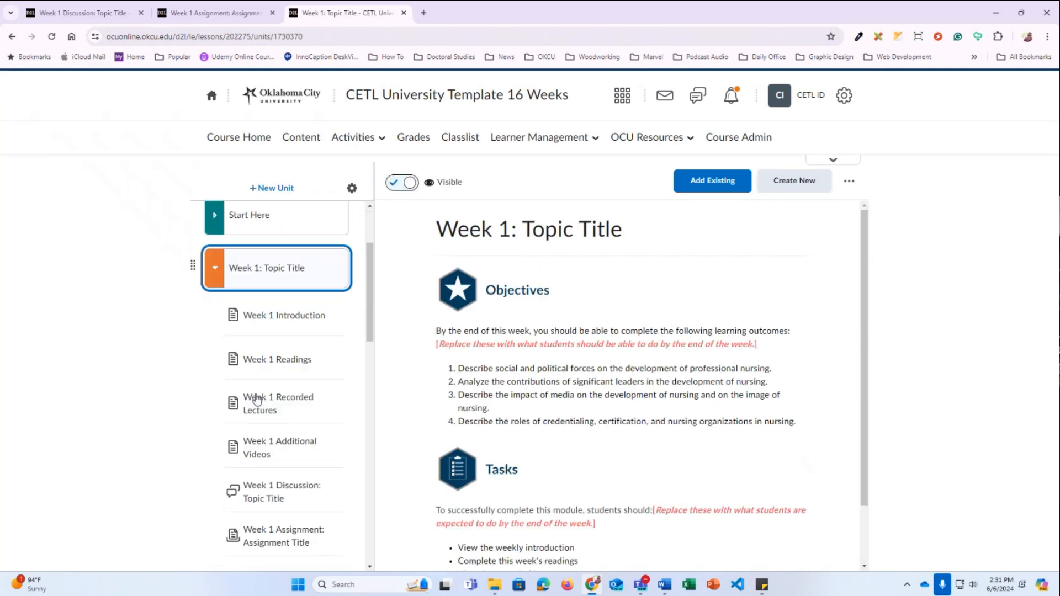
{"action": "scroll", "coordinate": [257, 399], "scroll_direction": "down", "scroll_amount": 1}
{"action": "left_click", "coordinate": [276, 374]}
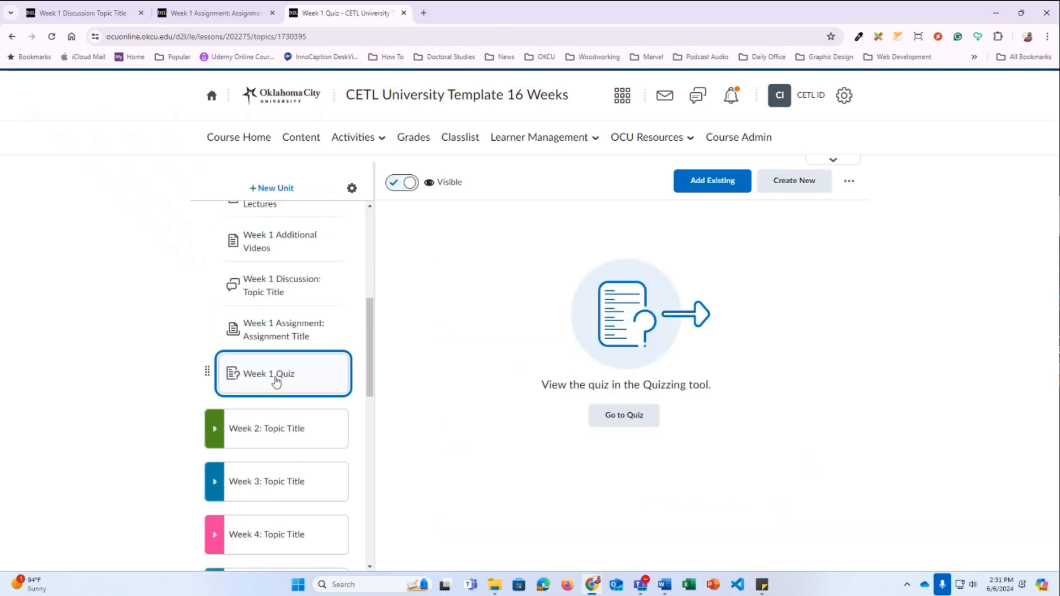
Open the Week 1 Quiz in the editor and look over its title and settings
{"action": "left_click", "coordinate": [612, 418]}
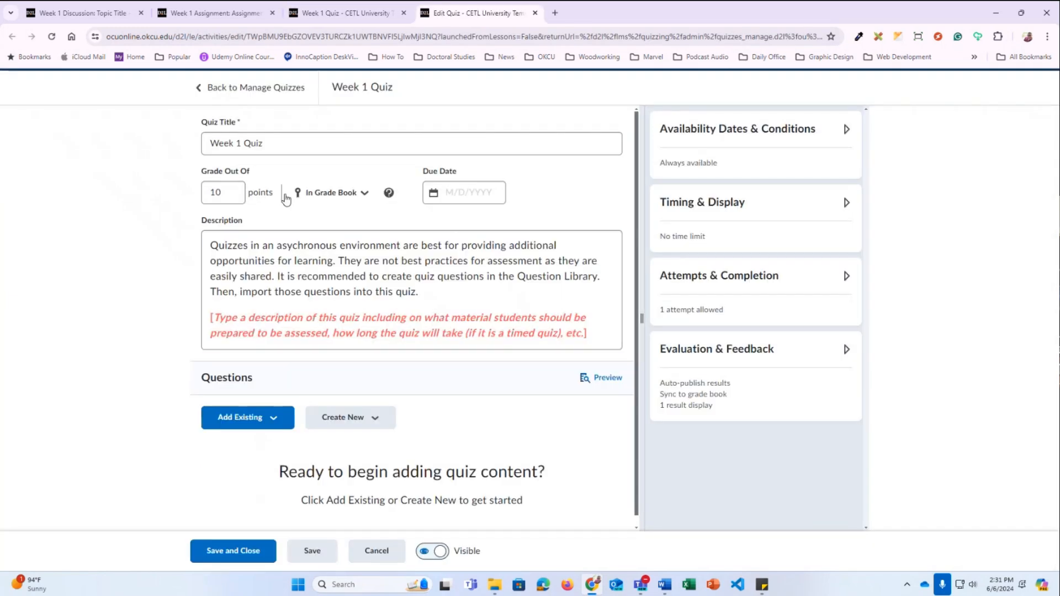
{"action": "left_click", "coordinate": [294, 148]}
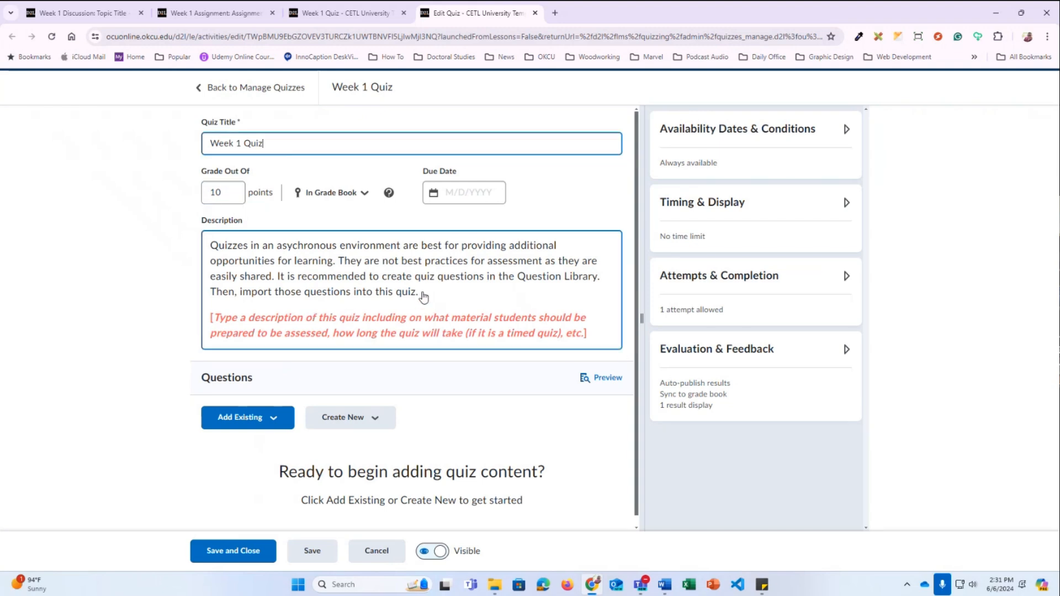
{"action": "scroll", "coordinate": [469, 286], "scroll_direction": "down", "scroll_amount": 1}
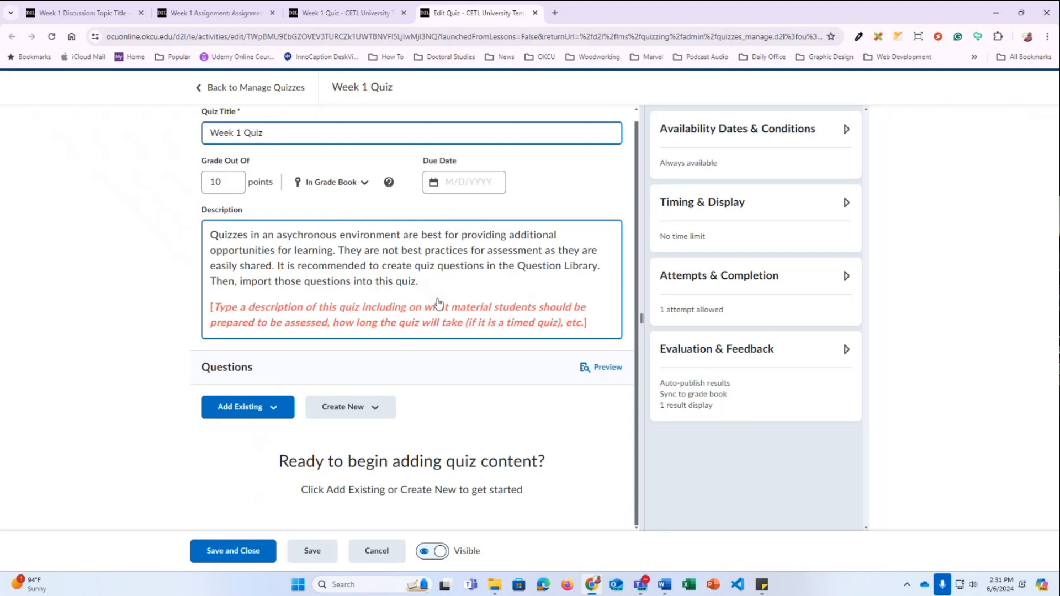
Browse the Add Existing and New Question type lists, then exit unchanged to Manage Quizzes
{"action": "left_click", "coordinate": [241, 417]}
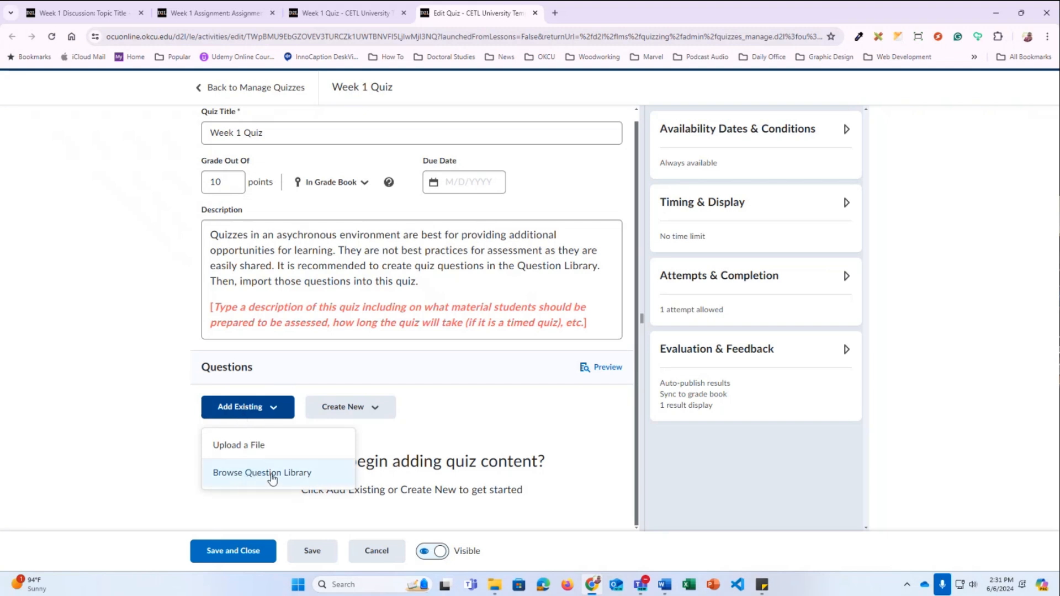
{"action": "left_click", "coordinate": [354, 414]}
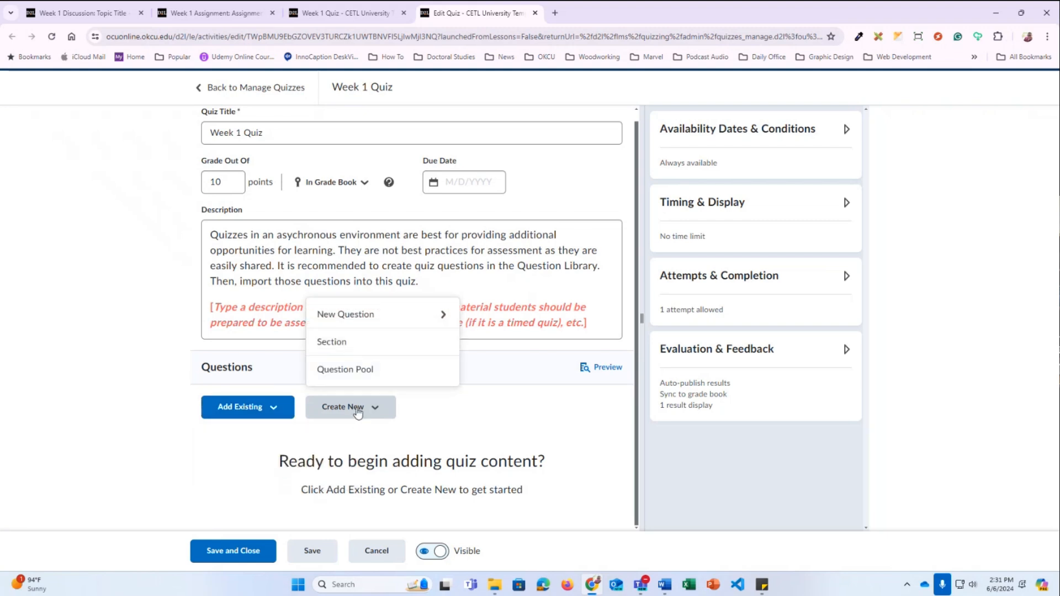
{"action": "left_click", "coordinate": [384, 319]}
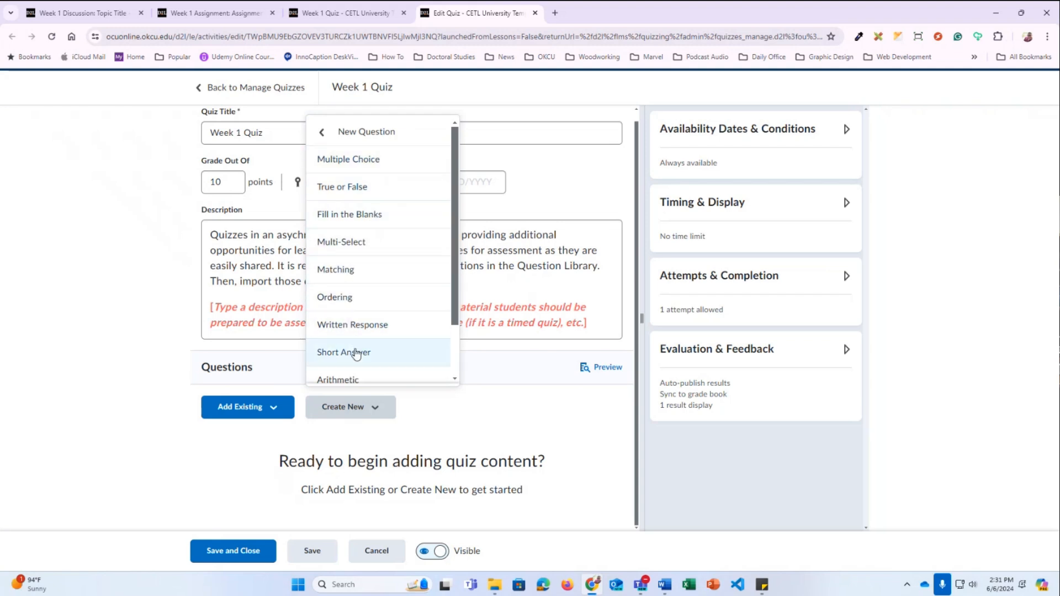
{"action": "scroll", "coordinate": [367, 367], "scroll_direction": "down", "scroll_amount": 2}
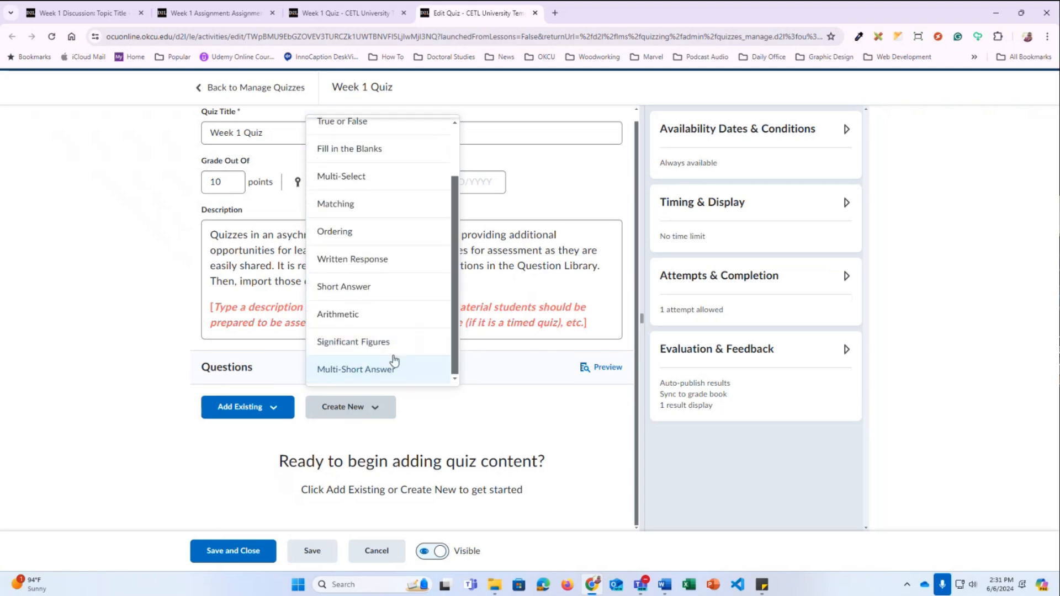
{"action": "left_click", "coordinate": [534, 436]}
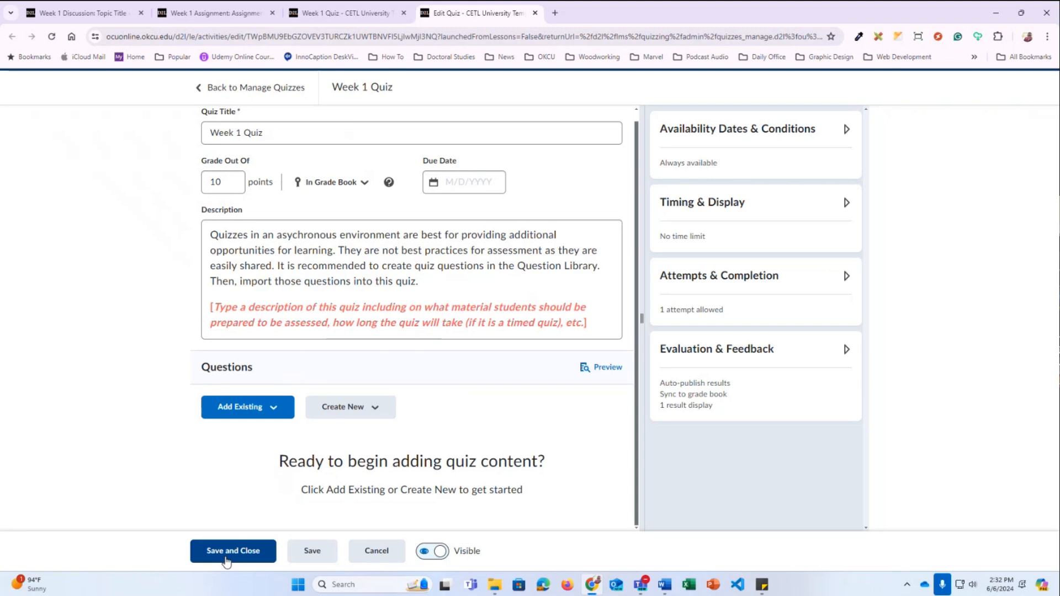
{"action": "left_click", "coordinate": [367, 554]}
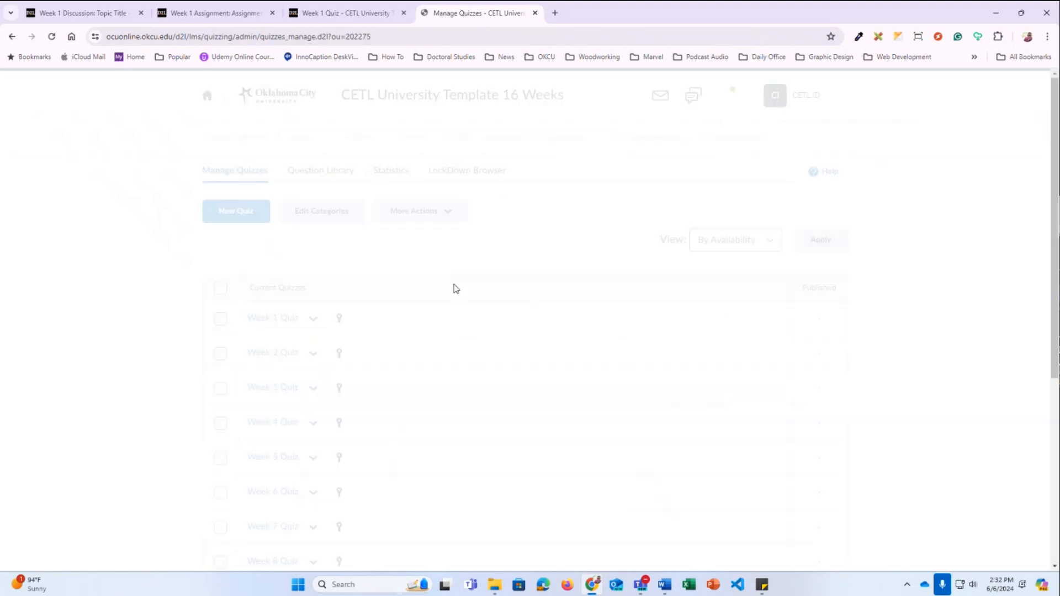
Return to Content and open the Week 1: Topic Title unit showing its Objectives and Tasks
{"action": "left_click", "coordinate": [294, 142]}
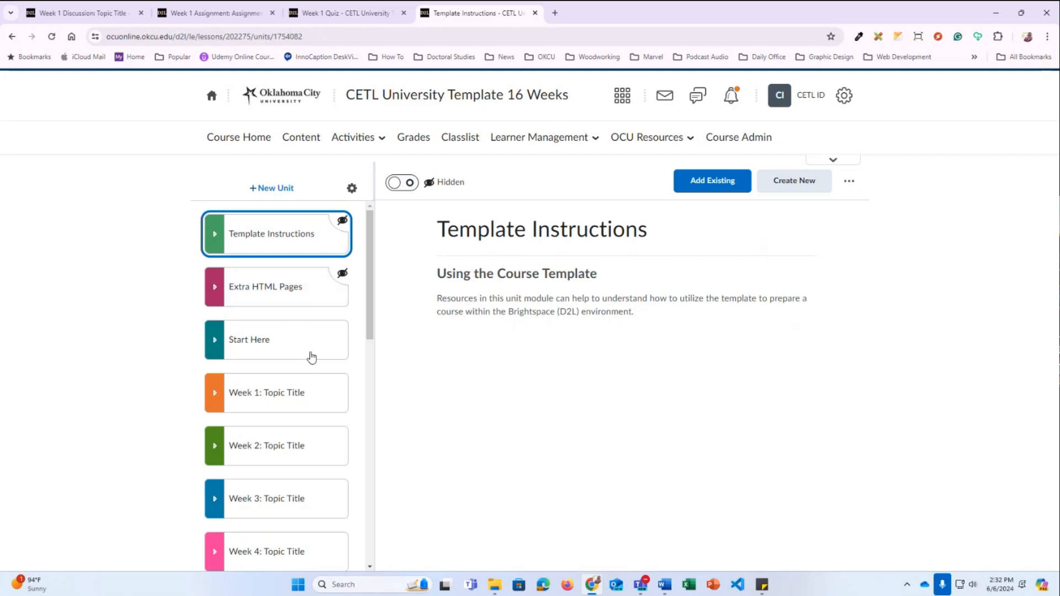
{"action": "left_click", "coordinate": [295, 392]}
{"action": "scroll", "coordinate": [296, 393], "scroll_direction": "down", "scroll_amount": 2}
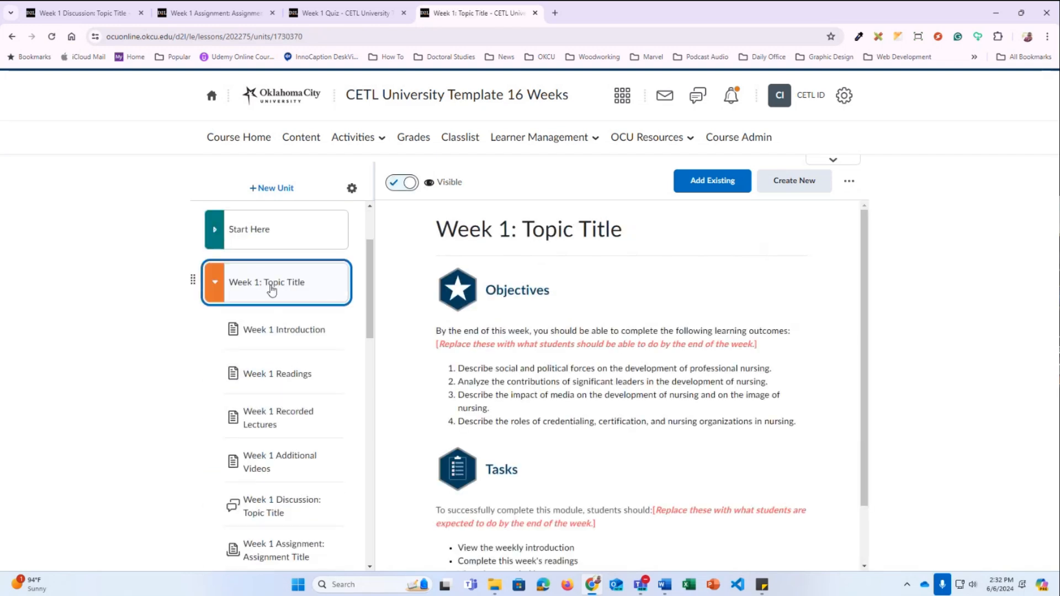
{"action": "mouse_move", "coordinate": [371, 268]}
{"action": "left_mouse_down"}
{"action": "mouse_move", "coordinate": [371, 294]}
{"action": "mouse_move", "coordinate": [373, 283]}
{"action": "left_mouse_up"}
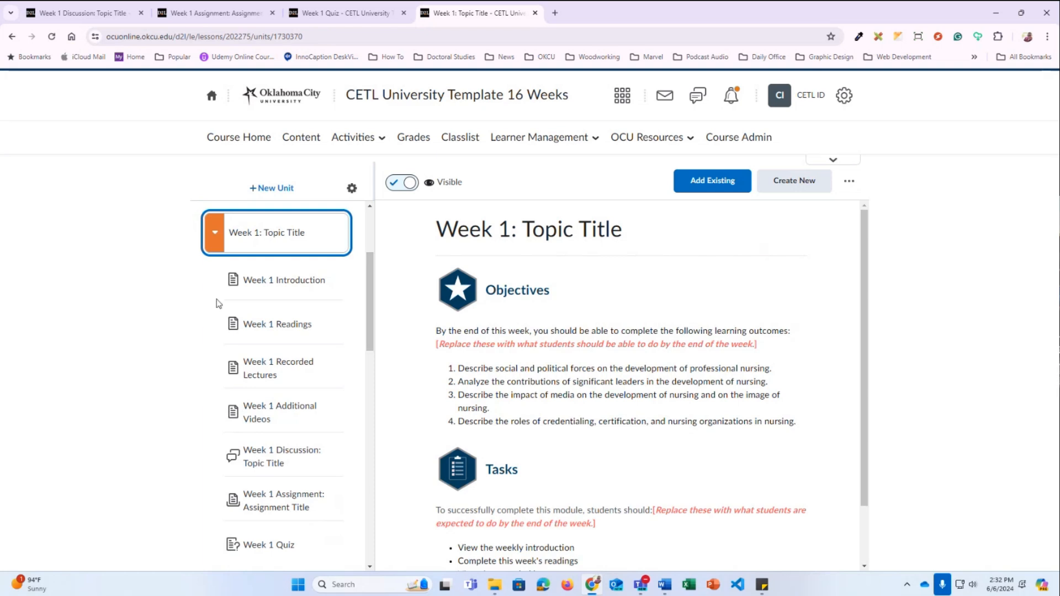
{"action": "left_click_drag", "start_coordinate": [368, 280], "coordinate": [371, 234]}
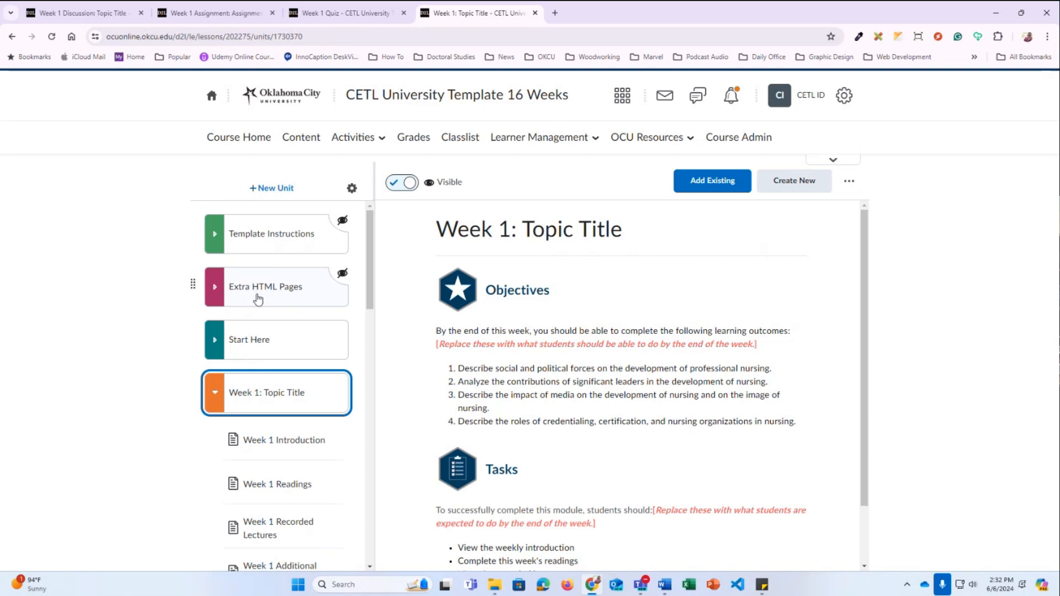
Expand Extra HTML Pages and drag Sample HTML Page 1 above Week 1 Introduction in Week 1: Topic Title
{"action": "left_click", "coordinate": [278, 297]}
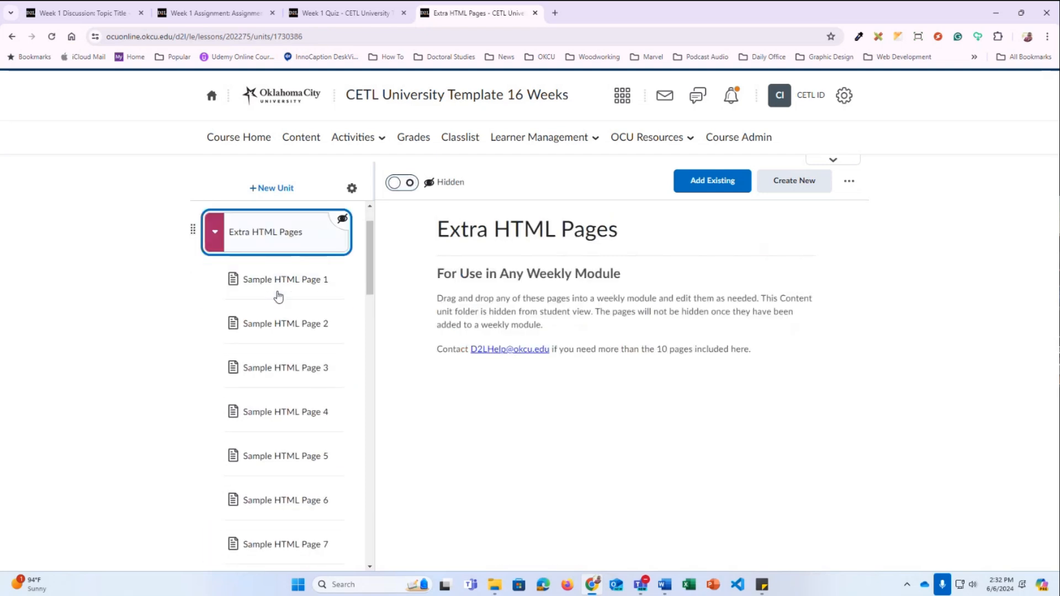
{"action": "scroll", "coordinate": [277, 310], "scroll_direction": "down", "scroll_amount": 1}
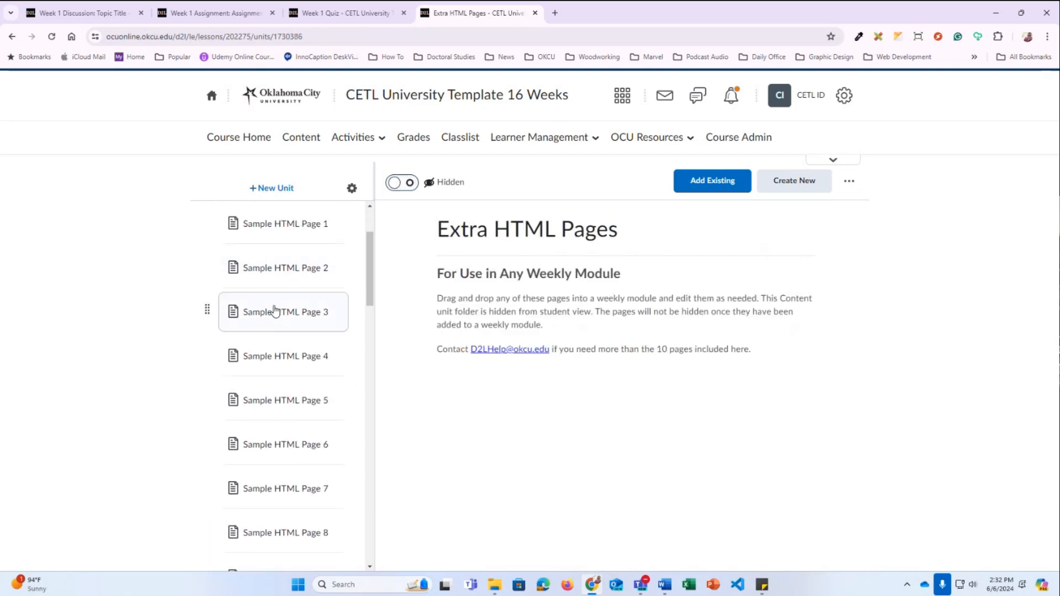
{"action": "scroll", "coordinate": [277, 311], "scroll_direction": "up", "scroll_amount": 1}
{"action": "scroll", "coordinate": [277, 309], "scroll_direction": "down", "scroll_amount": 2}
{"action": "scroll", "coordinate": [277, 287], "scroll_direction": "up", "scroll_amount": 1}
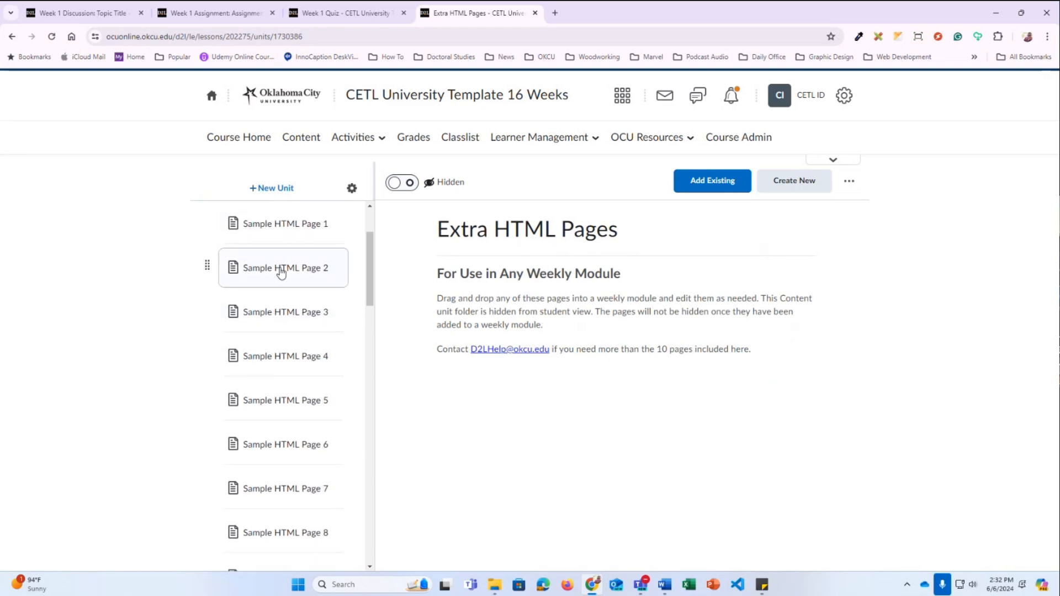
{"action": "left_click", "coordinate": [278, 245]}
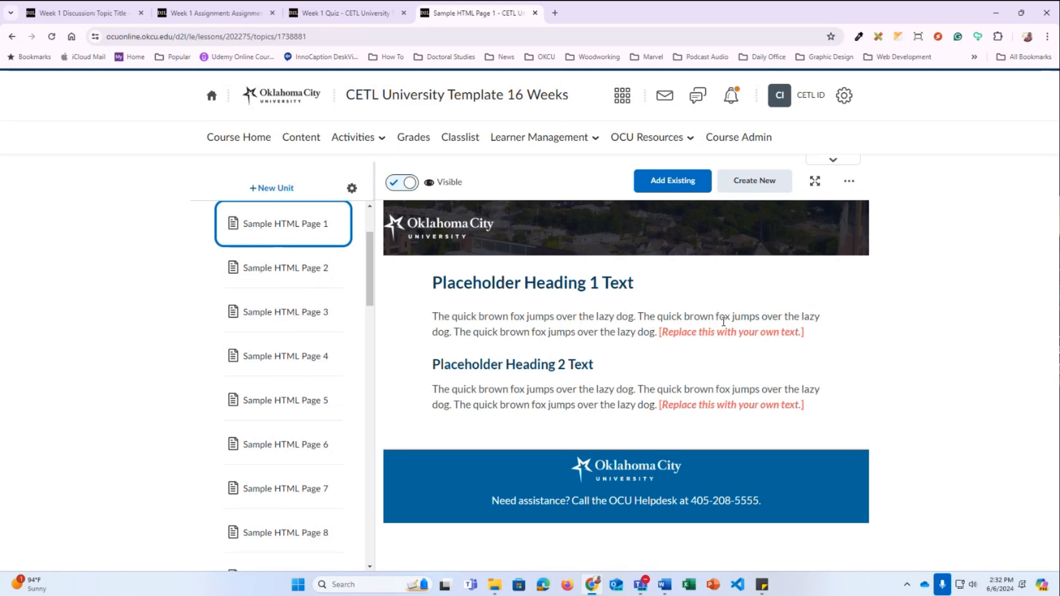
{"action": "scroll", "coordinate": [267, 272], "scroll_direction": "up", "scroll_amount": 2}
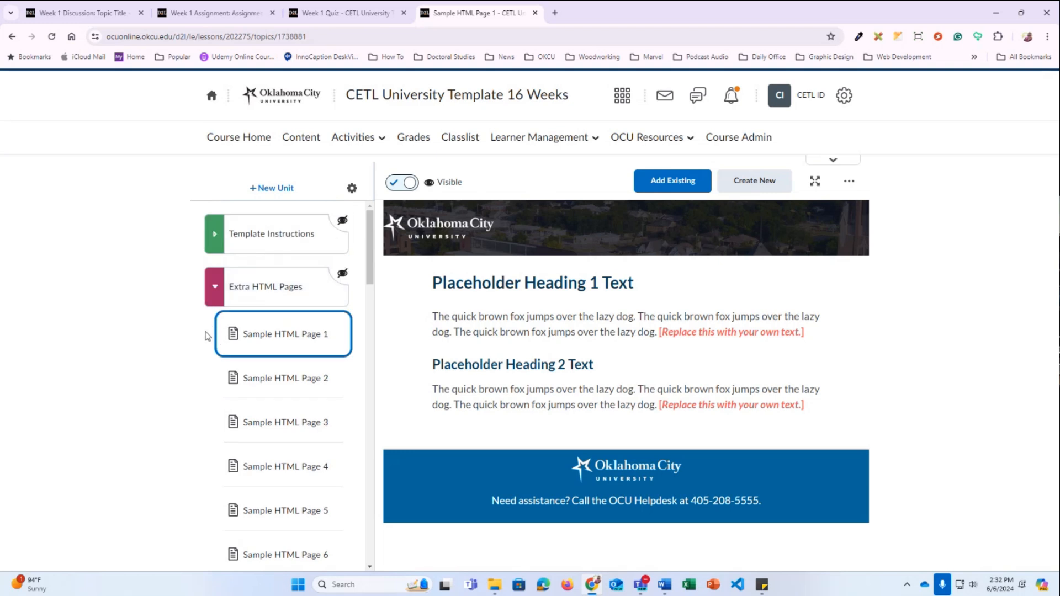
{"action": "left_click_drag", "start_coordinate": [209, 332], "coordinate": [250, 445]}
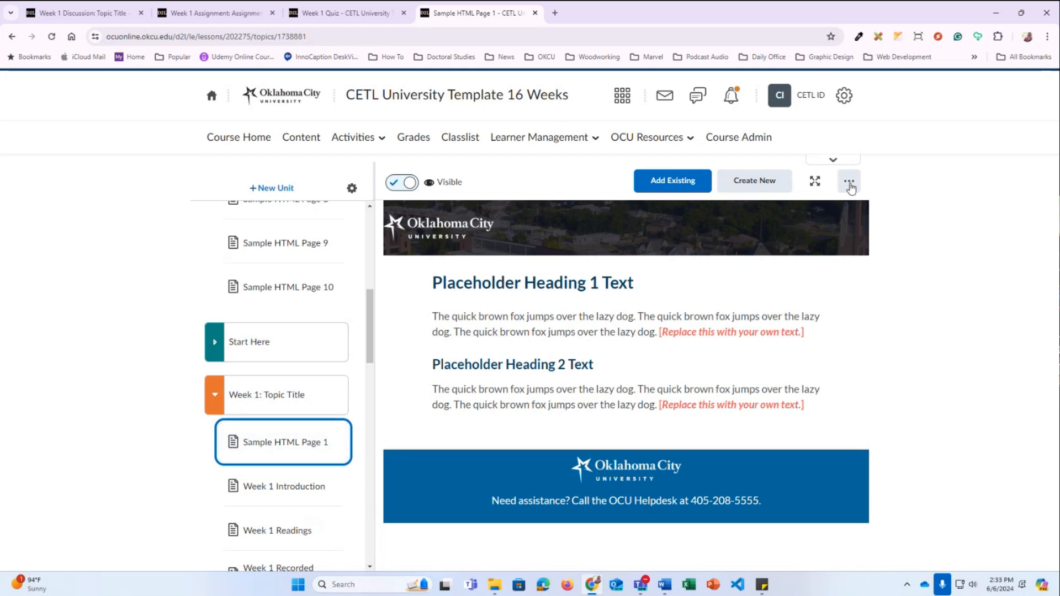
{"action": "left_click", "coordinate": [850, 186]}
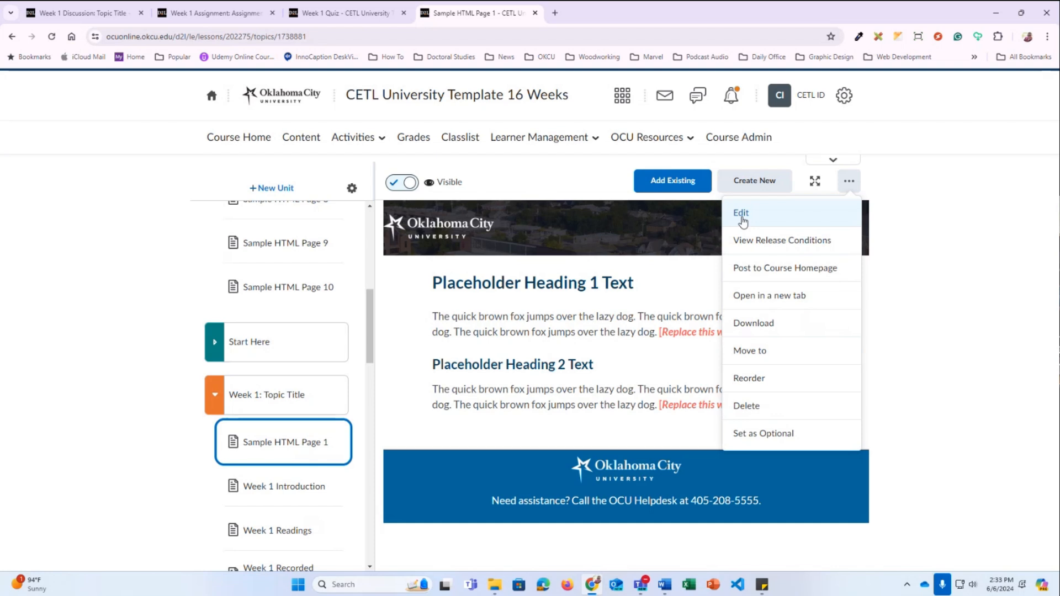